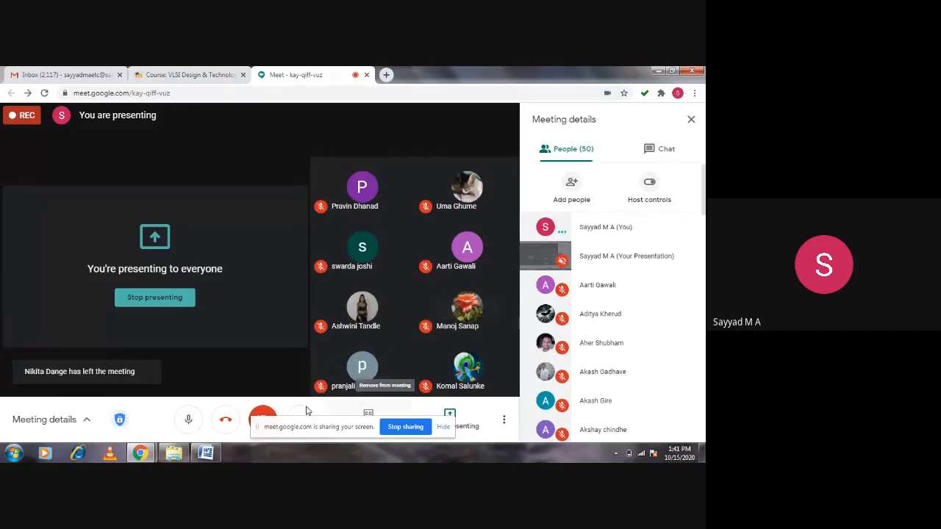
Review the list of experiments in the Word document LE.doc, and return to the Google Meet call.
click(208, 451)
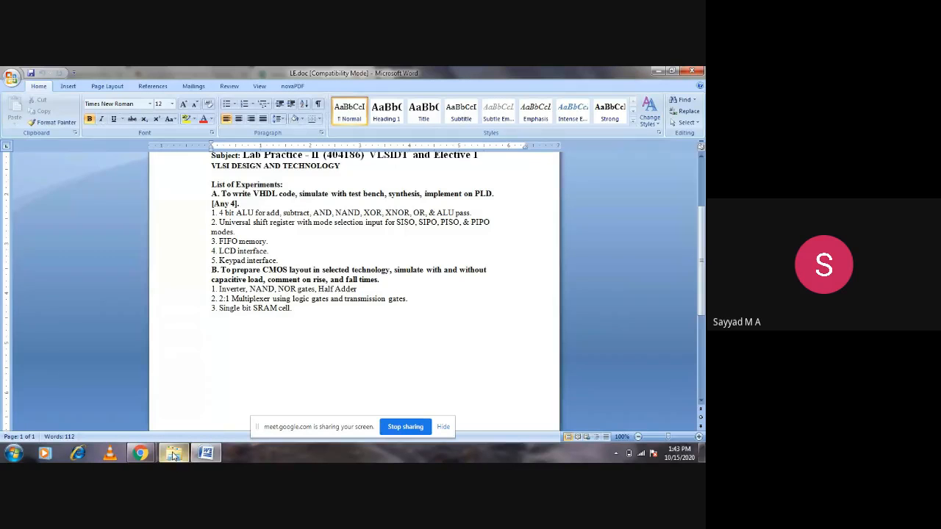
mouse_move(140, 454)
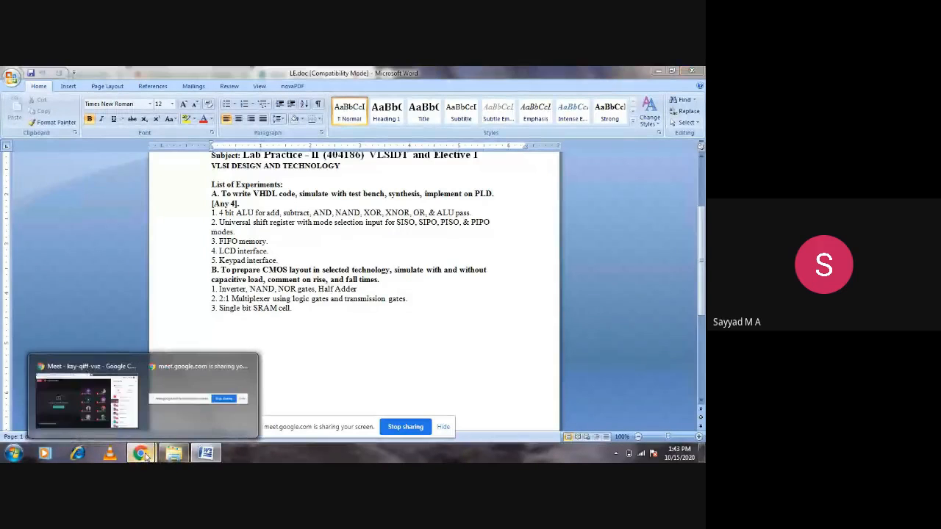
click(111, 408)
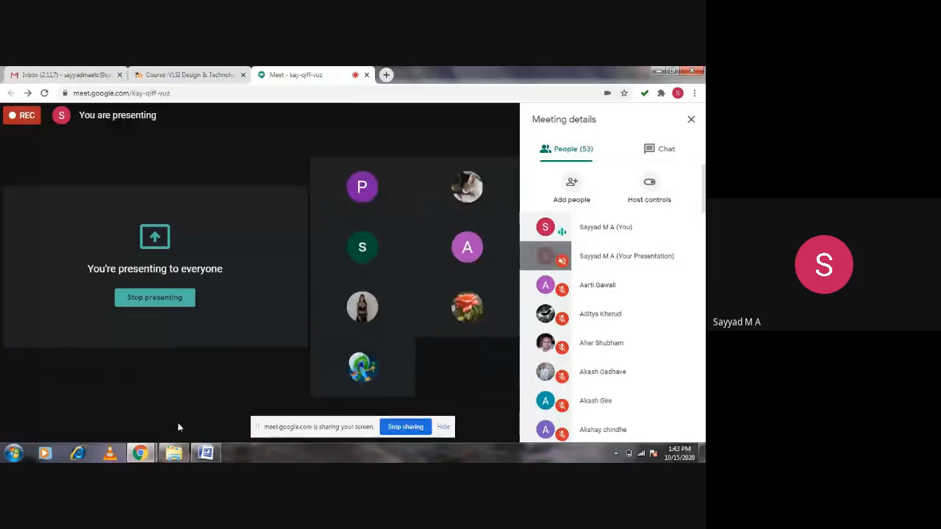
Launch Microwind31.exe from the system folder inside Microwind 3.1 Full on the C: drive.
mouse_move(207, 454)
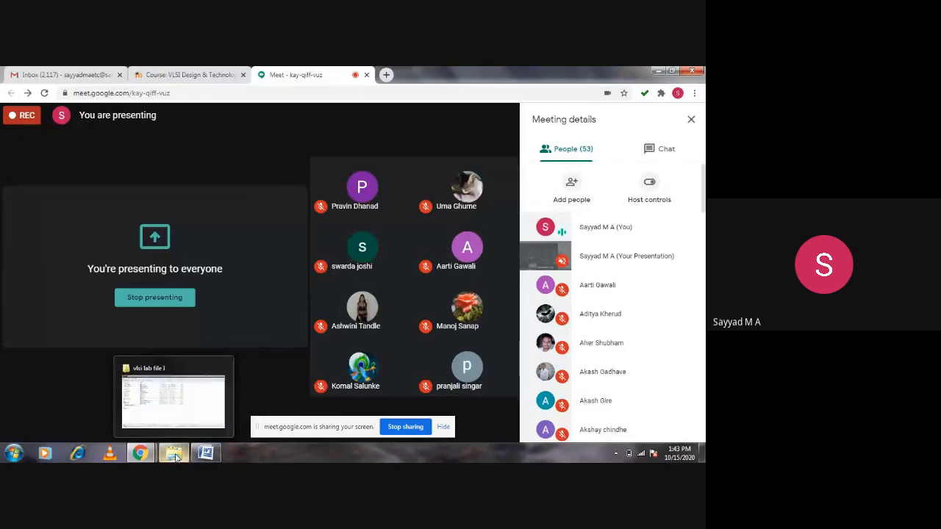
click(174, 454)
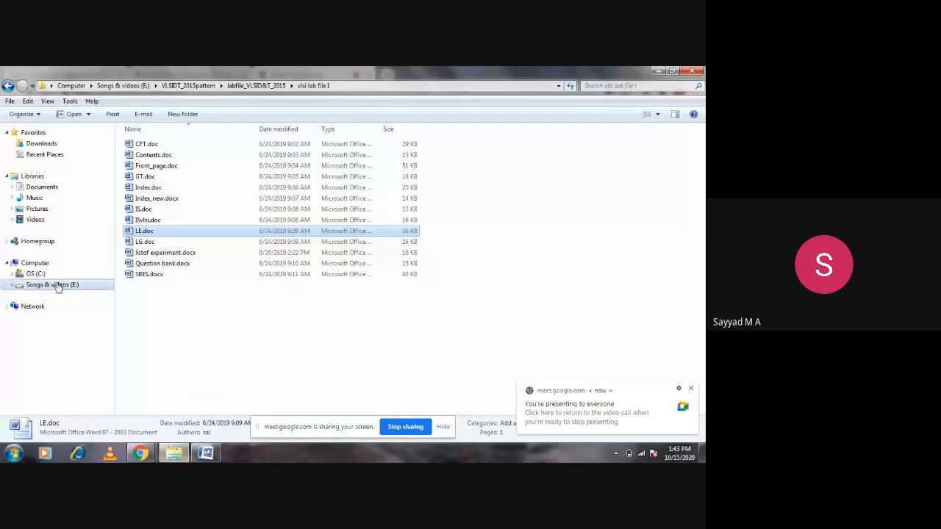
click(36, 274)
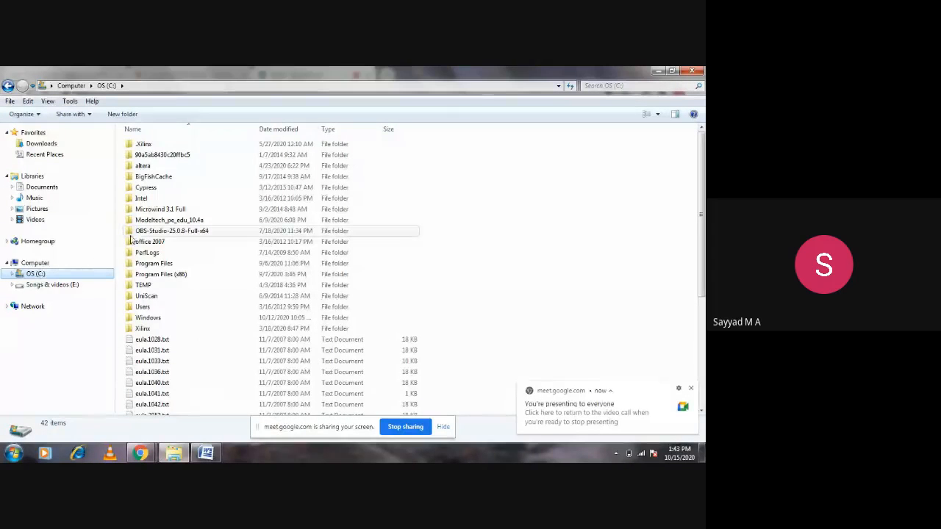
mouse_move(175, 214)
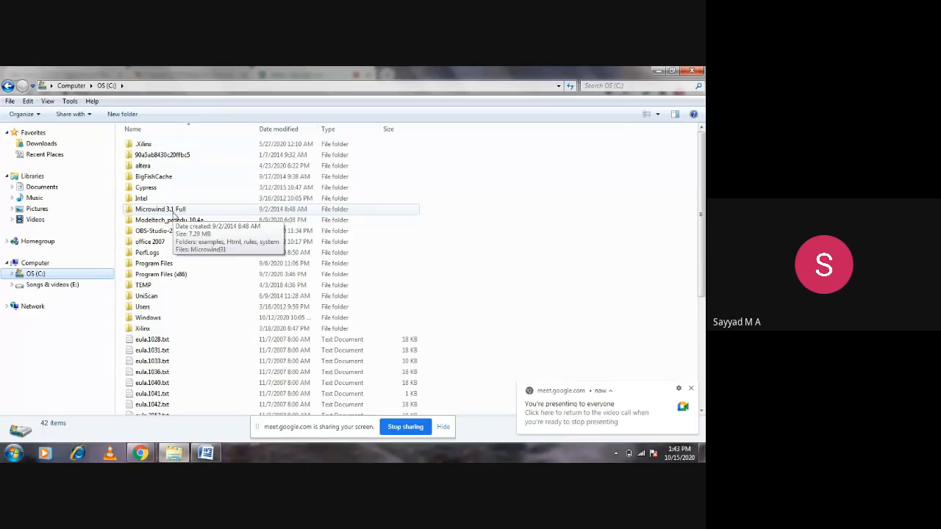
double_click(171, 210)
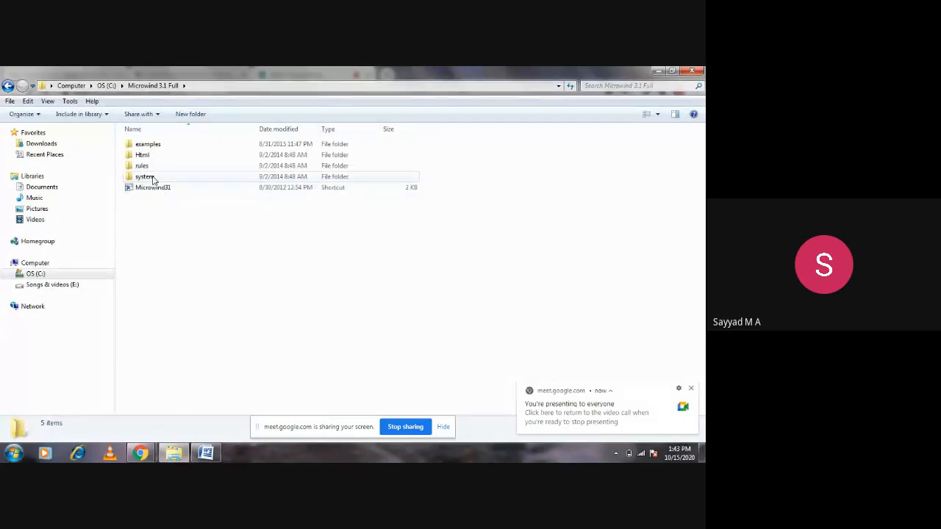
double_click(147, 177)
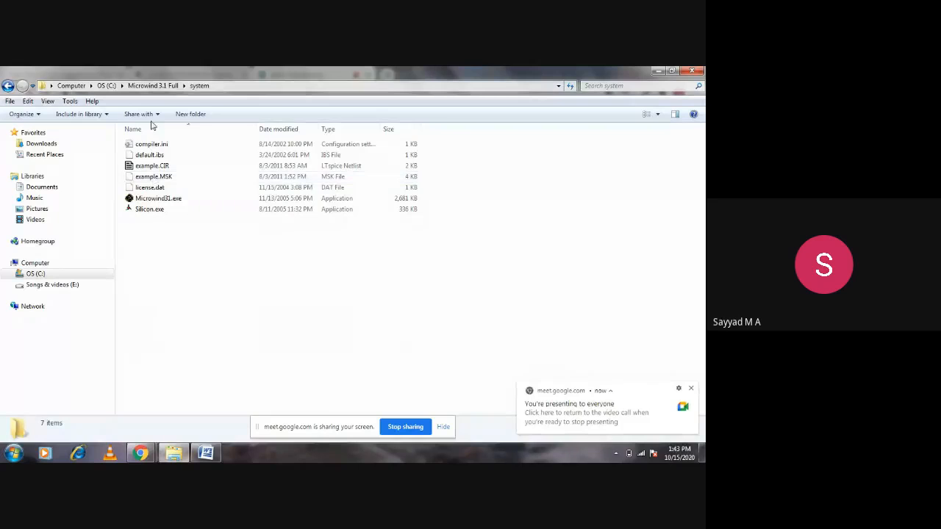
click(162, 201)
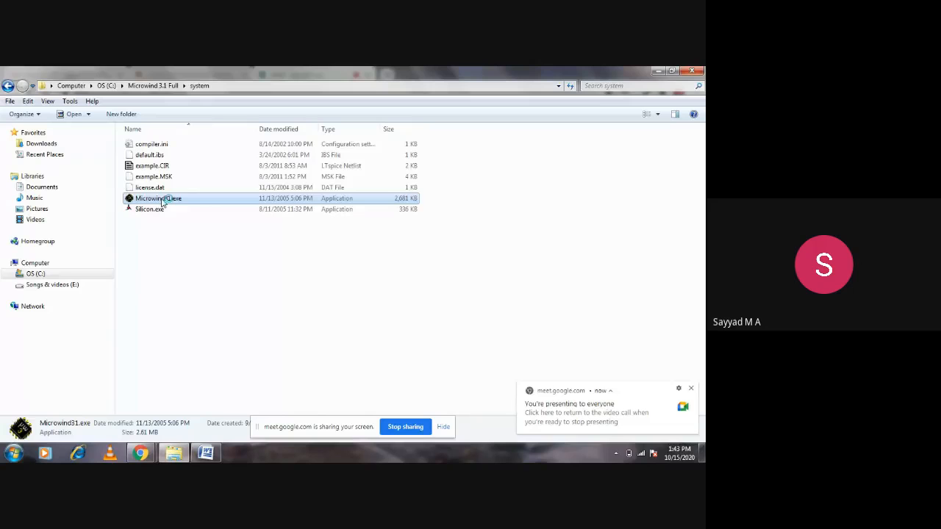
double_click(162, 201)
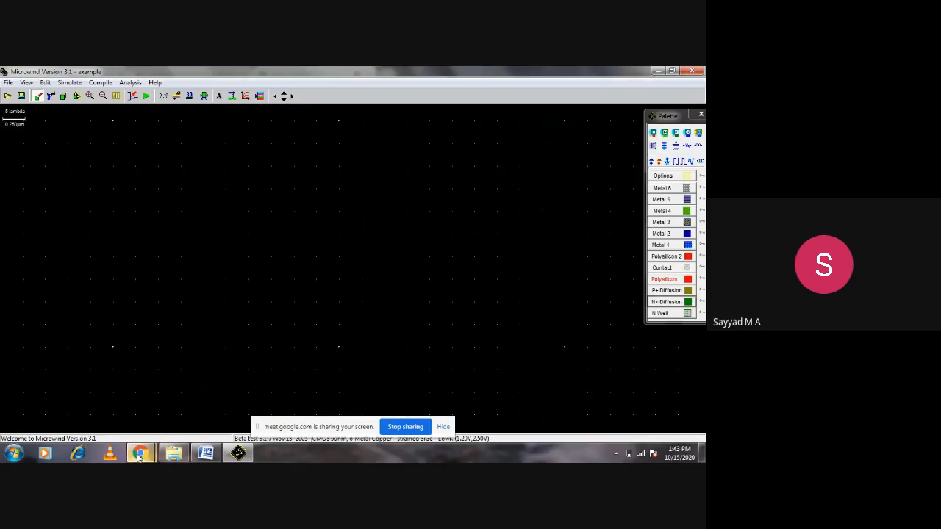
Switch to the Google Meet call and admit the person waiting to join.
mouse_move(139, 453)
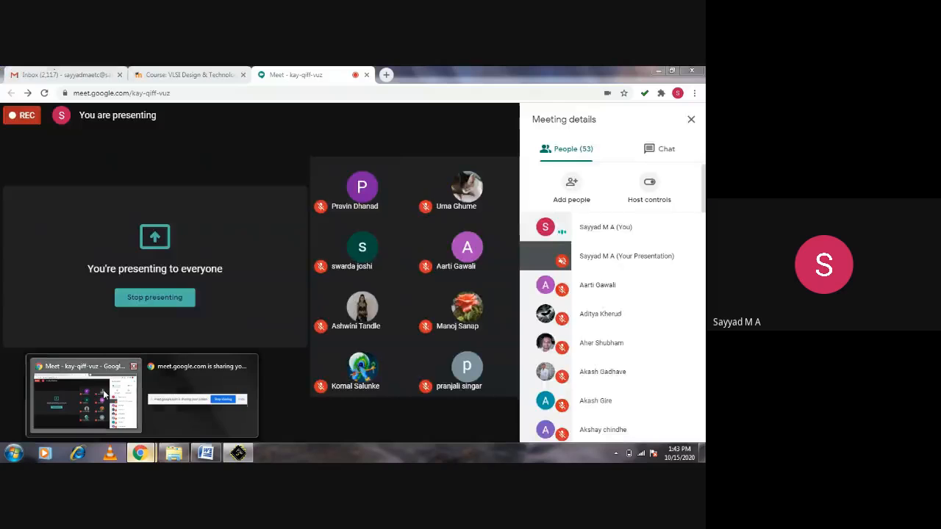
click(104, 395)
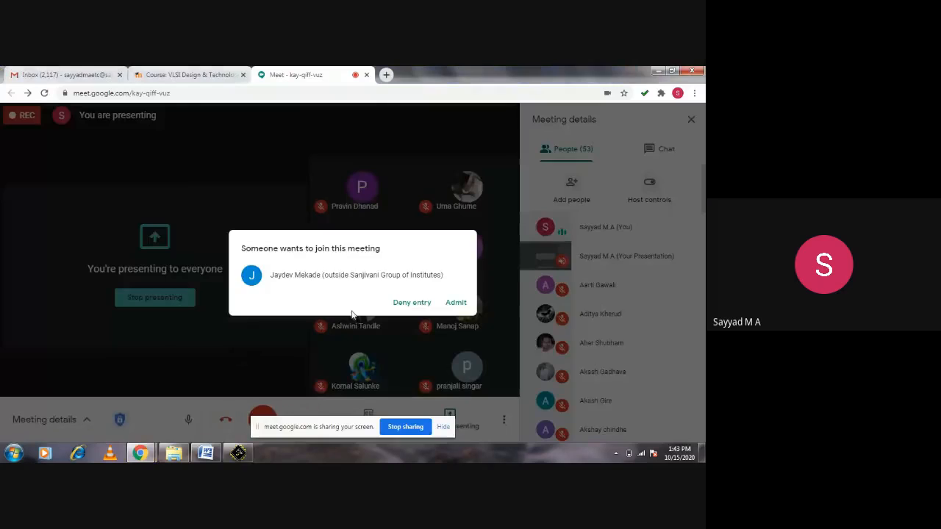
click(456, 302)
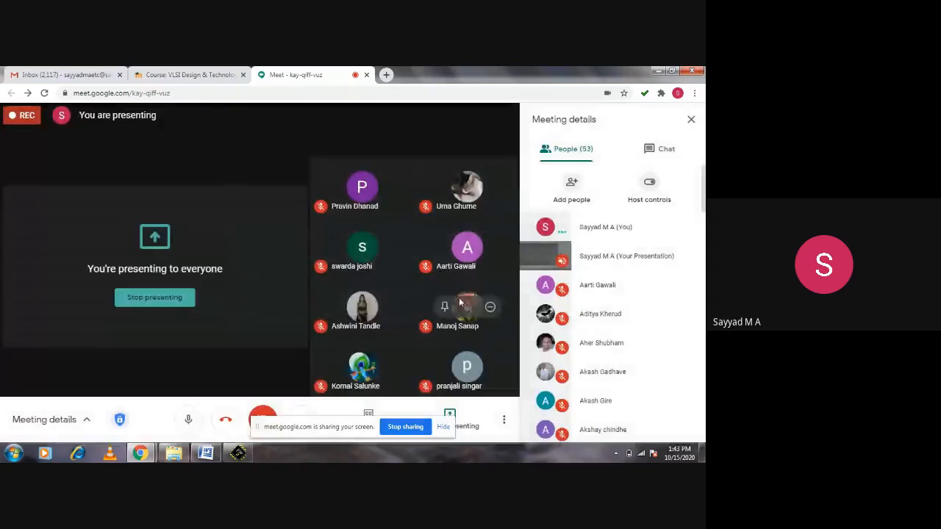
Return to Microwind and draw a horizontal N+ diffusion box of about 36 x 7 lambda near the middle of the layout.
click(241, 454)
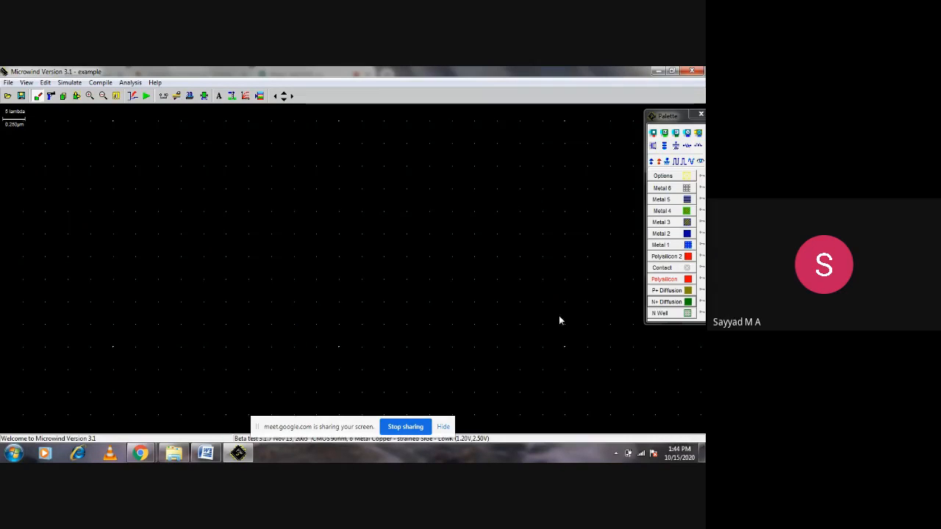
click(671, 302)
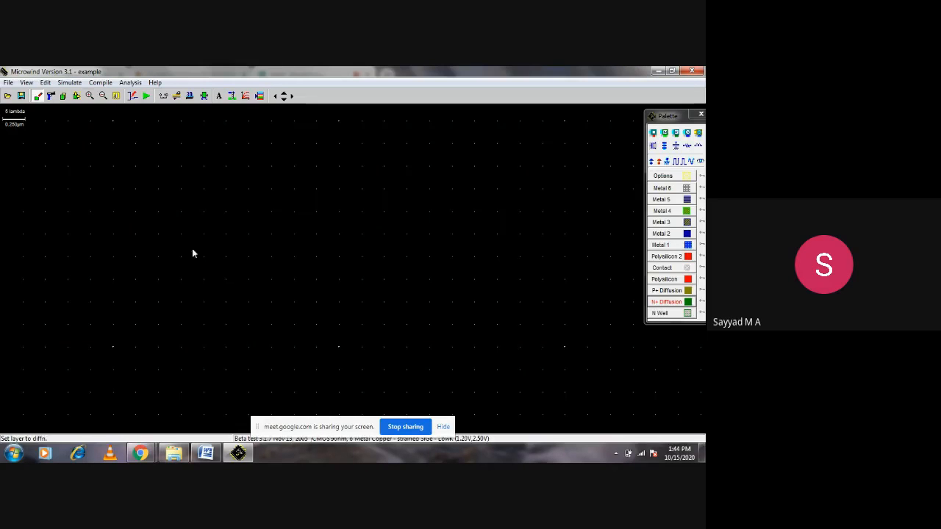
drag(194, 250, 358, 280)
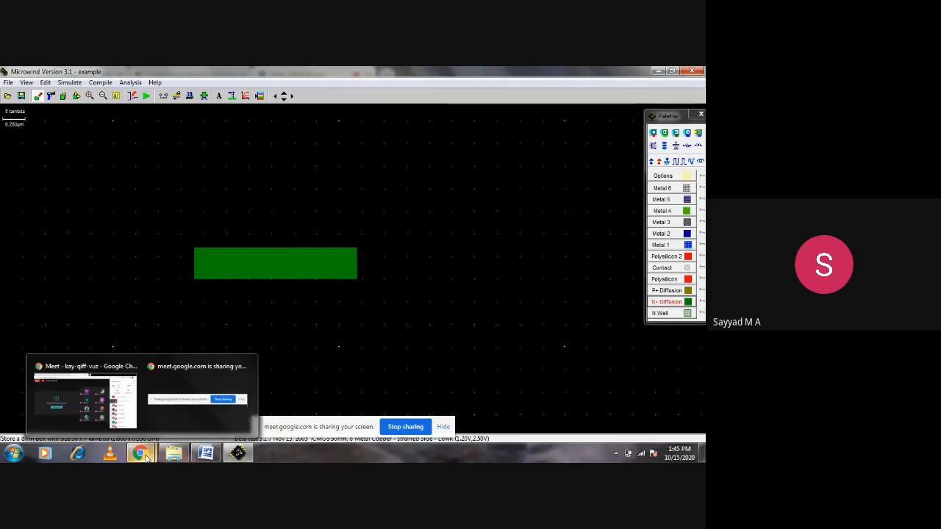
Go back to the Google Meet call and accept the pending join request.
click(144, 454)
click(110, 408)
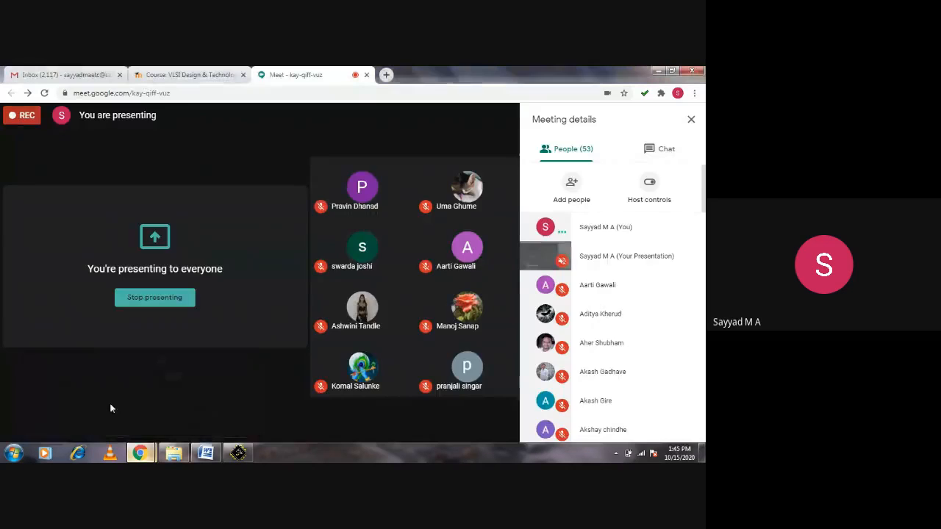
click(455, 304)
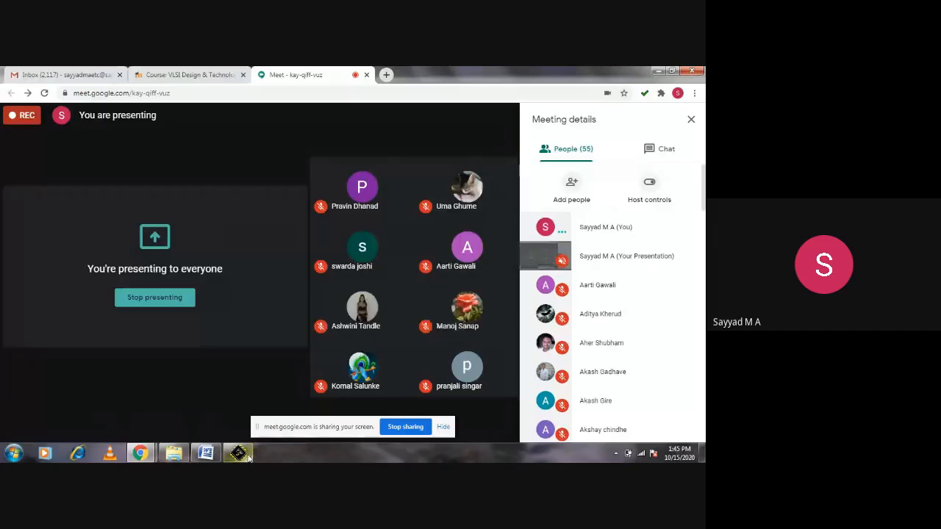
Return to Microwind and move the layer palette inward so that it fits fully on the screen.
click(249, 454)
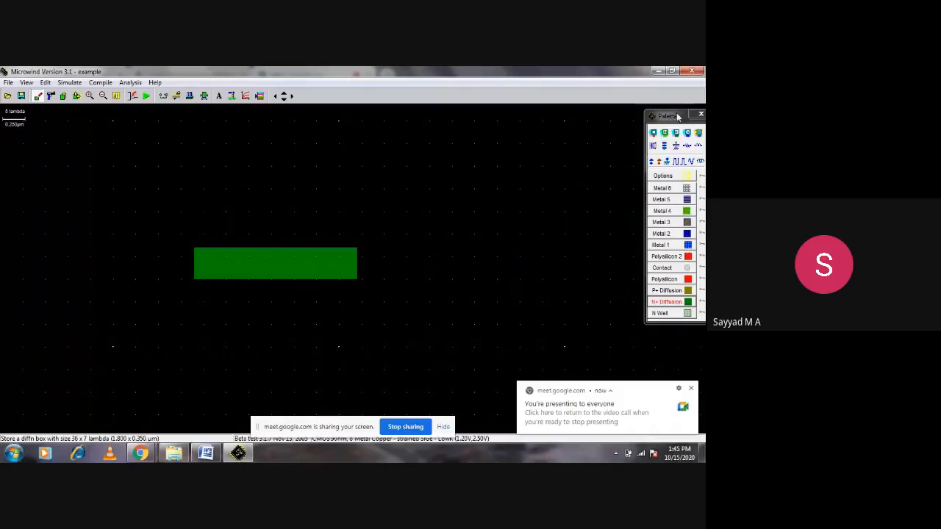
drag(677, 116, 630, 117)
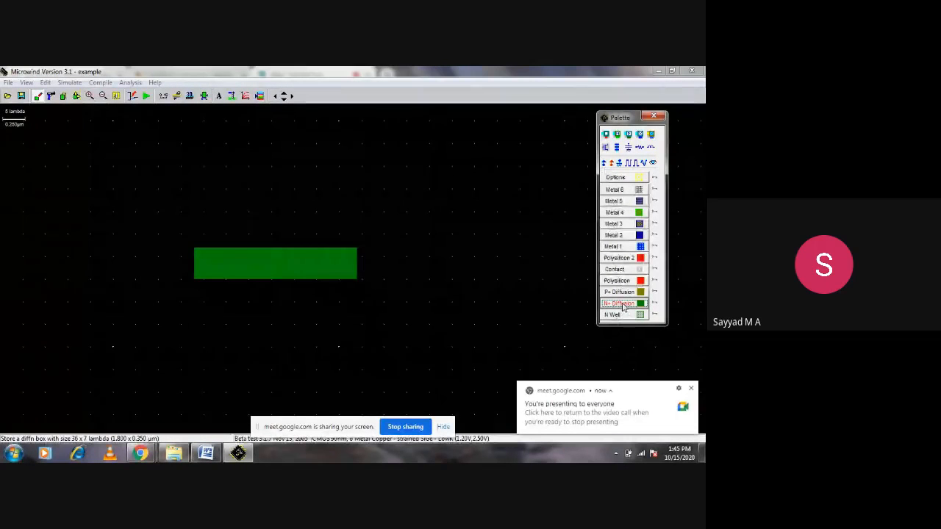
Switch to the Google Meet call again and admit the waiting outside participant.
mouse_move(143, 456)
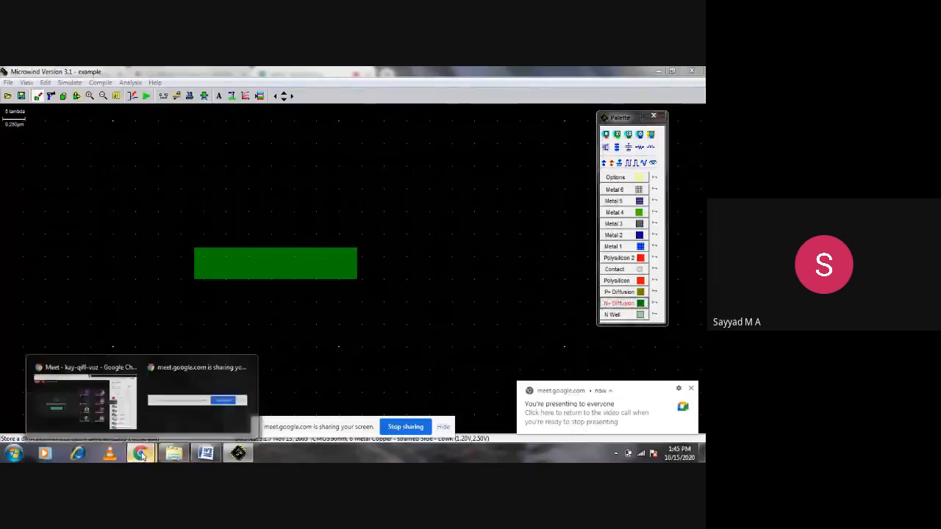
click(122, 401)
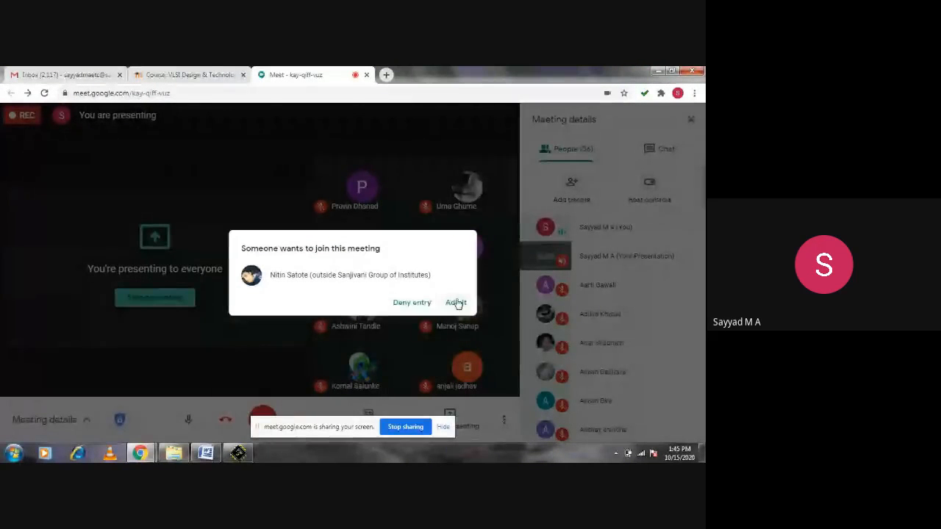
click(456, 303)
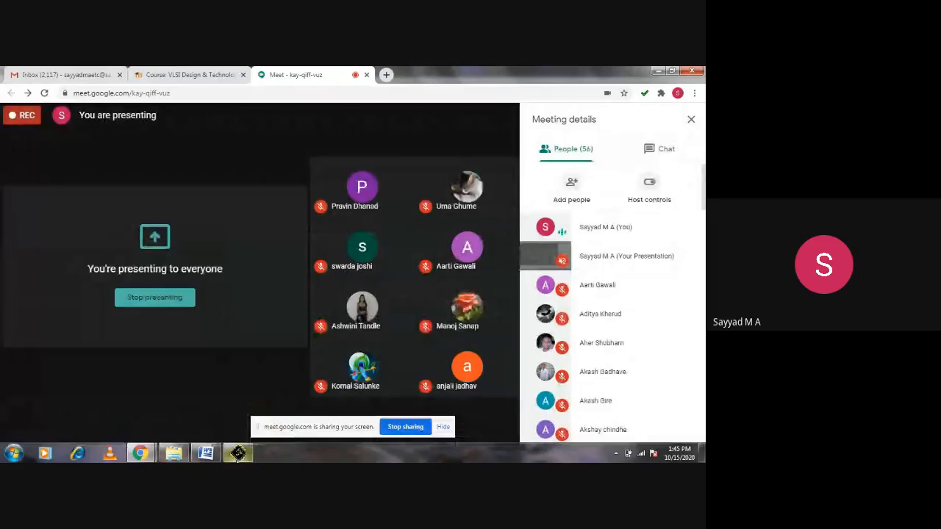
In Microwind, draw a vertical polysilicon box of about 10 x 38 lambda across the diffusion and a separate N+ diffusion box of about 26 x 7 lambda beside it.
click(237, 453)
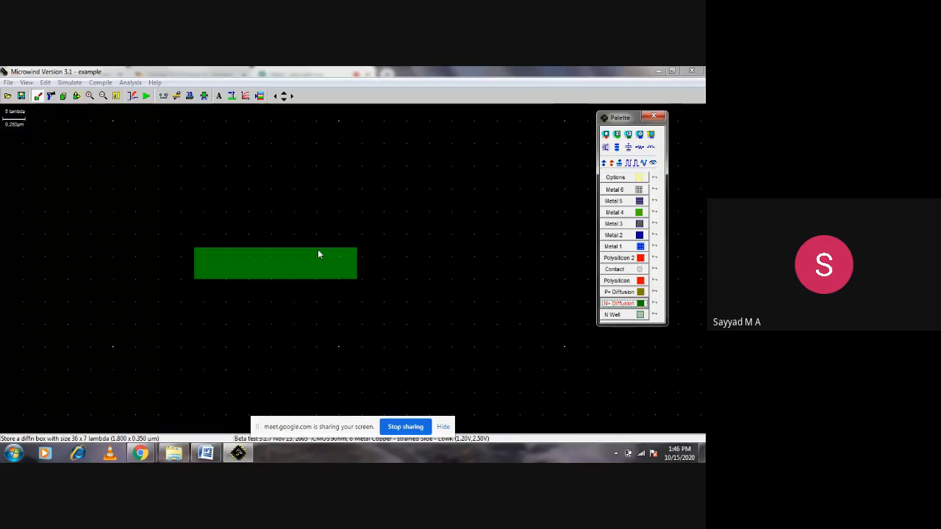
click(622, 282)
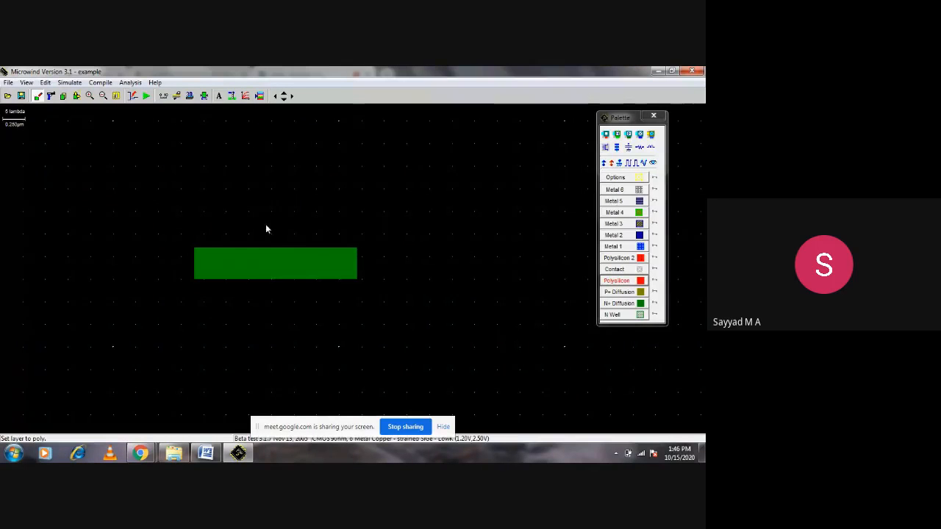
drag(253, 184, 299, 352)
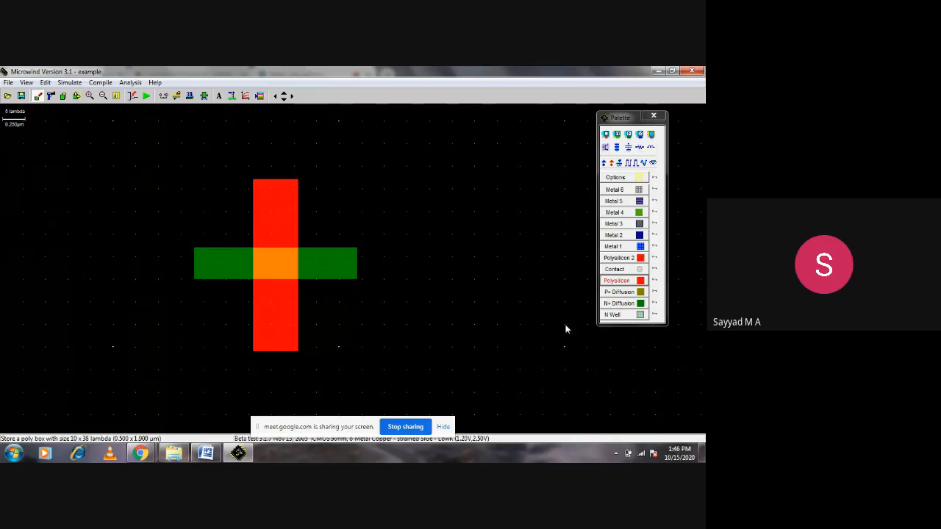
click(618, 304)
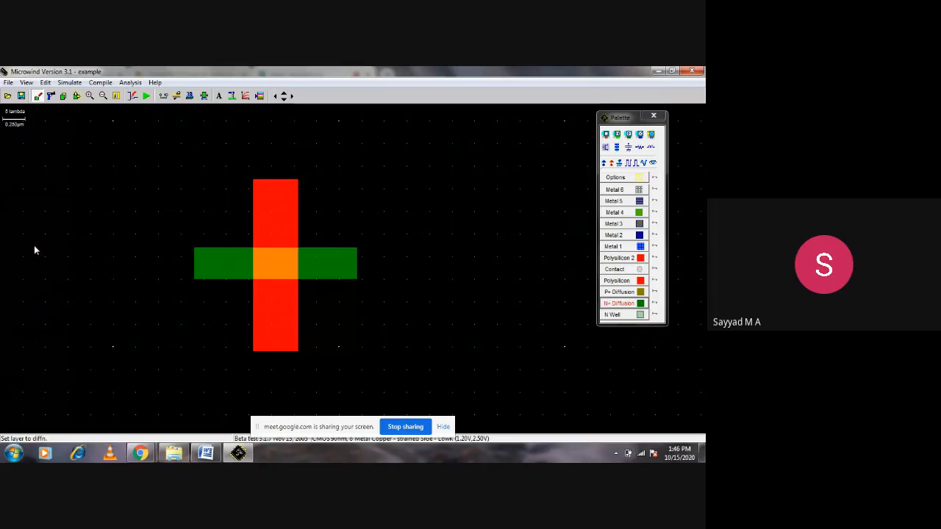
drag(34, 250, 155, 280)
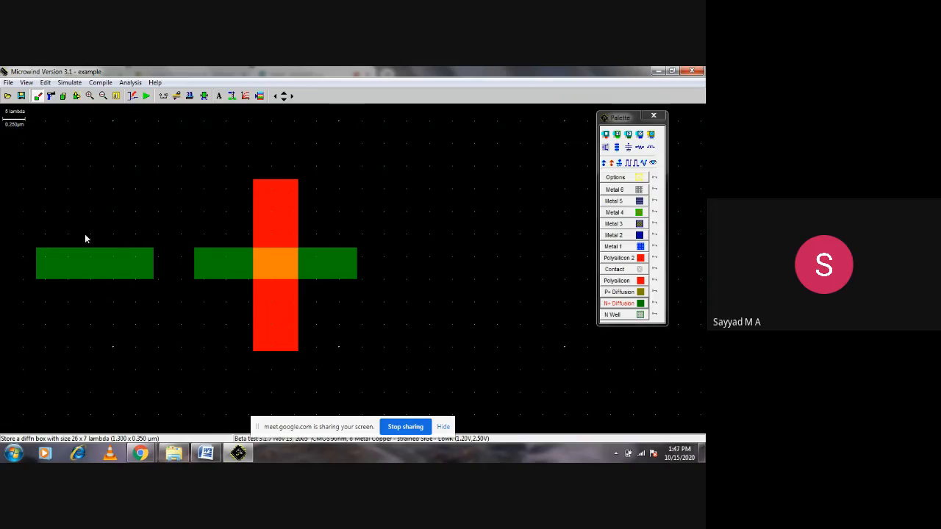
Examine the vertical process cross-section along a horizontal line through the separate N+ diffusion box, and close the view.
click(177, 97)
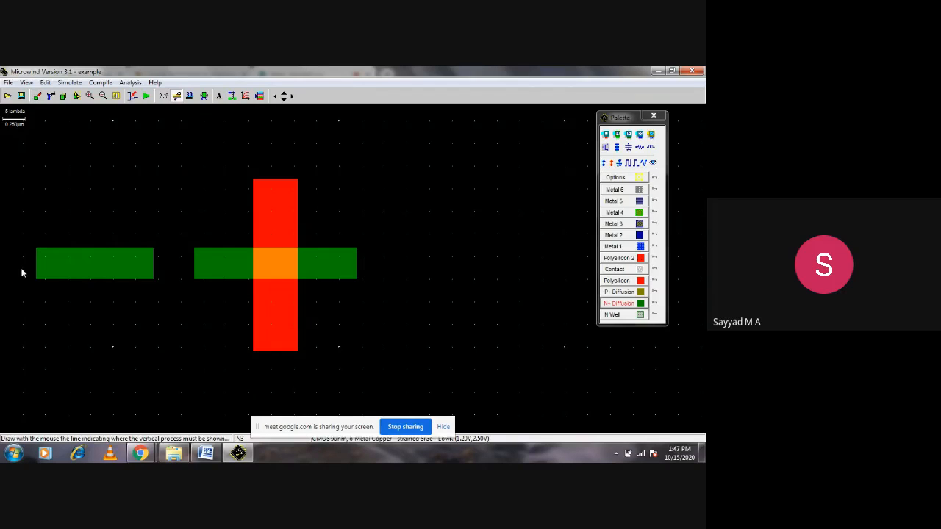
drag(23, 262, 165, 265)
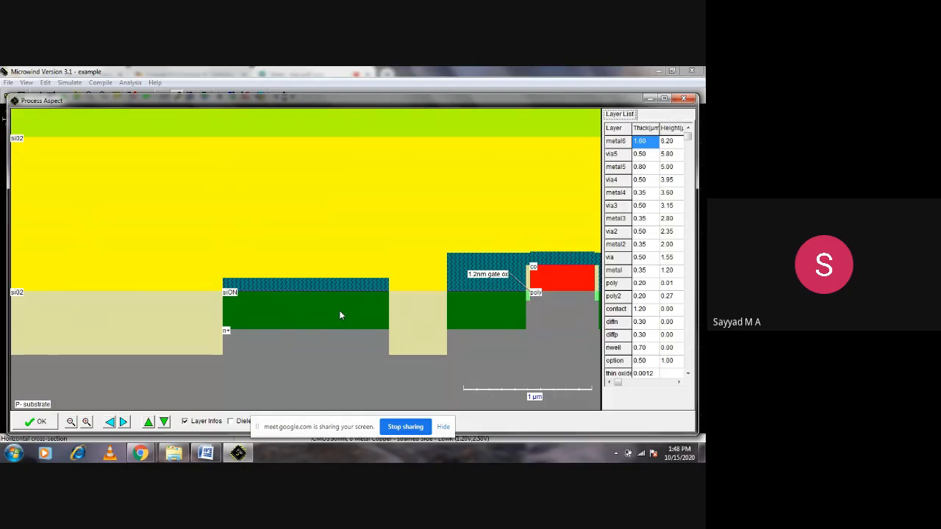
click(685, 99)
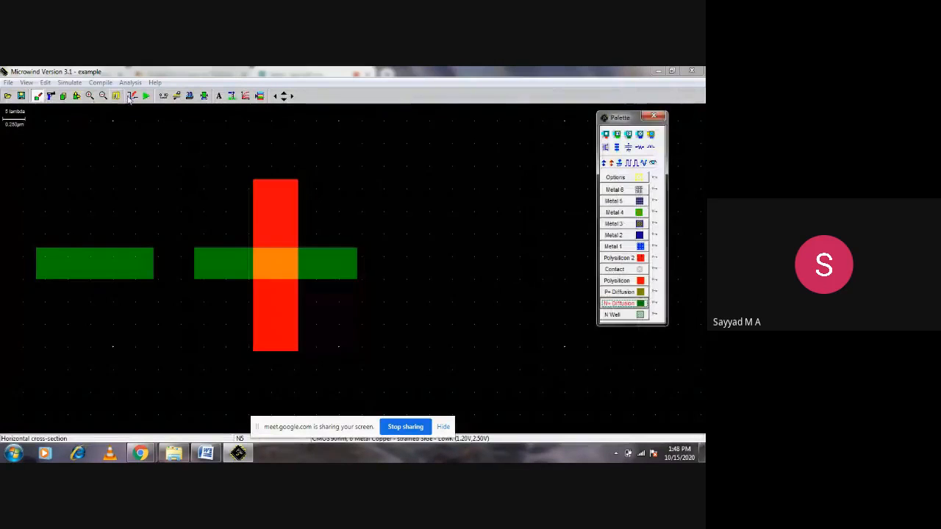
Delete the polysilicon box and the smaller separate N+ diffusion box from the layout.
click(51, 96)
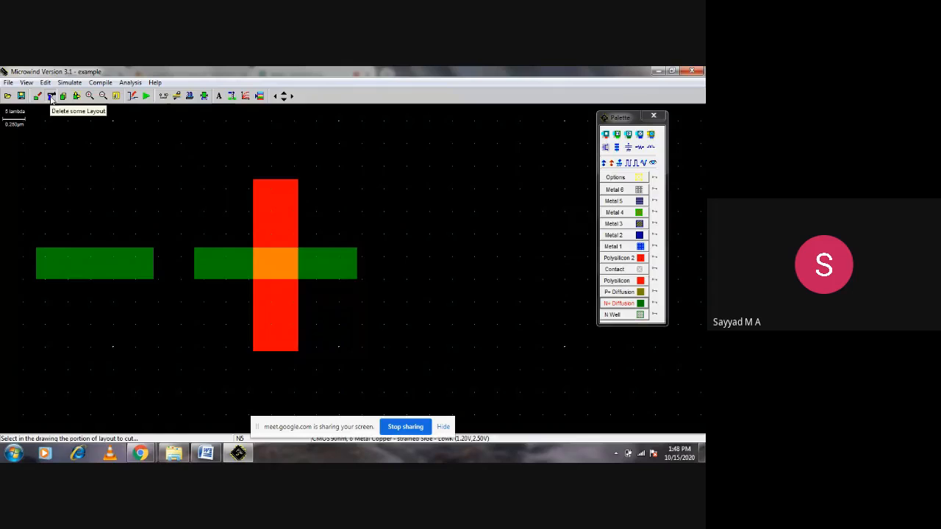
click(280, 201)
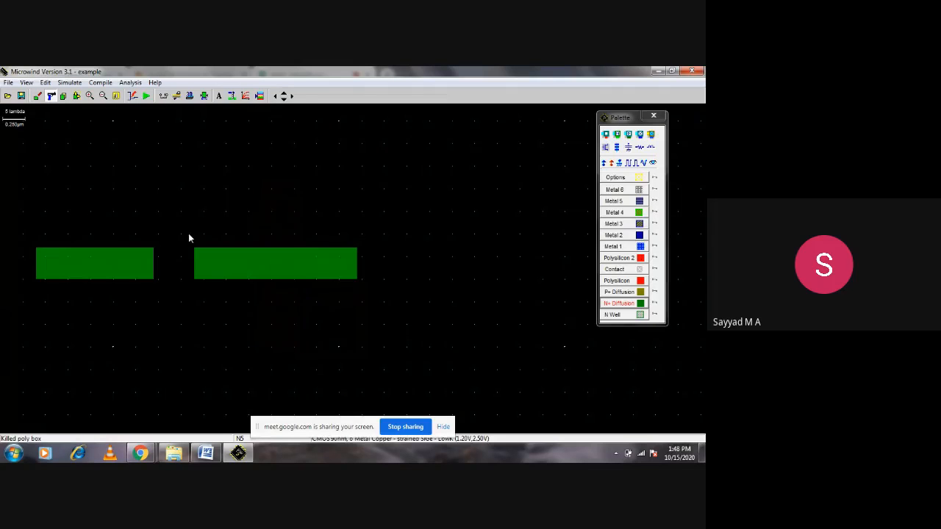
click(120, 261)
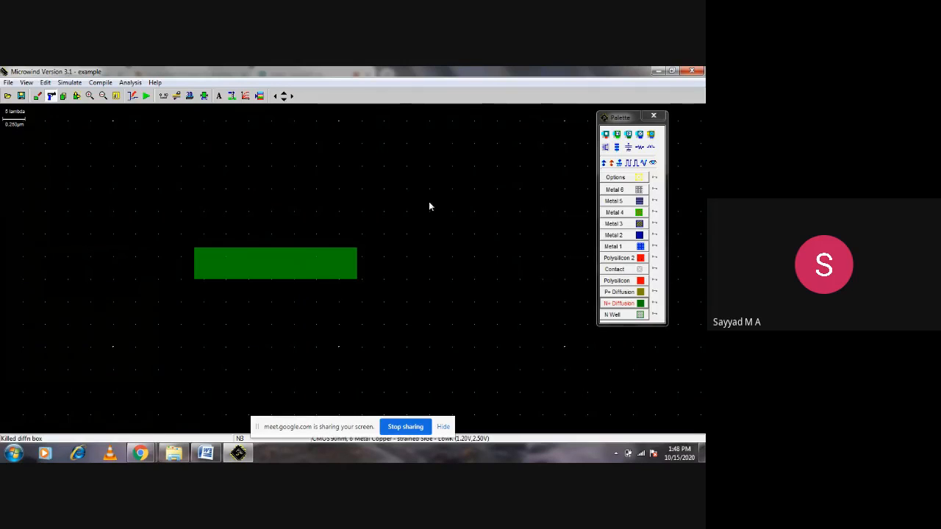
Examine the vertical process cross-section along a horizontal line through the N+ diffusion box, and close the view.
click(177, 96)
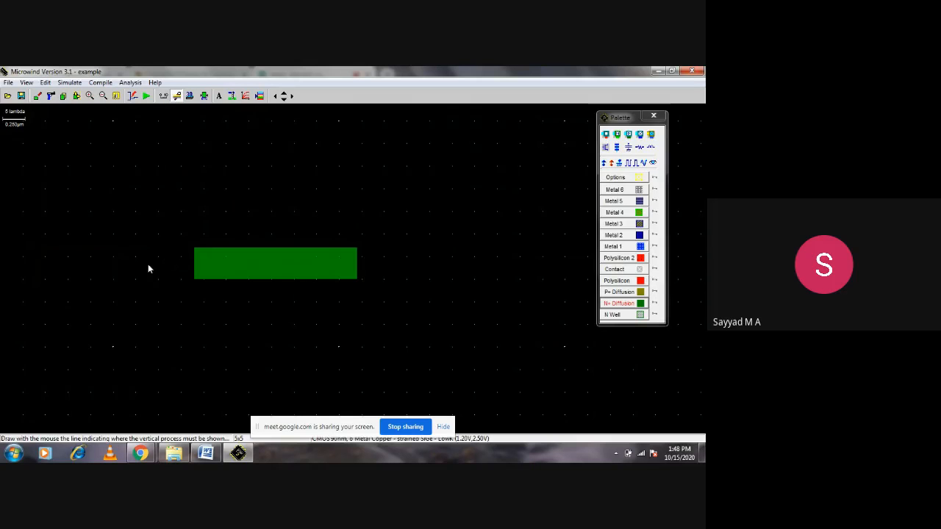
drag(139, 261, 413, 269)
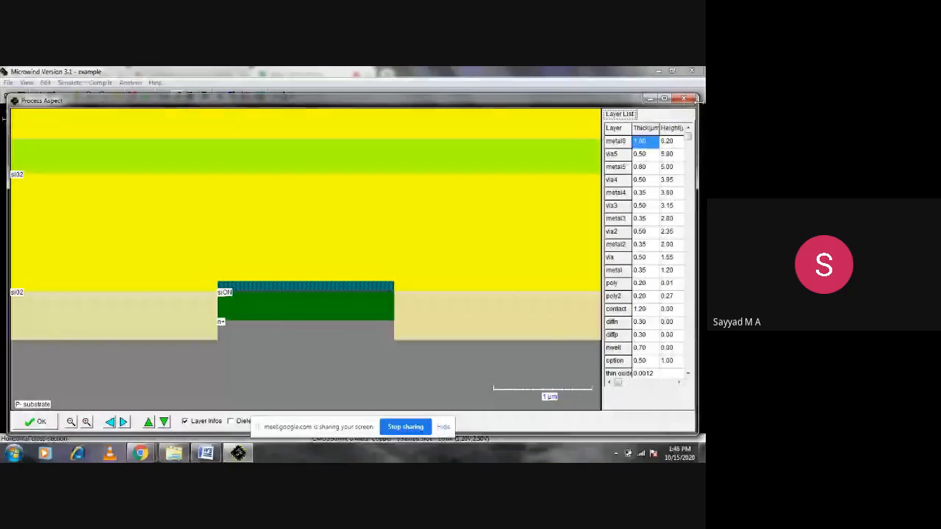
click(684, 99)
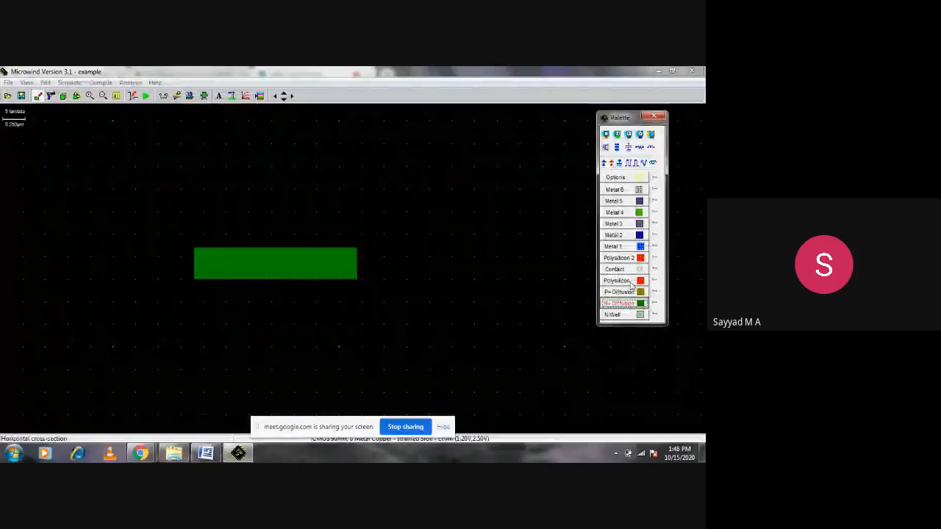
Draw a vertical polysilicon box of about 14 x 35 lambda across the diffusion and view the horizontal process cross-section through both.
click(248, 196)
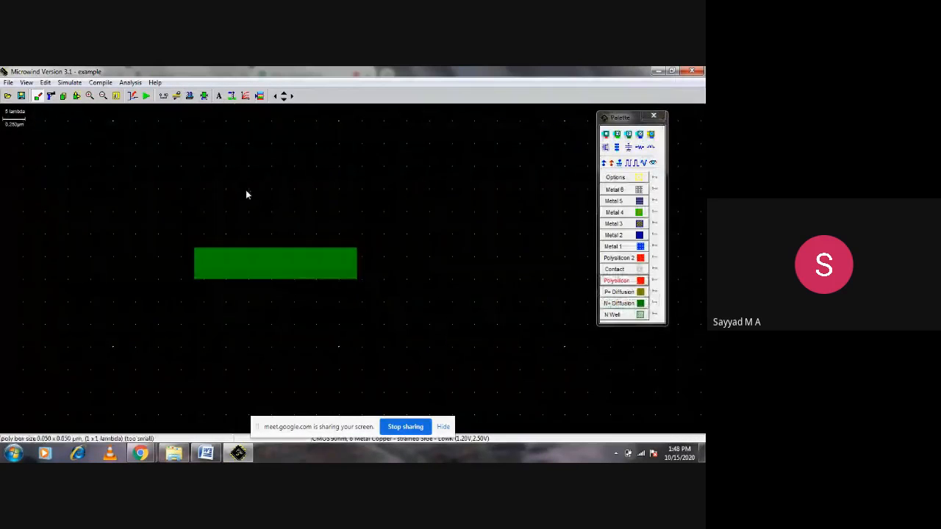
drag(246, 189, 306, 346)
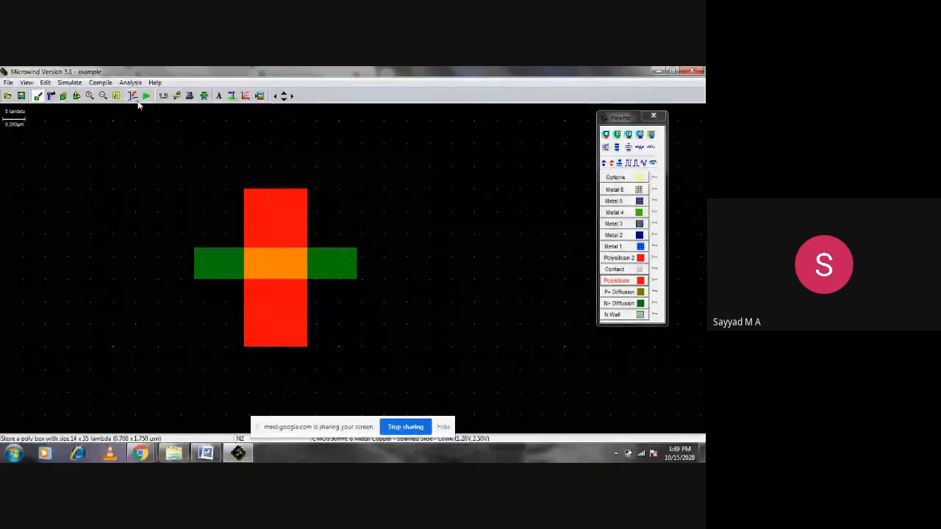
click(177, 98)
drag(139, 261, 398, 259)
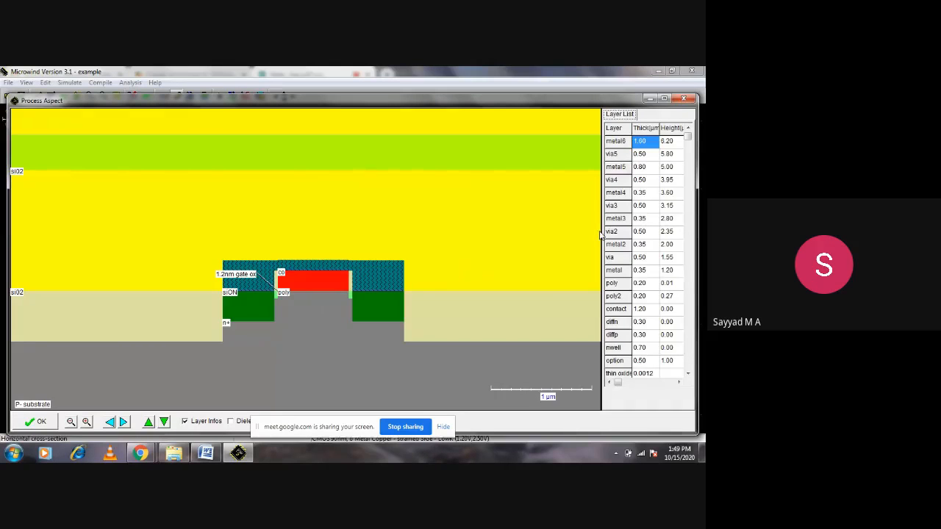
click(689, 100)
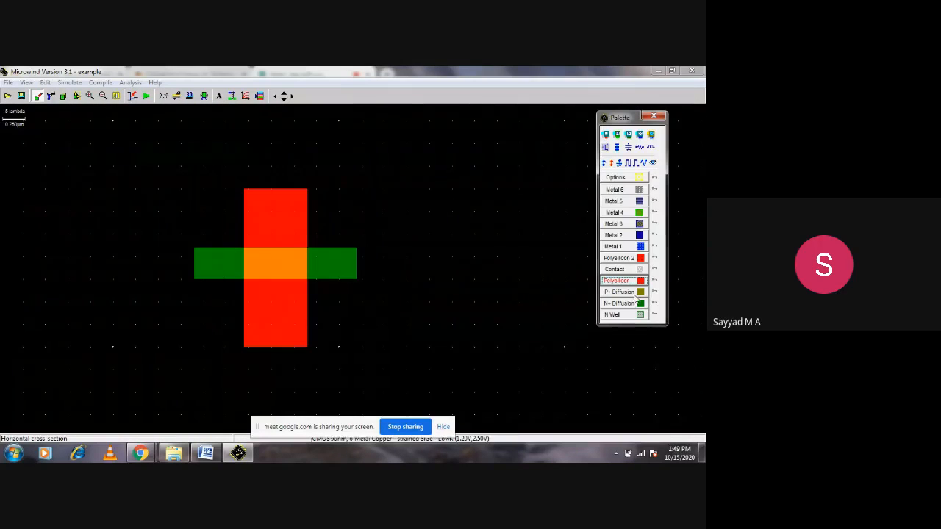
Beside the crossed boxes, draw two separate N+ diffusion boxes of about 8 x 7 lambda with a polysilicon box of about 10 x 18 lambda between them.
click(620, 303)
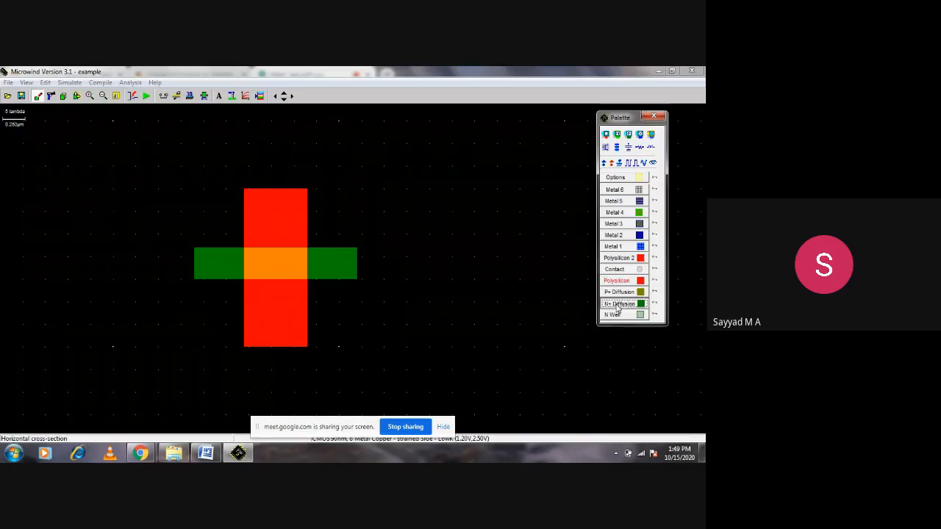
drag(410, 251, 449, 283)
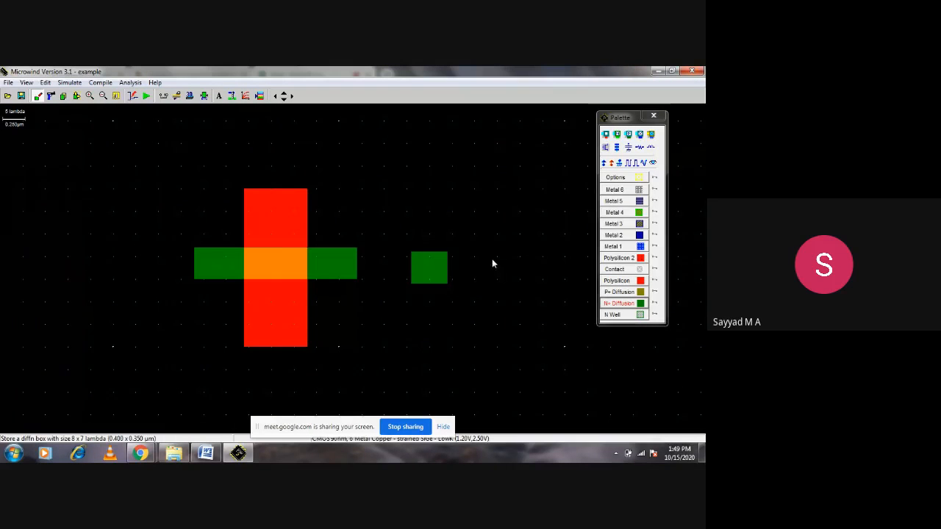
drag(491, 253, 529, 285)
click(616, 281)
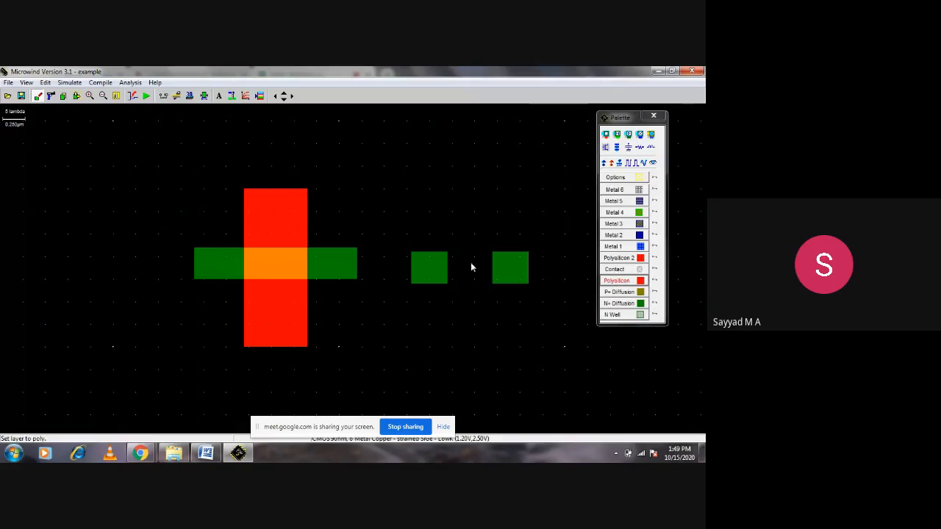
drag(448, 225, 492, 306)
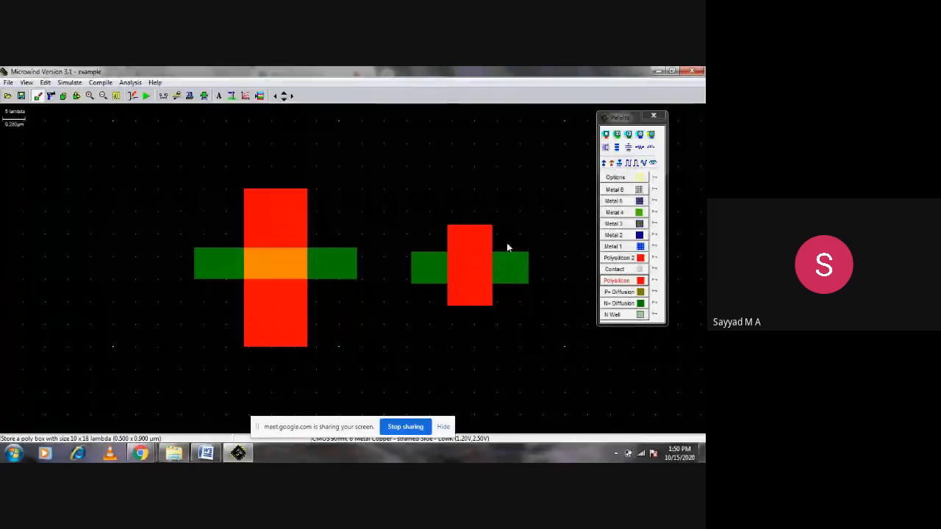
Delete the small three-box group and the remaining crossed polysilicon and N+ diffusion boxes to clear the layout.
click(51, 96)
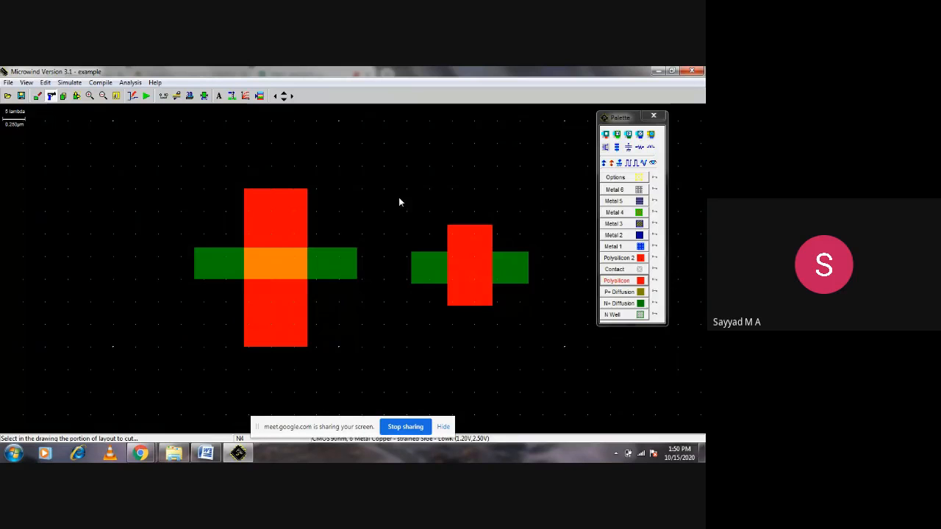
drag(399, 198, 551, 338)
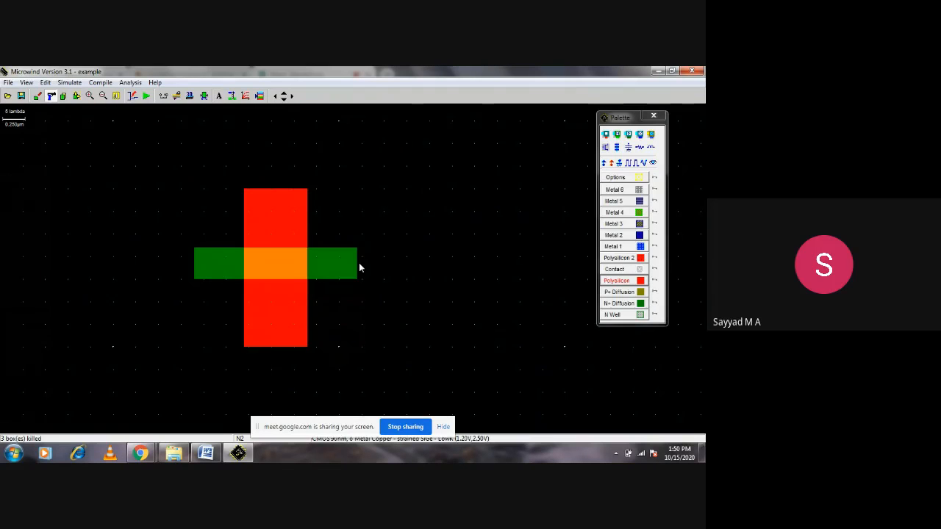
click(50, 96)
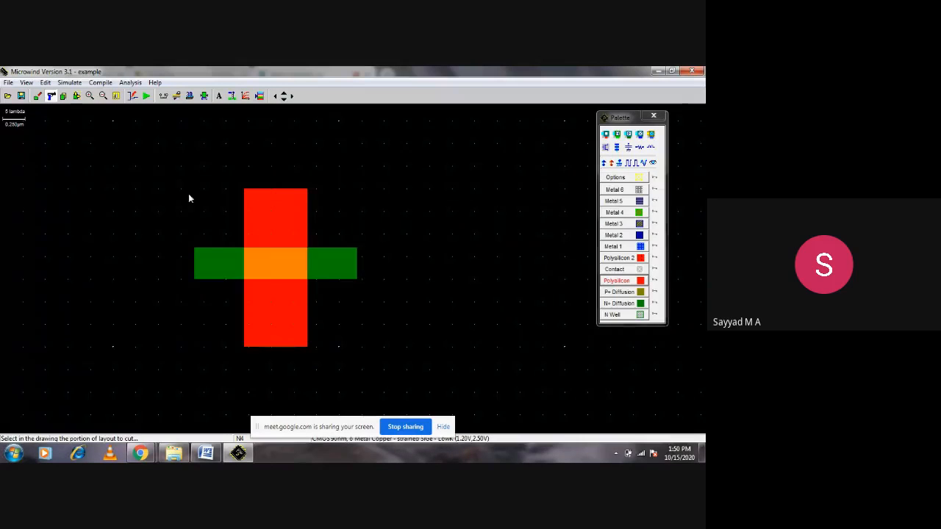
drag(188, 196, 406, 387)
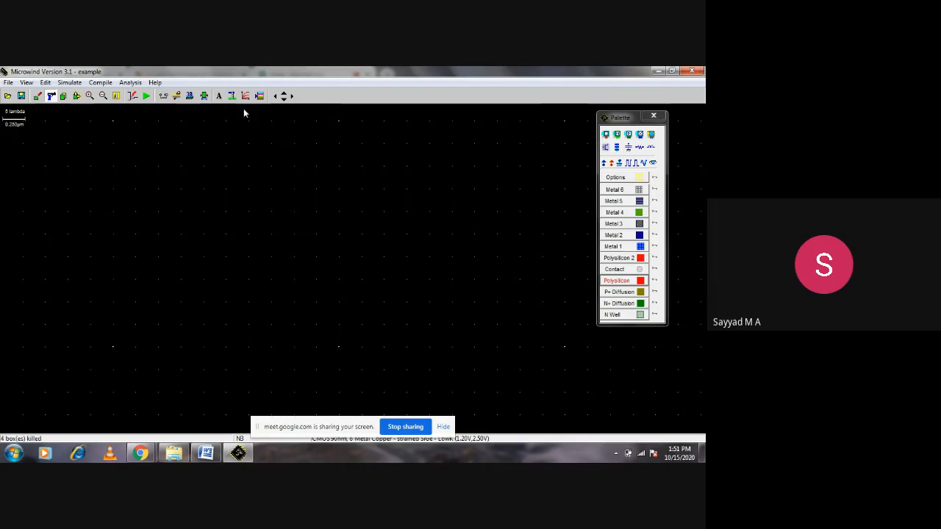
click(51, 100)
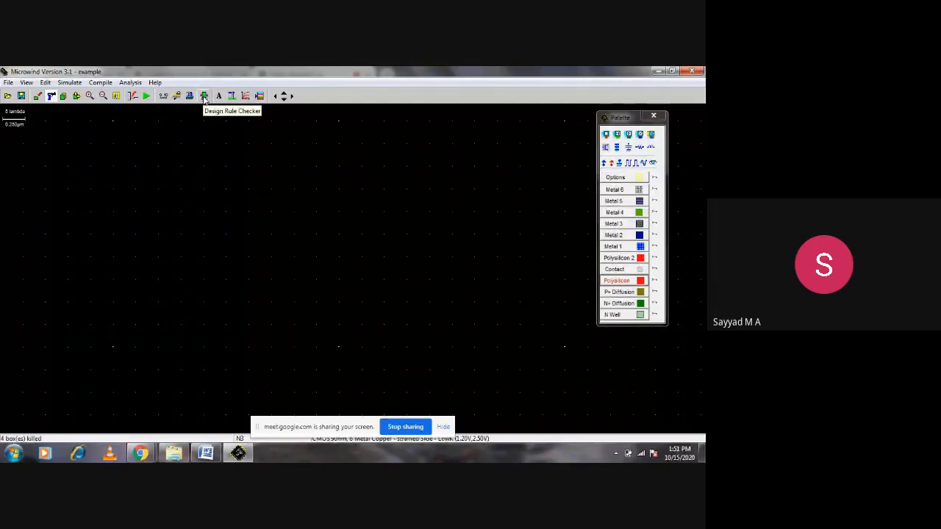
Hide the layer palette and show it again.
click(260, 98)
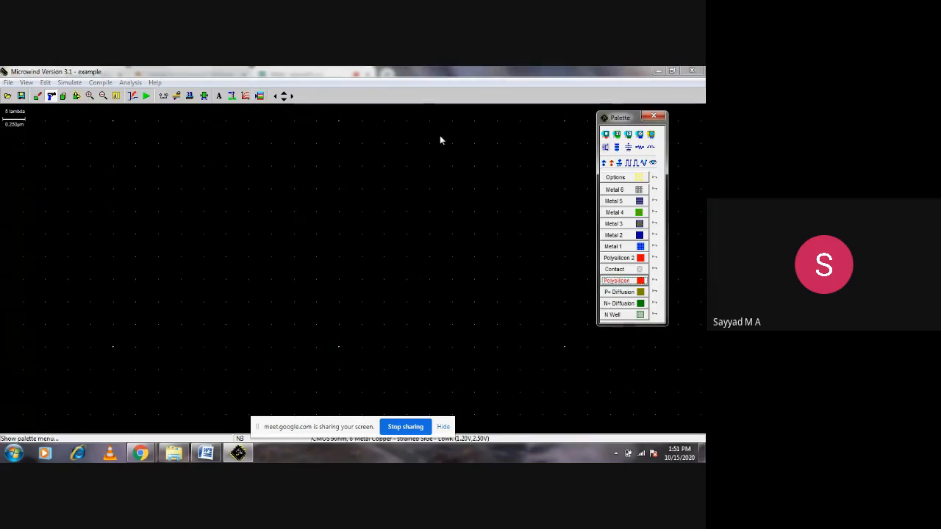
click(651, 119)
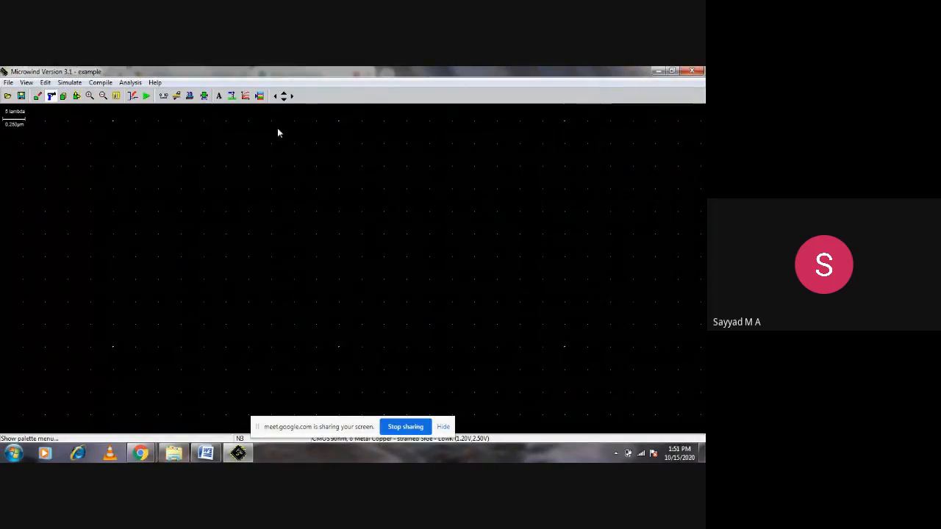
click(260, 96)
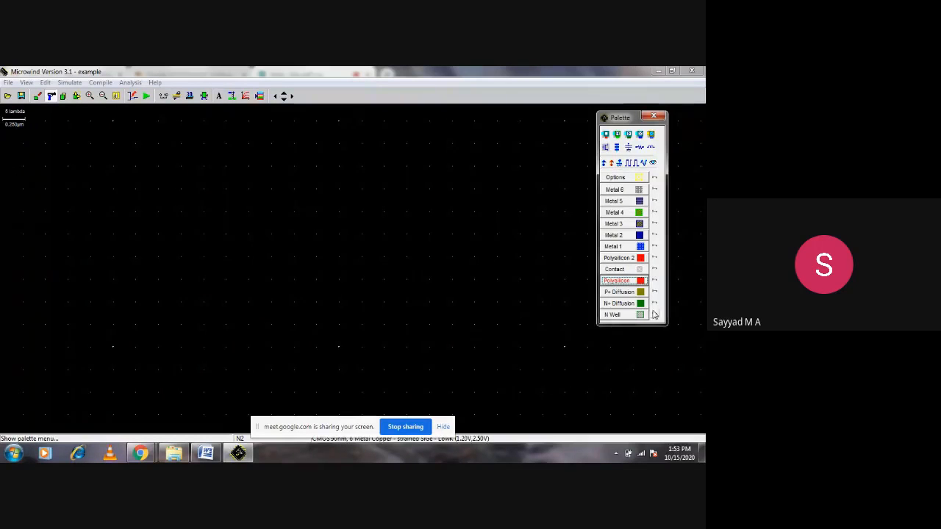
Draw an N well box of about 49 x 20 lambda with a P+ diffusion box of about 39 x 8 lambda inside it.
click(618, 315)
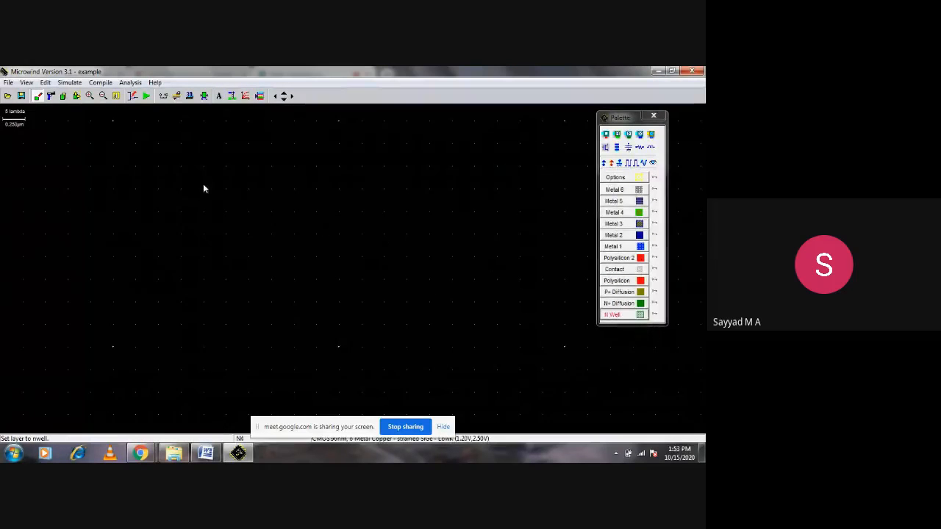
drag(186, 178, 406, 266)
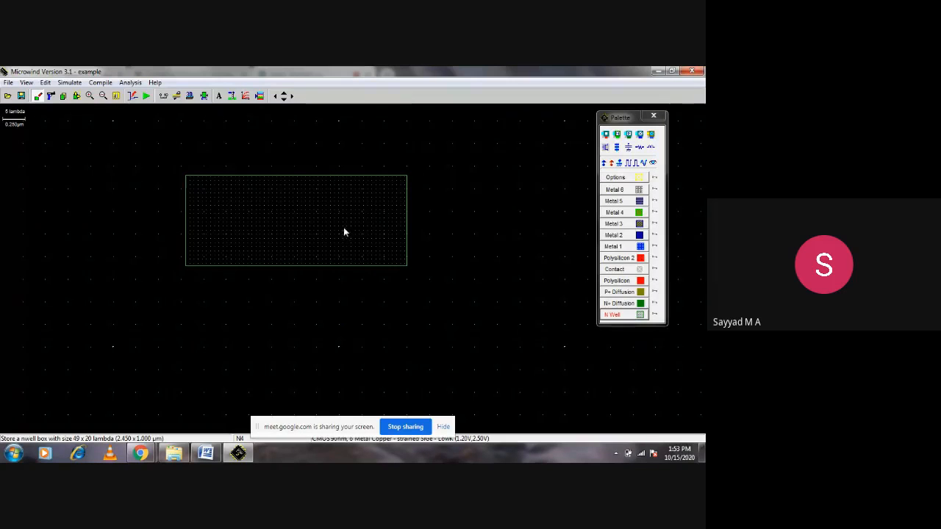
click(614, 293)
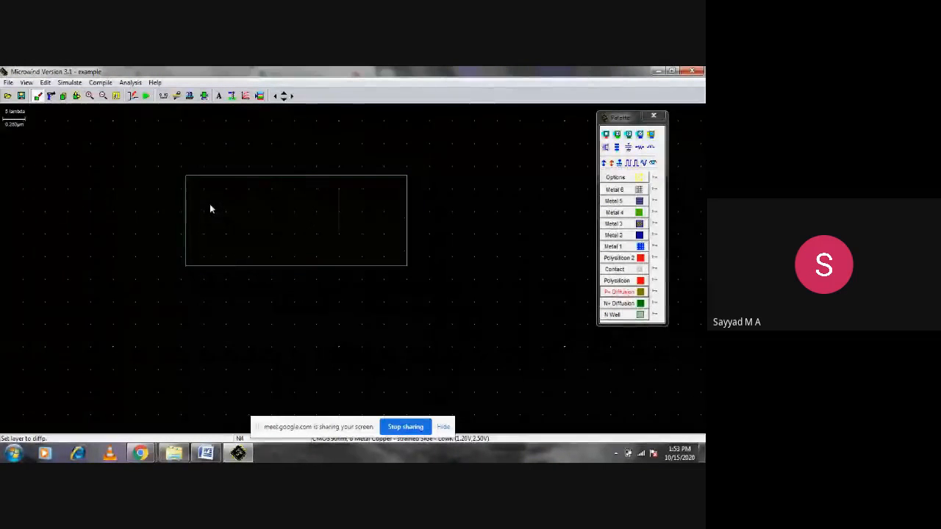
drag(209, 204, 386, 239)
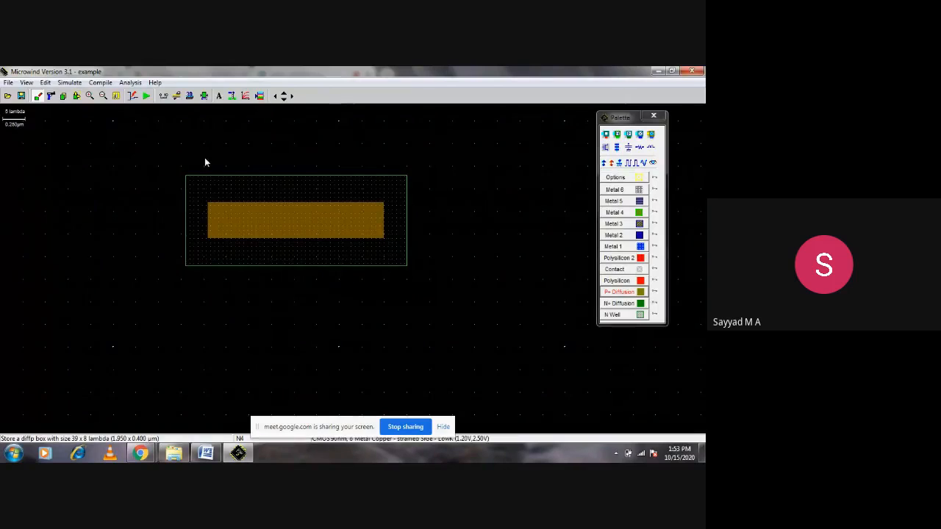
Move both short edges of the P+ diffusion box inward to make it 33 x 8 lambda, and run the design rule check.
click(76, 96)
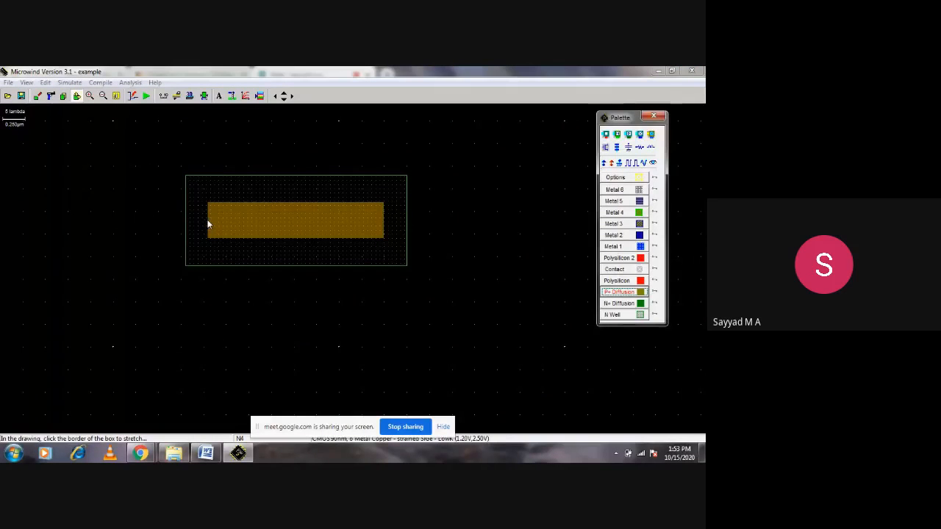
drag(208, 224, 218, 222)
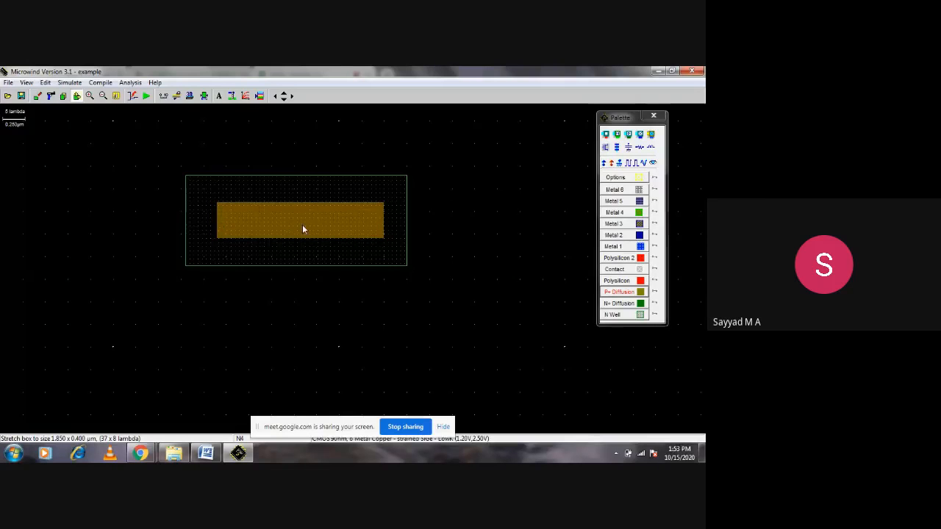
click(384, 222)
click(370, 221)
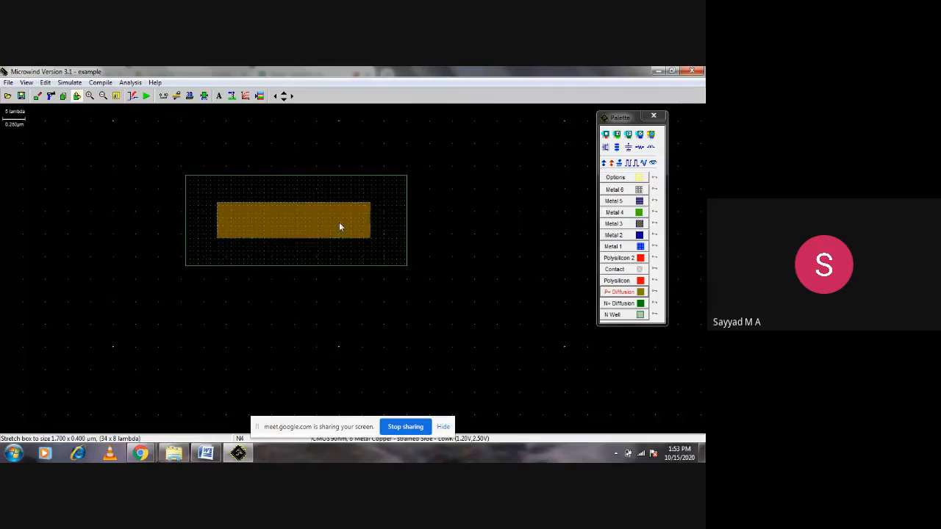
click(218, 219)
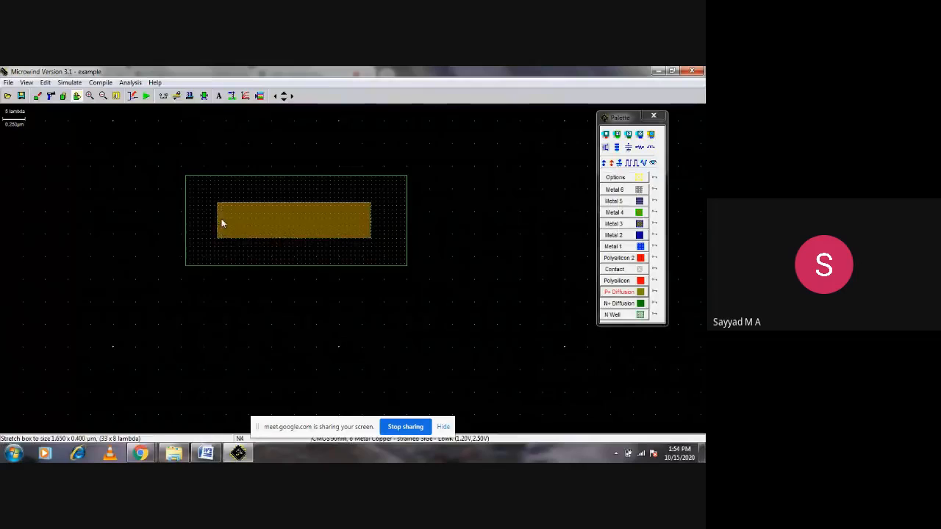
click(222, 220)
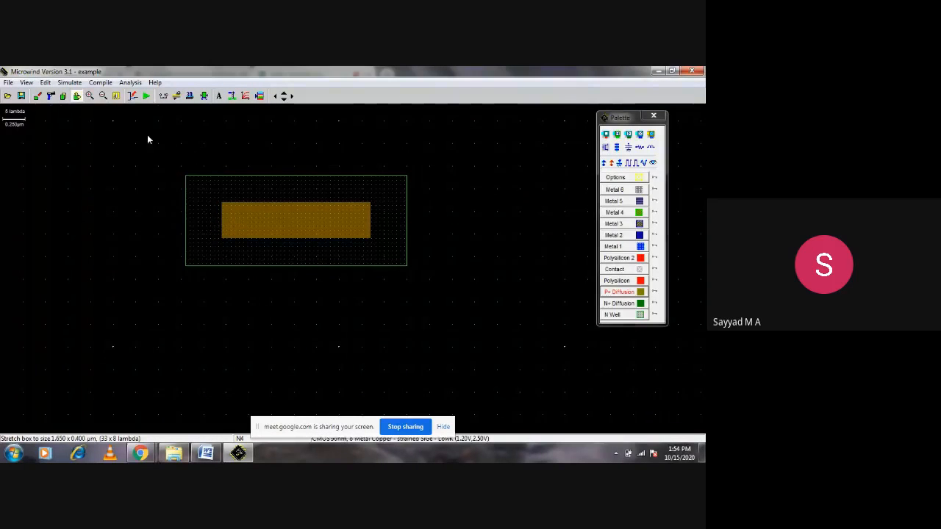
click(204, 96)
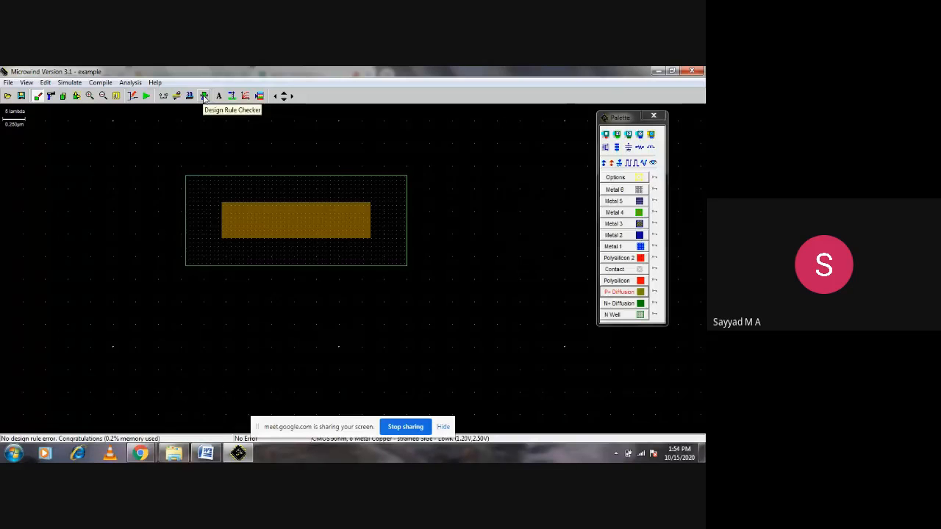
Shrink the N well to 49 x 16 lambda by lowering its upper edge toward the diffusion, and run the design rule check.
click(76, 97)
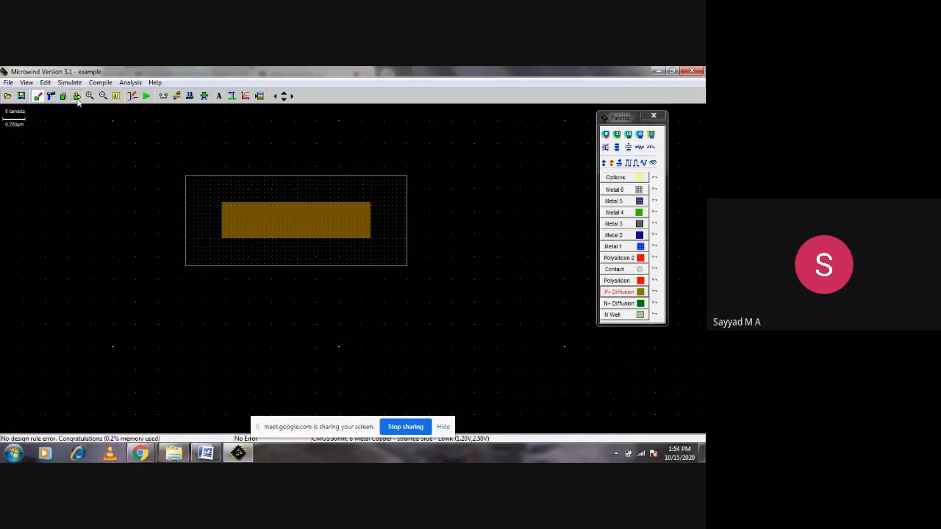
click(285, 177)
drag(284, 180, 284, 200)
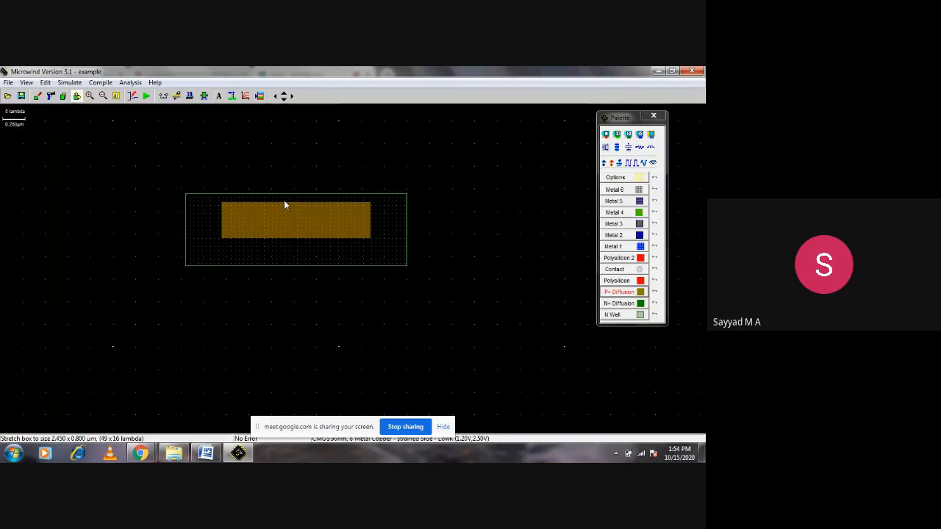
click(204, 97)
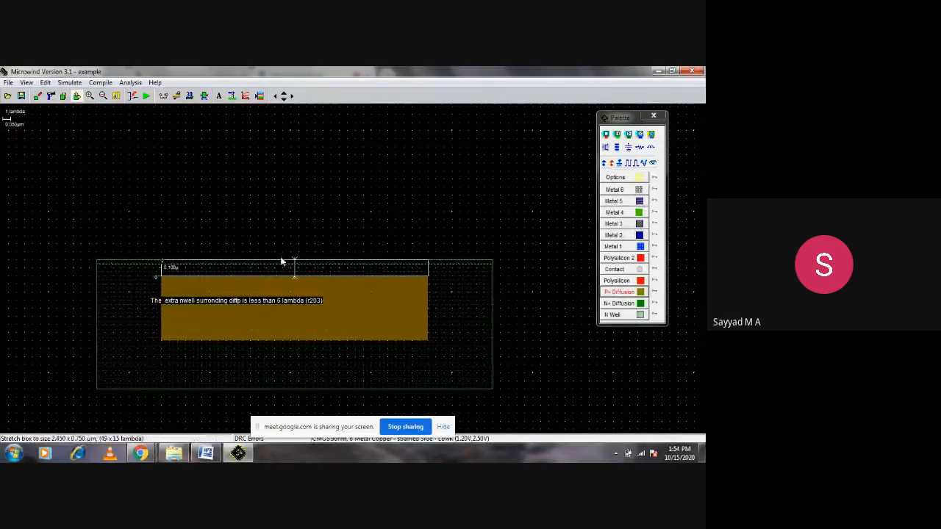
Stretch the N well's upper edge back out so the well measures 49 x 20 lambda.
drag(281, 261, 284, 220)
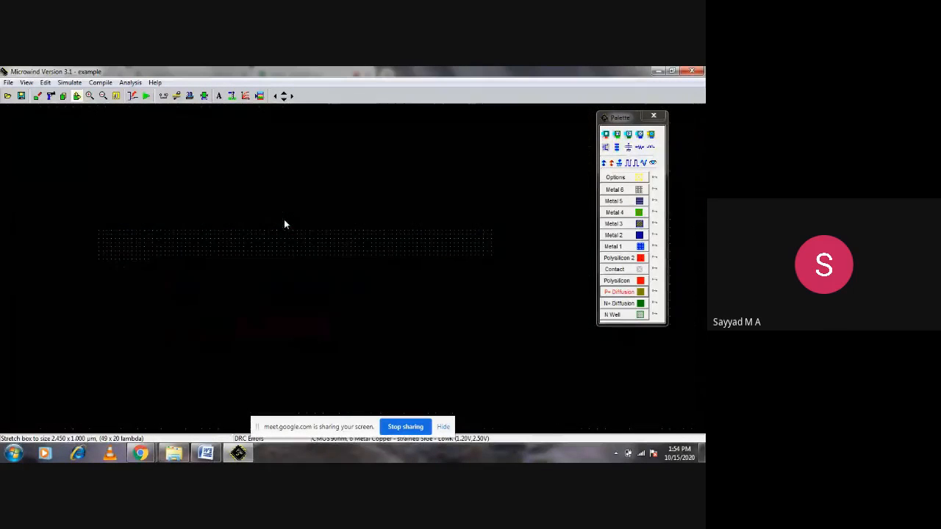
click(284, 101)
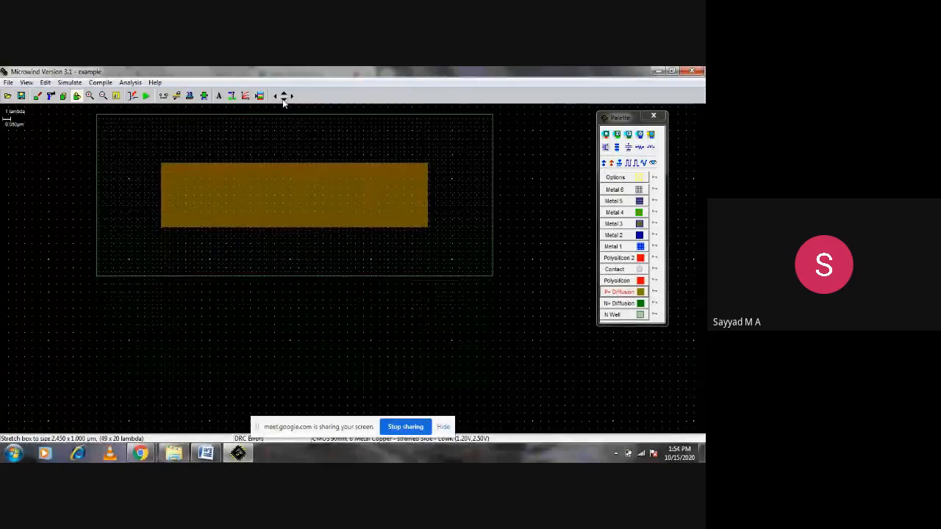
click(103, 96)
click(103, 97)
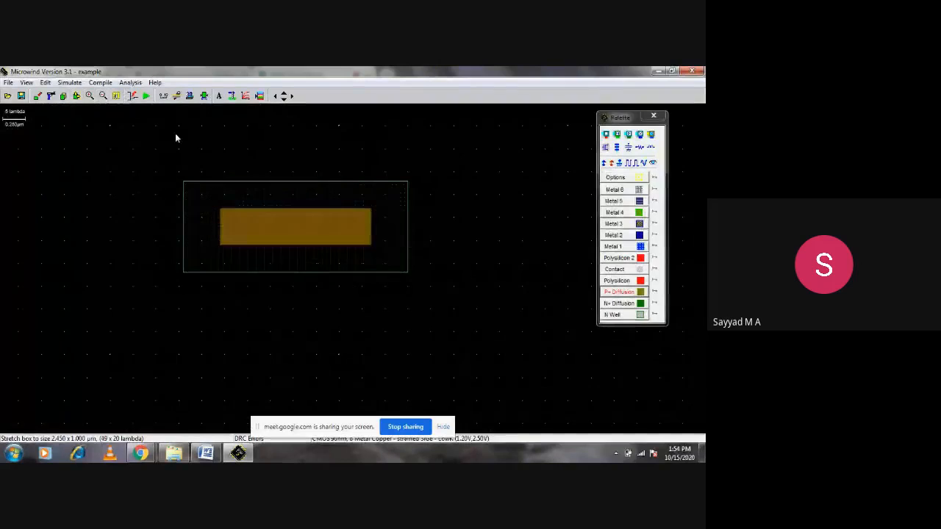
Run the design rule check, and draw an N+ diffusion box of about 33 x 4 lambda below the N well, aligned with the P+ diffusion.
click(205, 96)
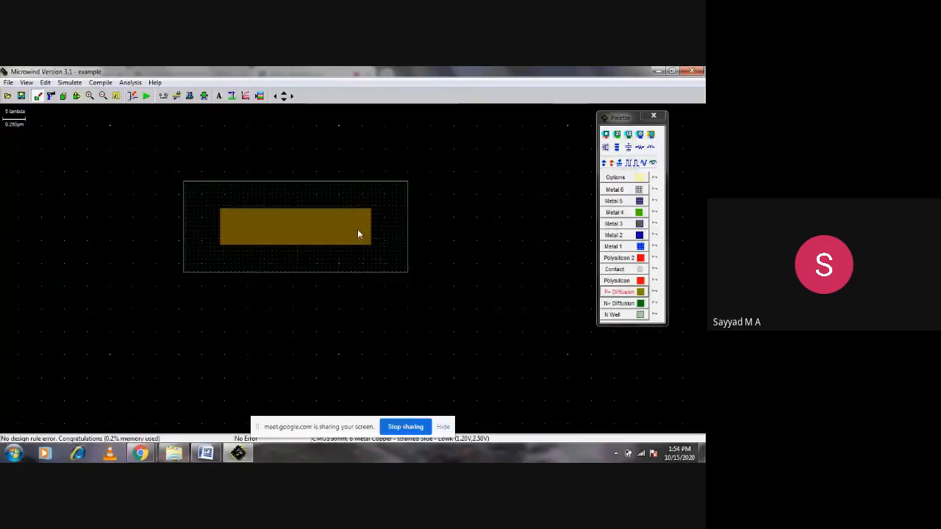
click(620, 303)
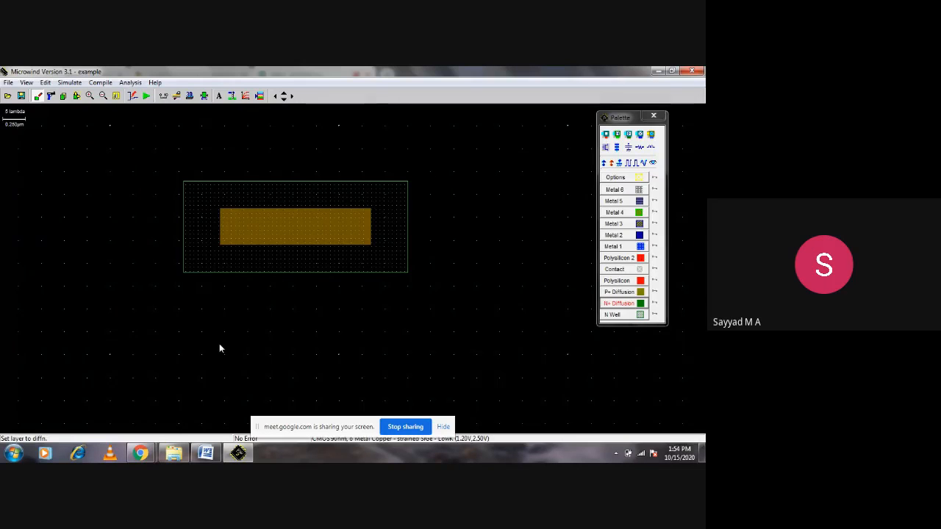
drag(218, 342, 372, 360)
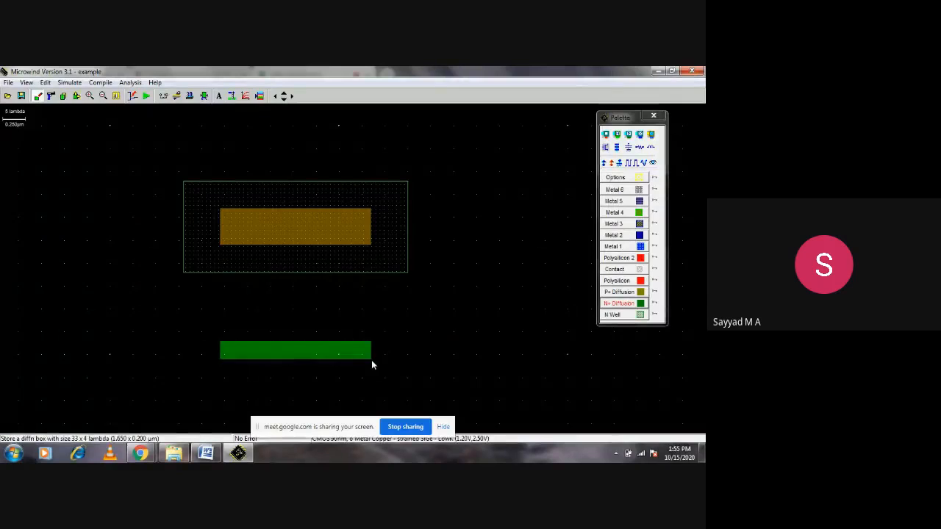
Draw a vertical polysilicon gate about 55 lambda long across both diffusions, and move its long edges inward to make it 7 lambda wide.
click(620, 286)
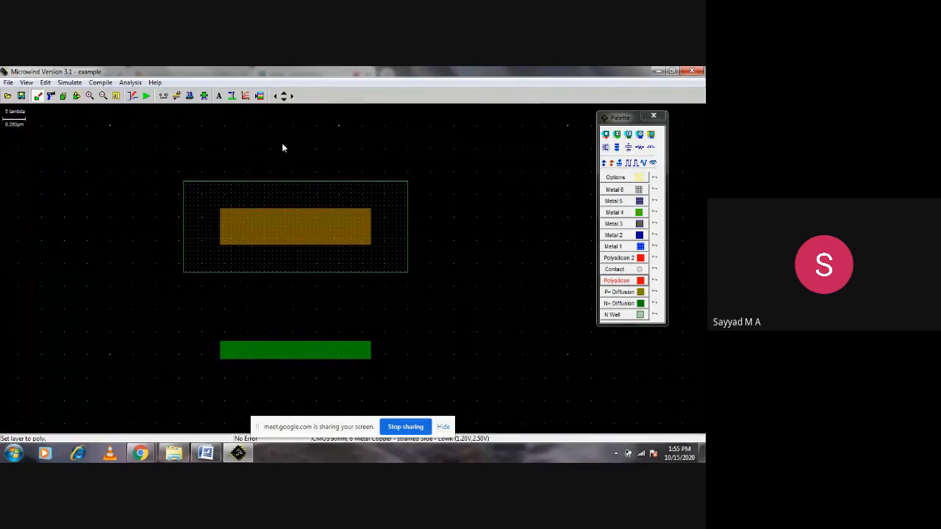
drag(270, 146, 315, 395)
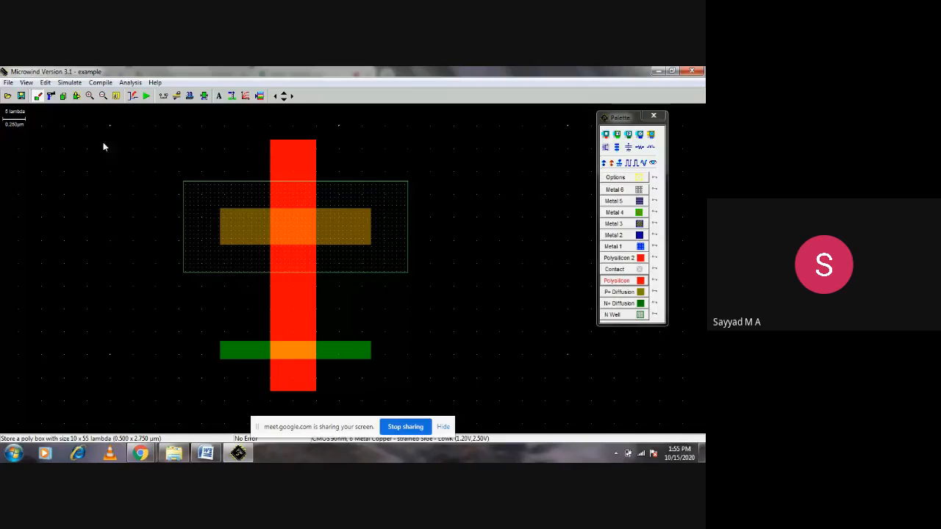
click(76, 96)
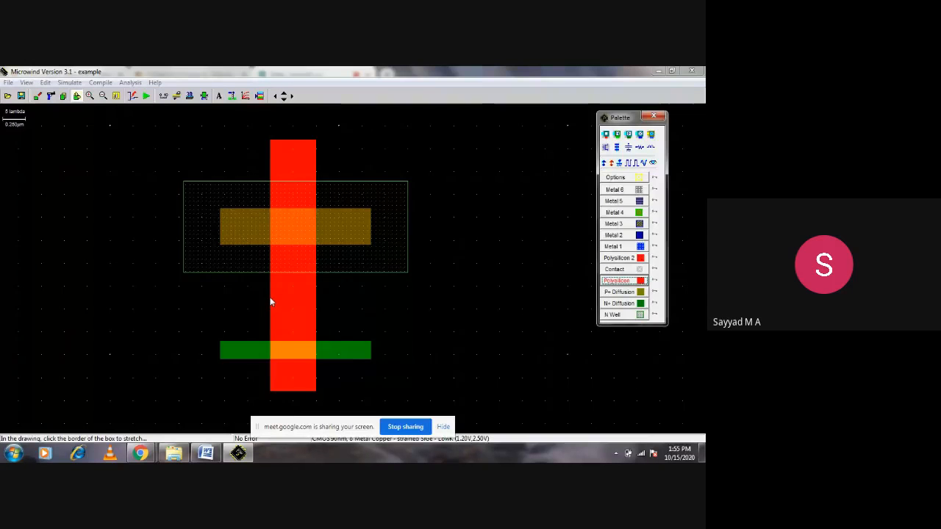
drag(271, 302, 310, 315)
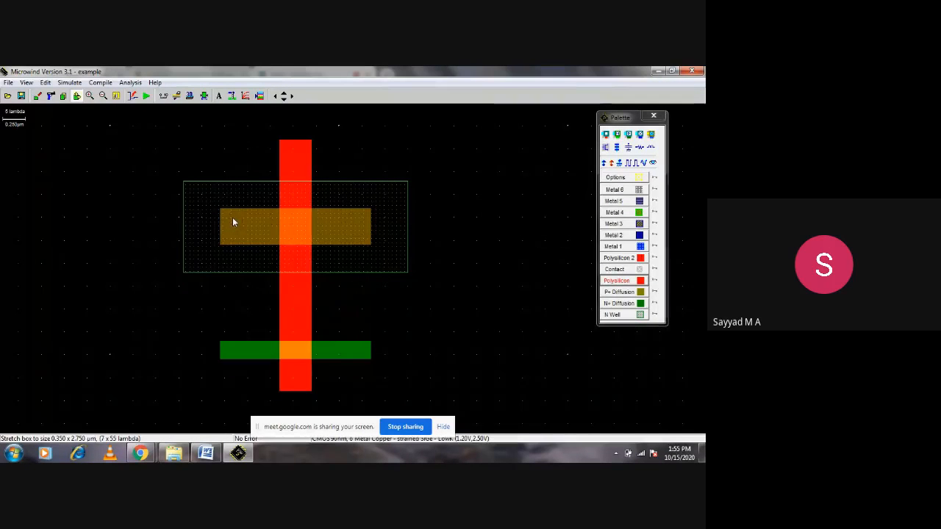
Draw a Metal 1 strip of about 6 x 26 lambda up from the P+ diffusion's left end and place a Vdd+ supply on it.
click(613, 246)
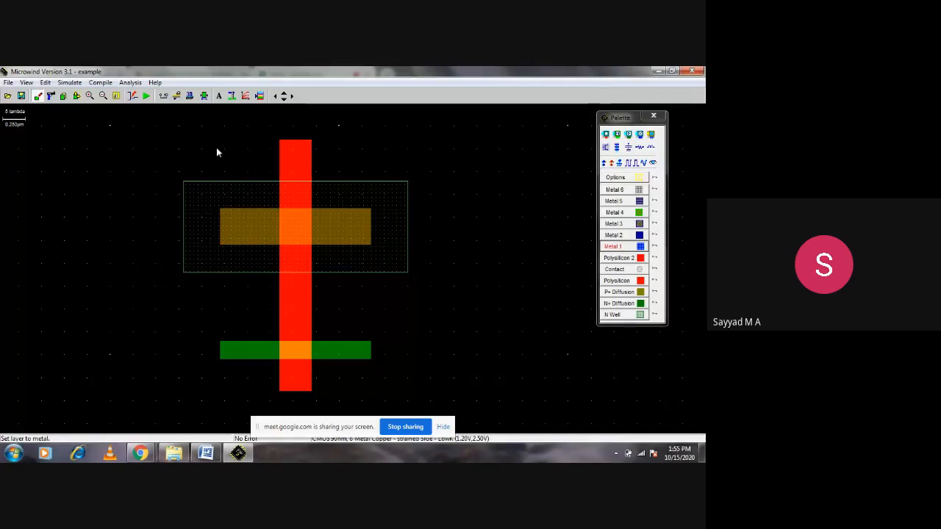
drag(221, 126, 246, 250)
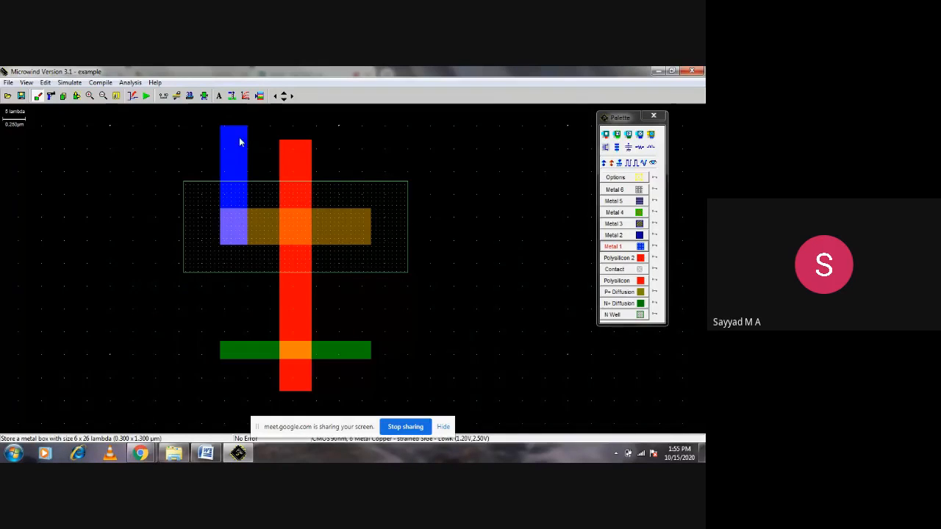
click(604, 164)
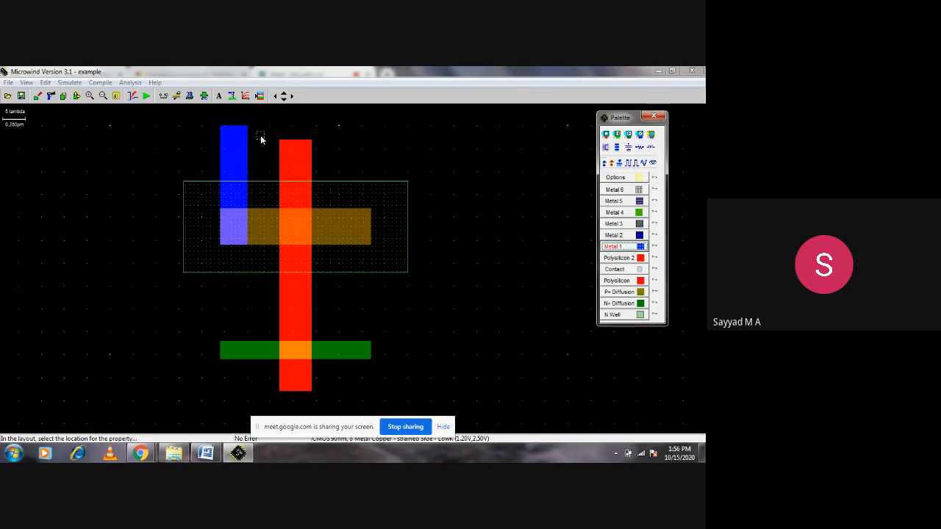
click(233, 144)
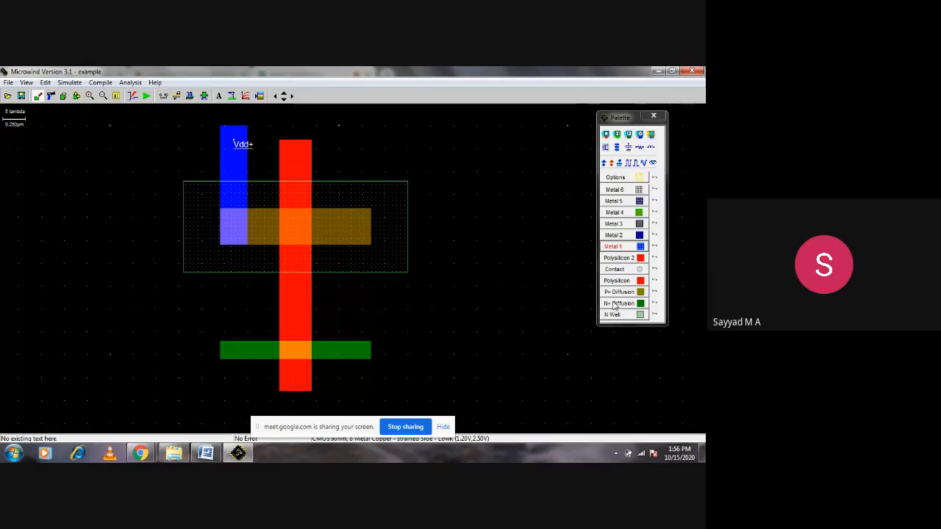
Draw a Metal 1 strip of about 6 x 15 lambda down from the N+ diffusion's left end and place a Vss- ground on it.
click(616, 248)
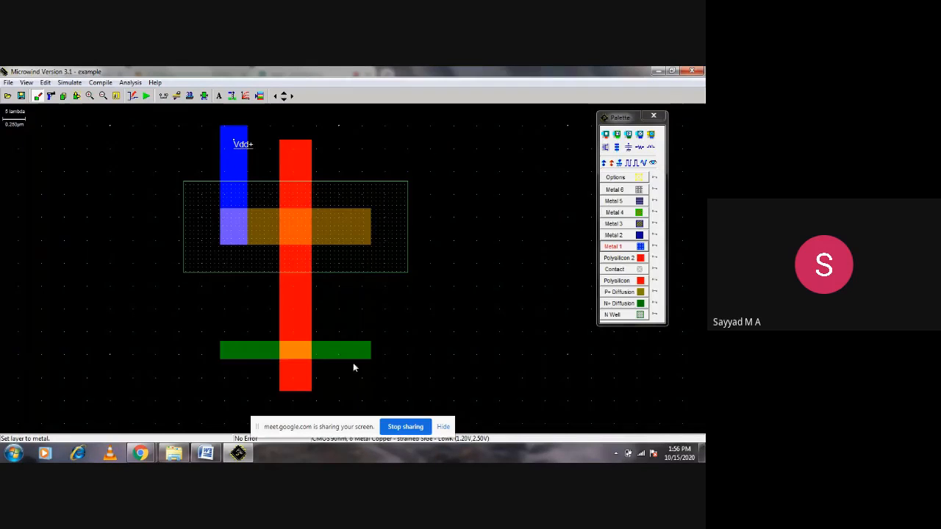
click(225, 351)
drag(225, 351, 248, 409)
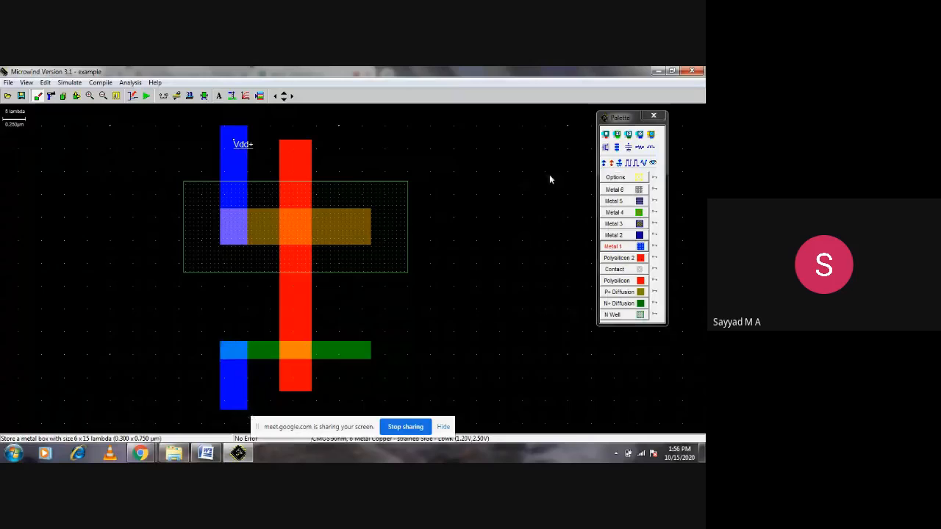
click(619, 164)
click(234, 397)
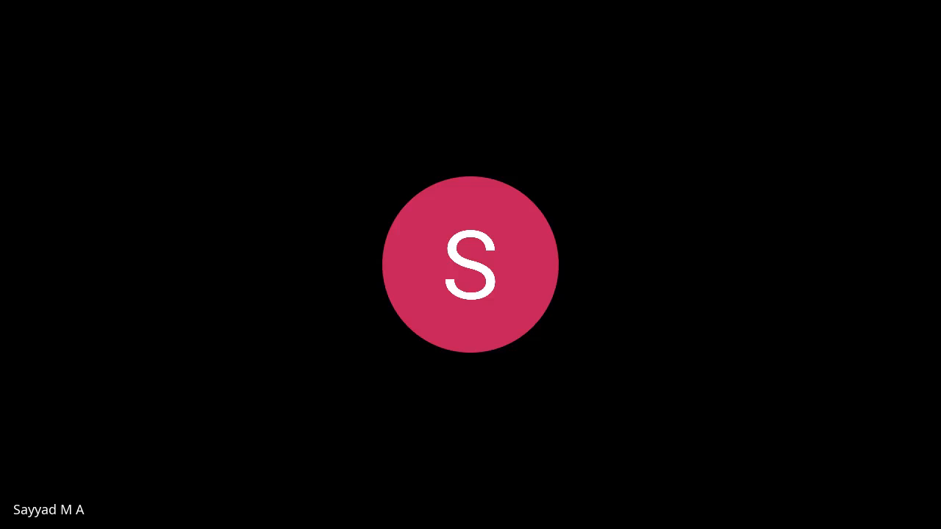
Join the right ends of the P+ and N+ diffusions with a Metal 1 strip of about 6 x 33 lambda, and run the design rule check.
drag(344, 209, 372, 360)
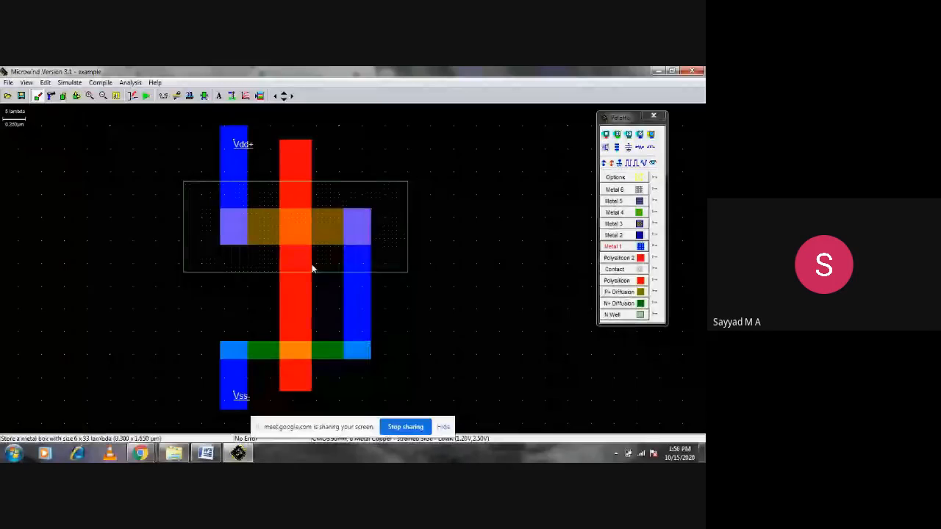
click(205, 97)
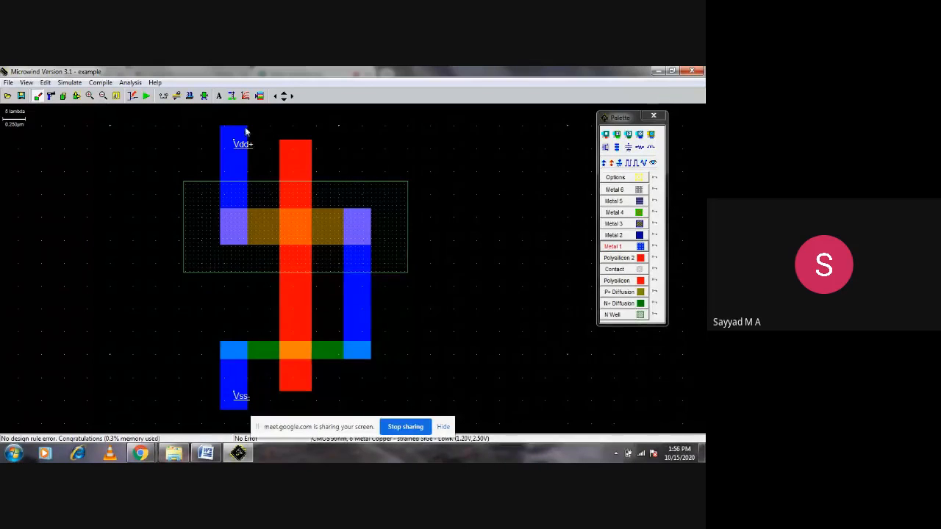
click(177, 97)
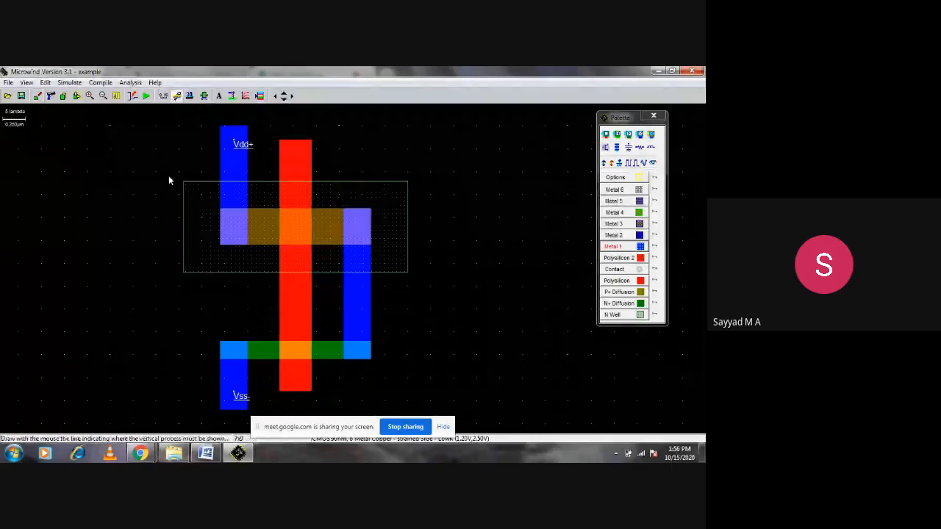
drag(168, 180, 151, 225)
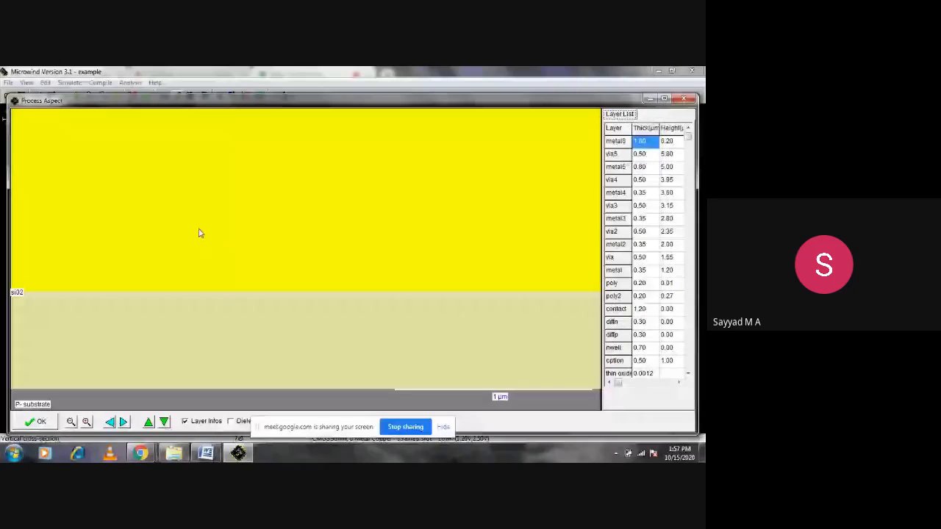
click(684, 99)
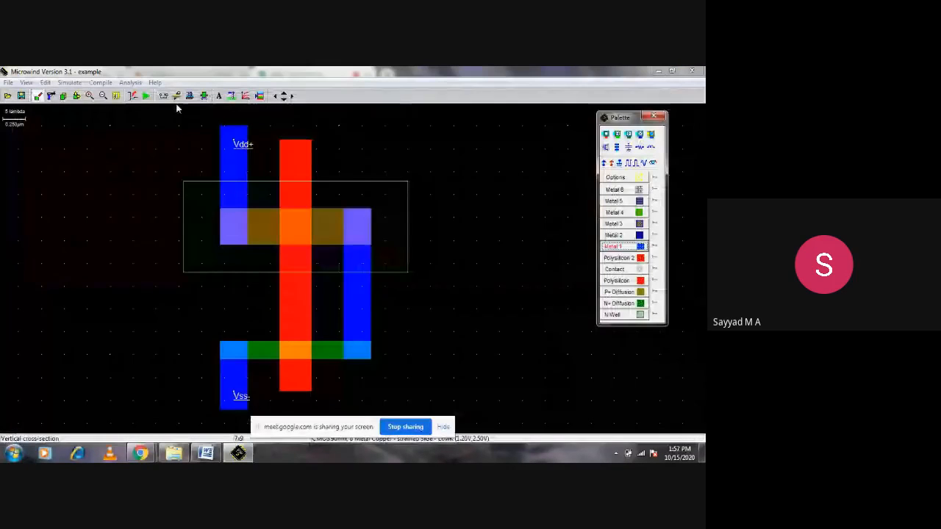
View the process cross-section along a horizontal line through the P+ diffusion and the N well.
click(177, 96)
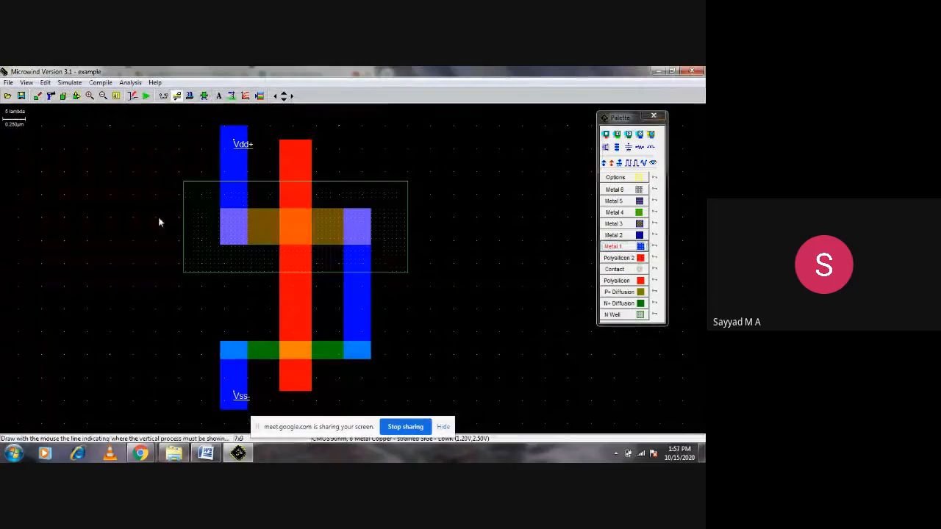
drag(159, 222, 442, 232)
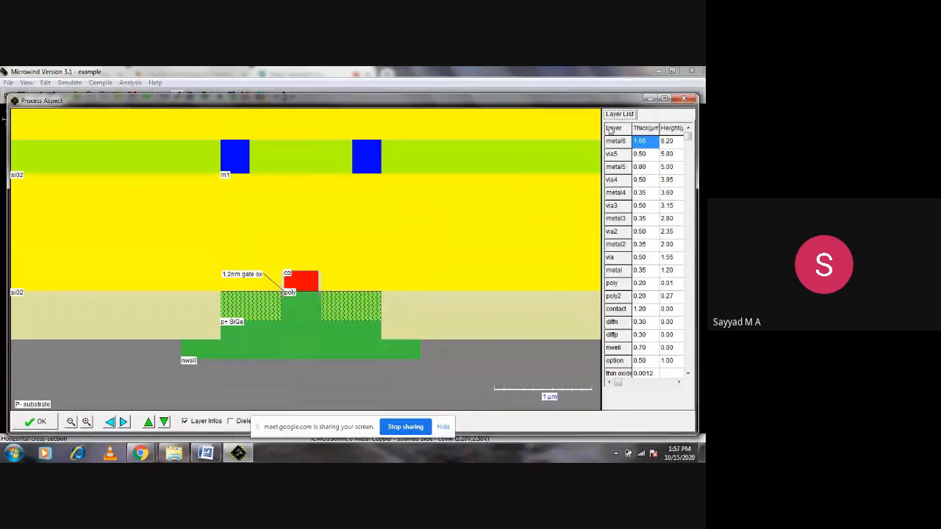
click(686, 99)
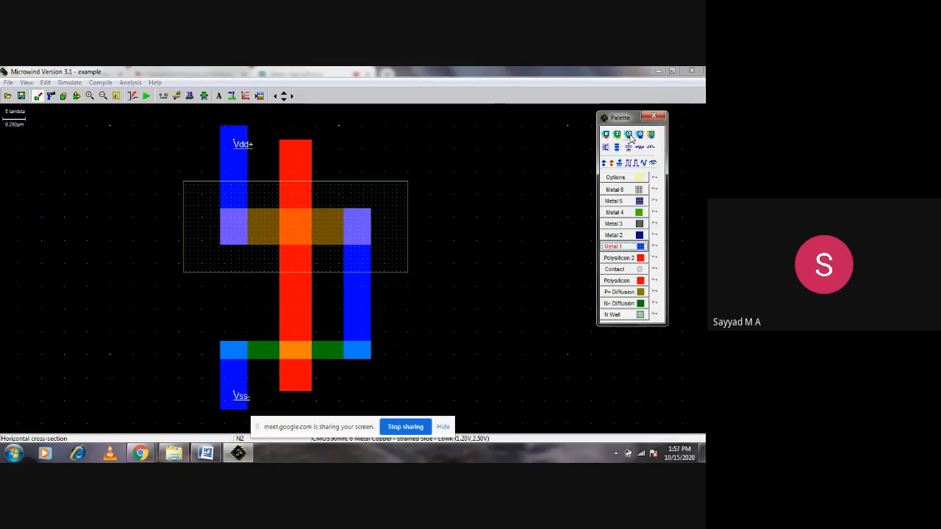
Place a P+ diffusion to metal contact at the P+ diffusion's right end and connect the overlapping layers at its left end.
click(629, 134)
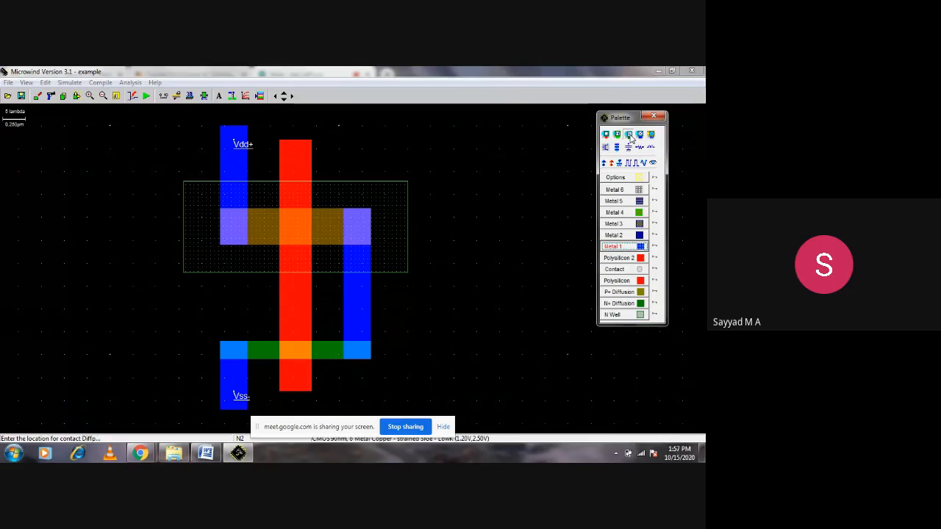
click(360, 232)
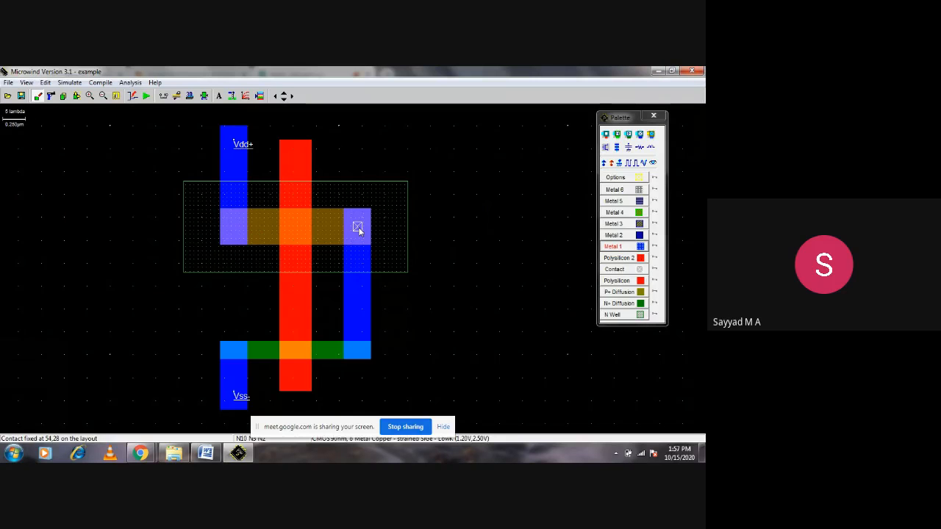
right_click(234, 229)
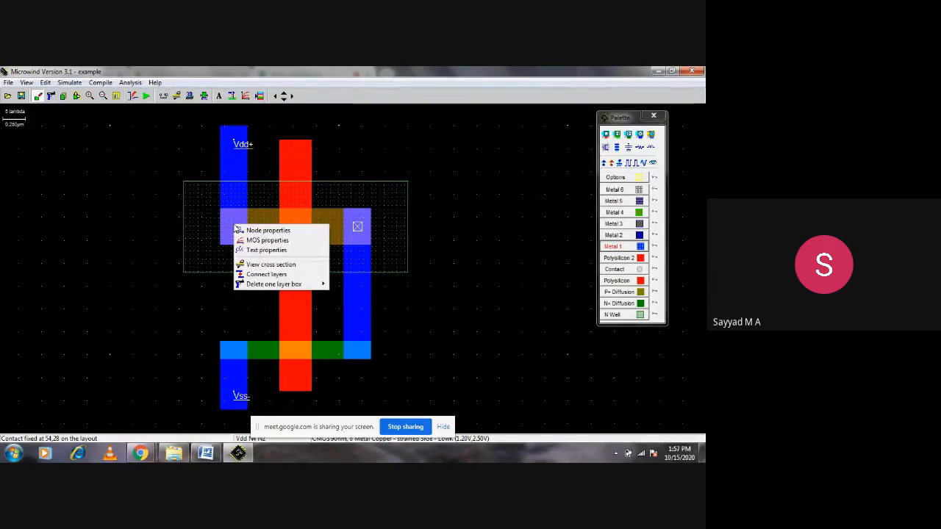
click(257, 275)
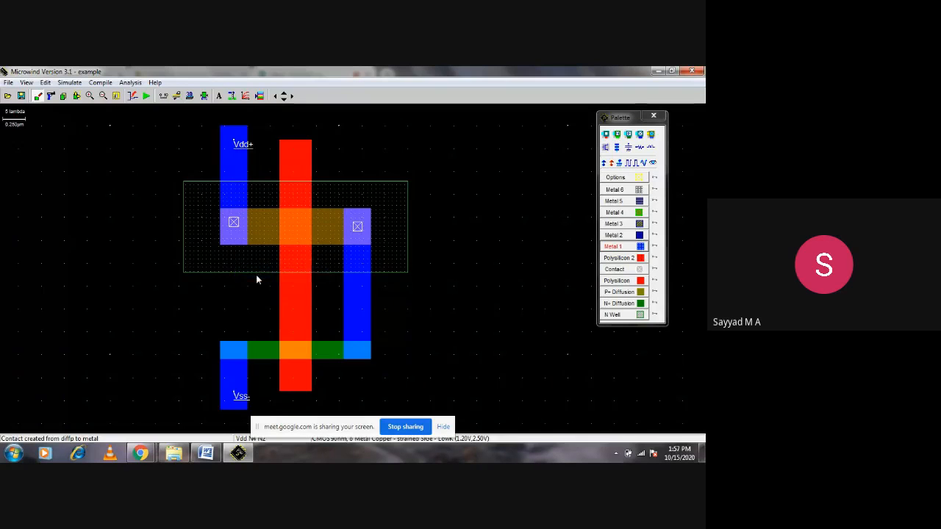
Check the two new P+ contacts in a process cross-section cut horizontally through the P+ diffusion.
click(177, 95)
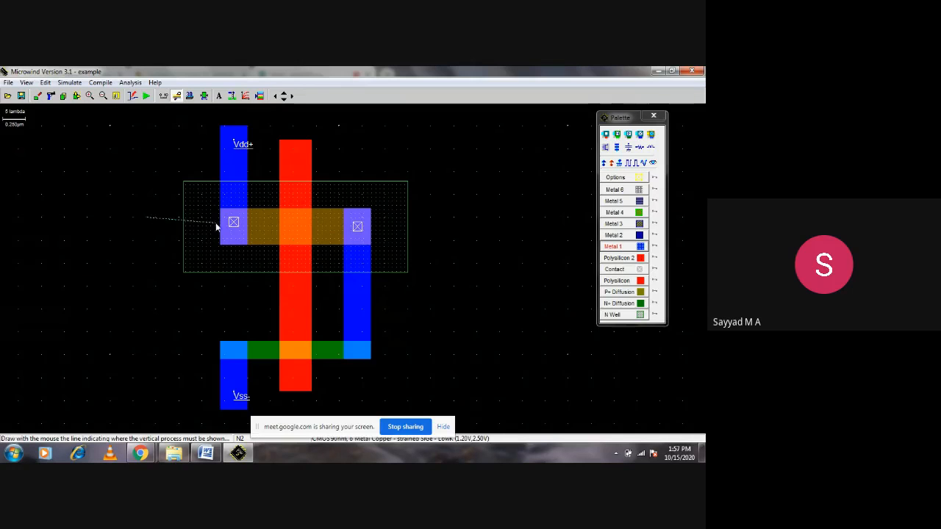
drag(216, 226, 450, 235)
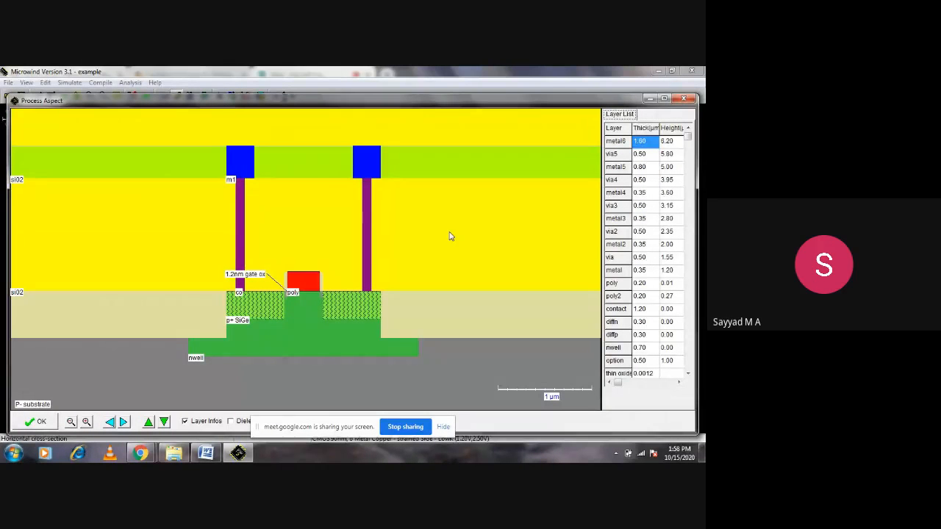
click(683, 99)
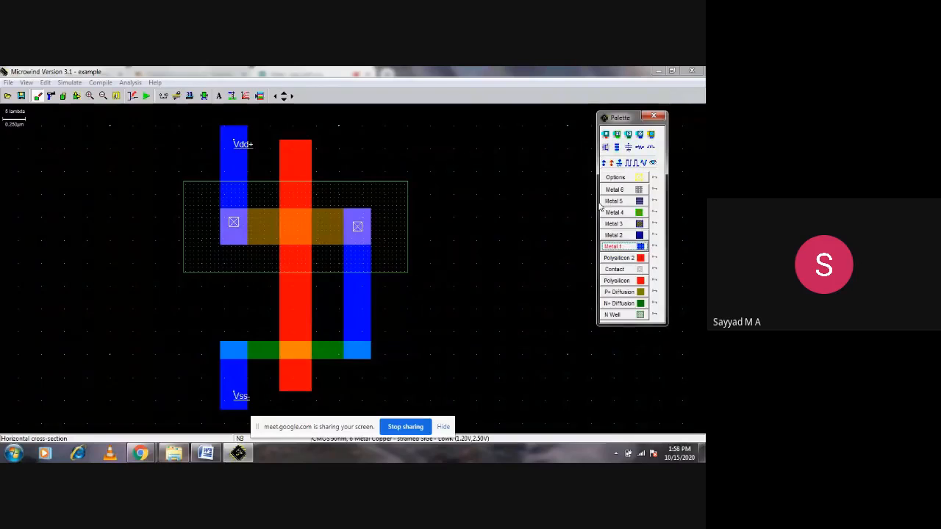
Connect the metal and N+ diffusion layers at the N+ diffusion's left end, and place an N+ diffusion to metal contact at its right end.
right_click(234, 355)
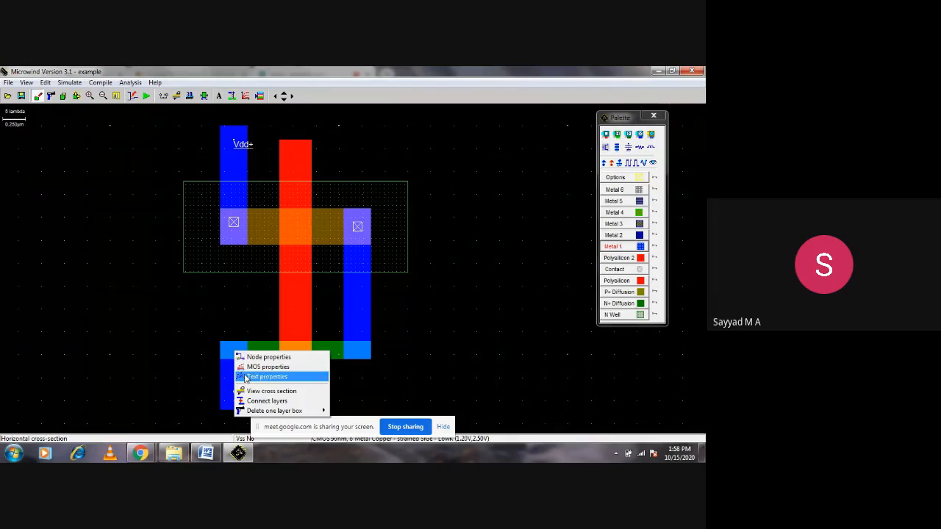
click(251, 401)
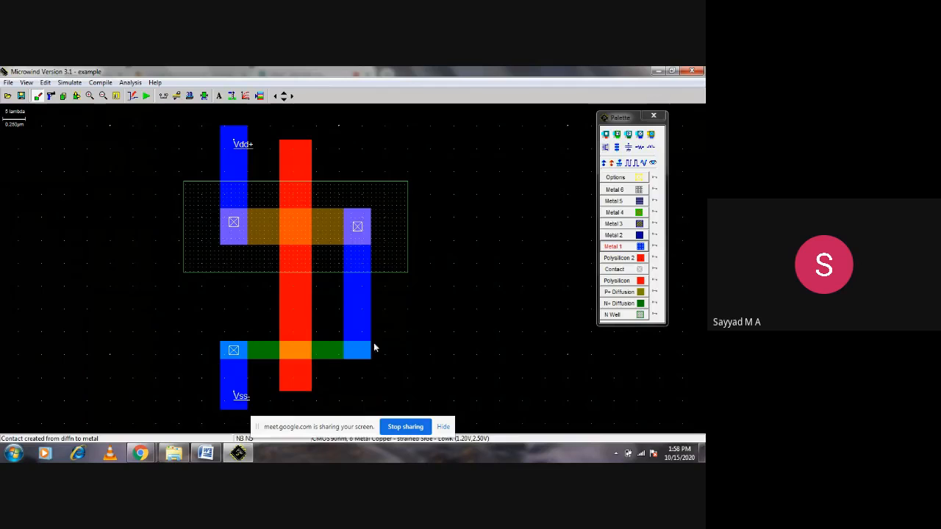
click(617, 135)
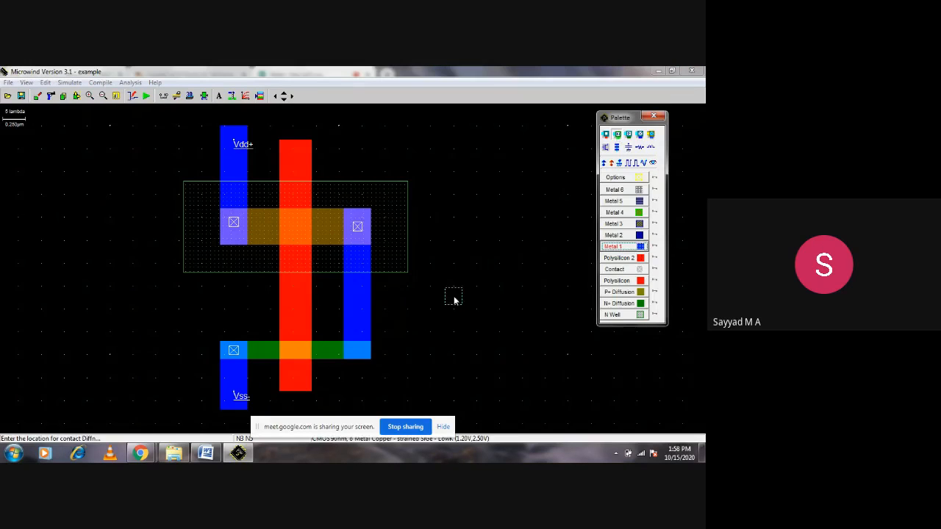
click(358, 352)
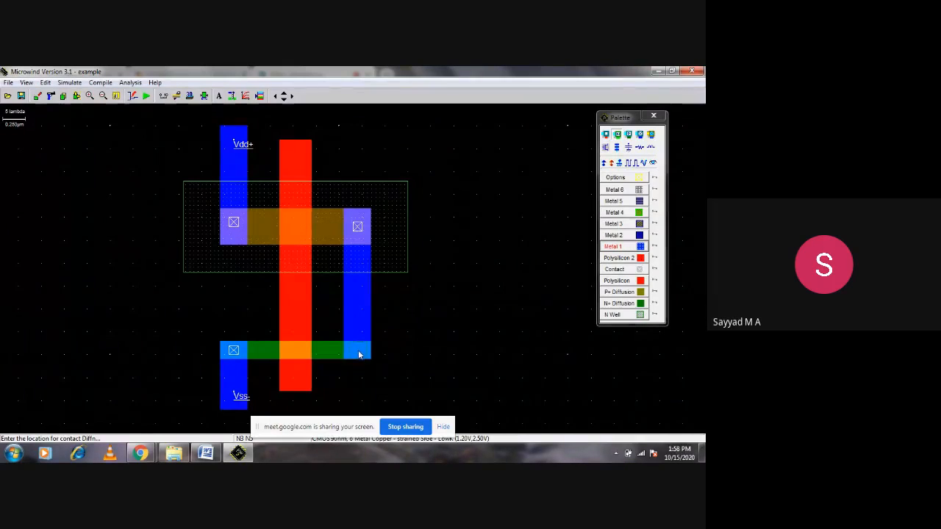
click(359, 354)
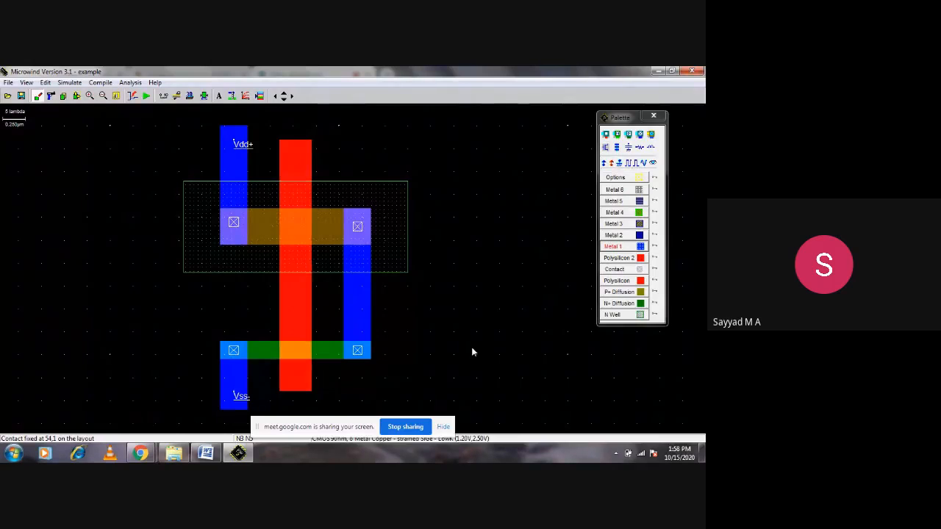
Draw a Metal 1 output branch about 17 x 4 lambda extending right from the vertical metal strip between the diffusions.
click(623, 248)
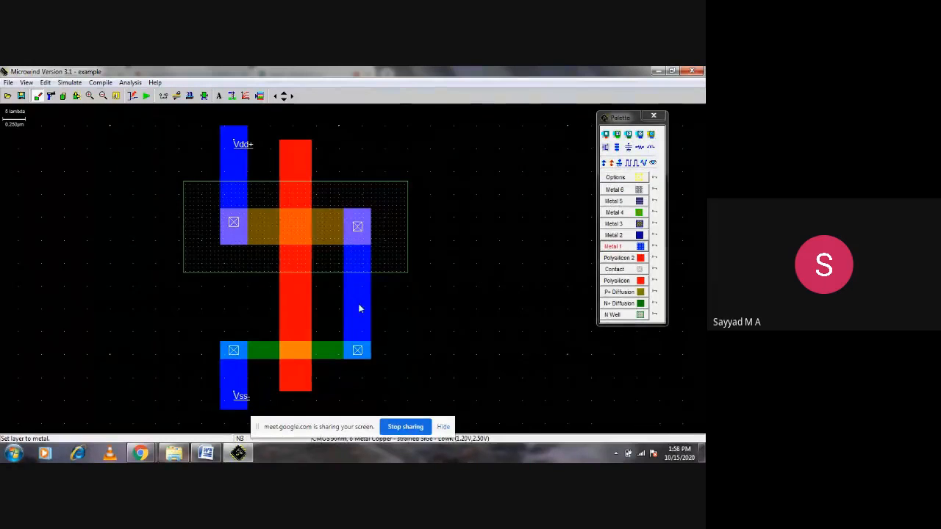
drag(347, 281, 424, 298)
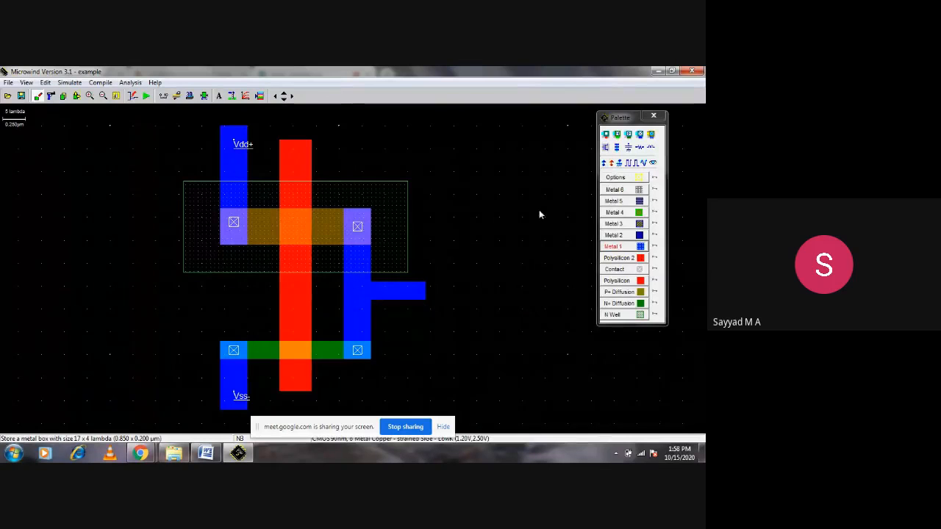
Label the Metal 1 output branch as visible node y and run the design rule check.
click(654, 163)
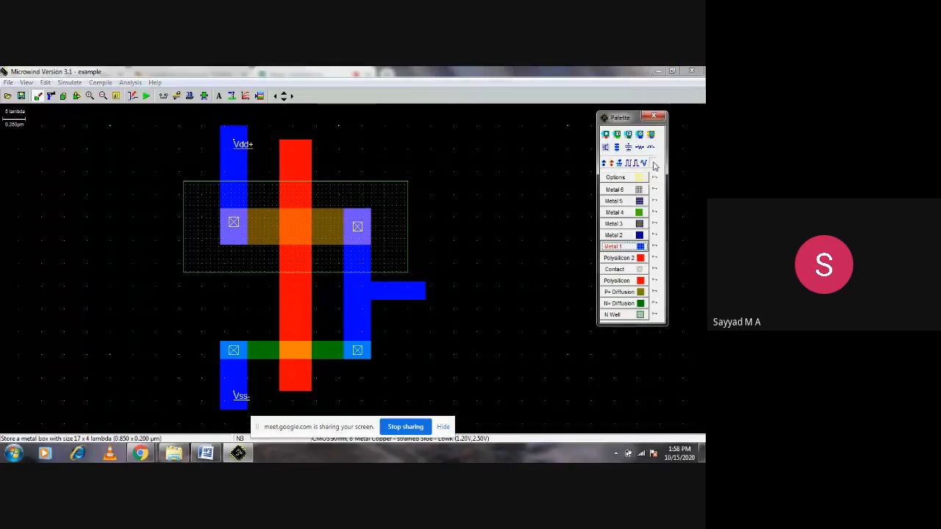
click(410, 294)
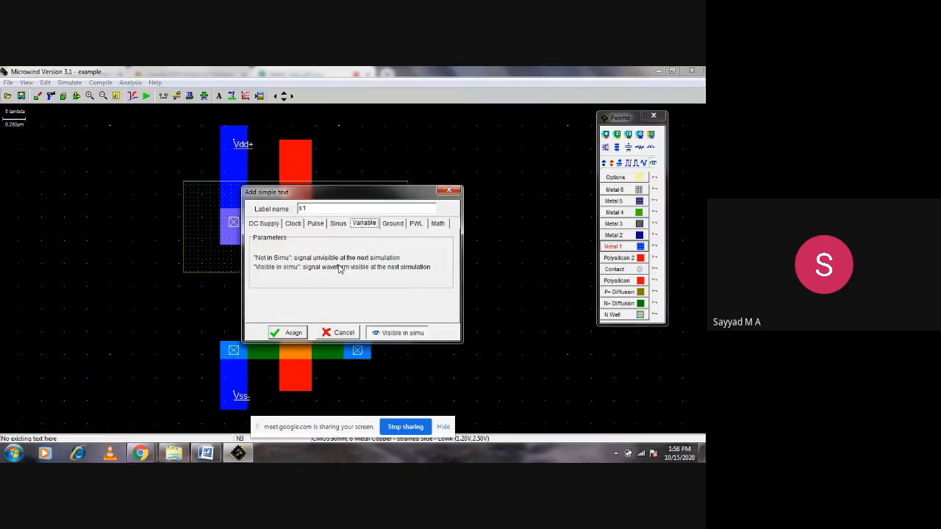
click(323, 211)
key(BackSpace)
key(BackSpace)
text(Y)
click(289, 335)
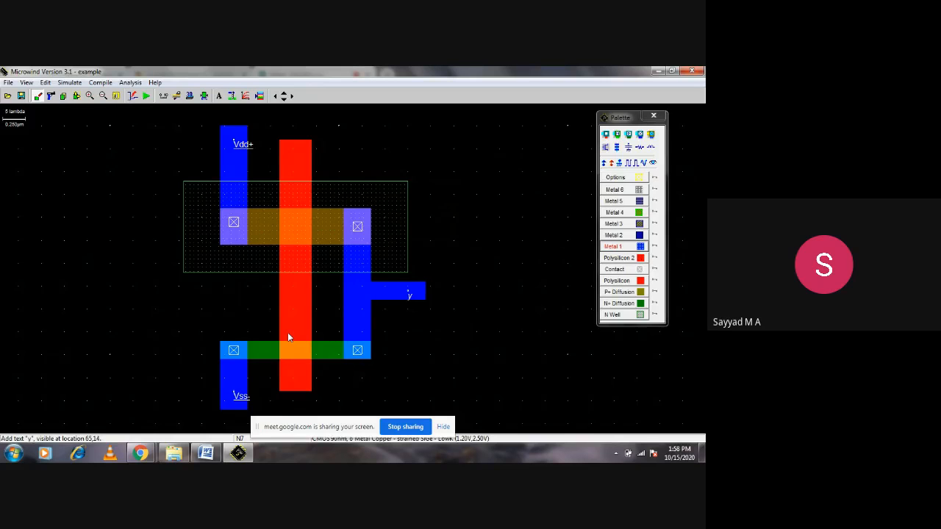
click(203, 98)
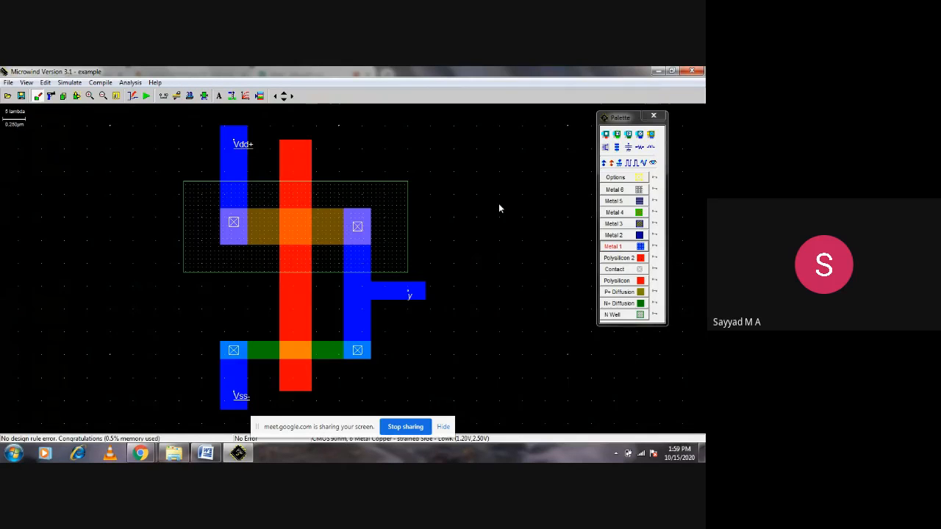
Assign a clock named a to the polysilicon gate, slowed to 0.390 ns low and high times.
click(628, 165)
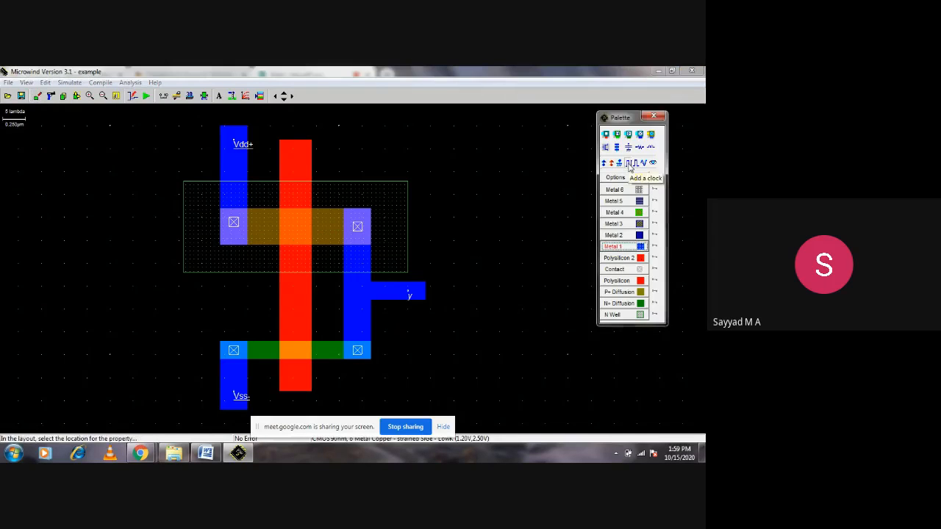
click(299, 295)
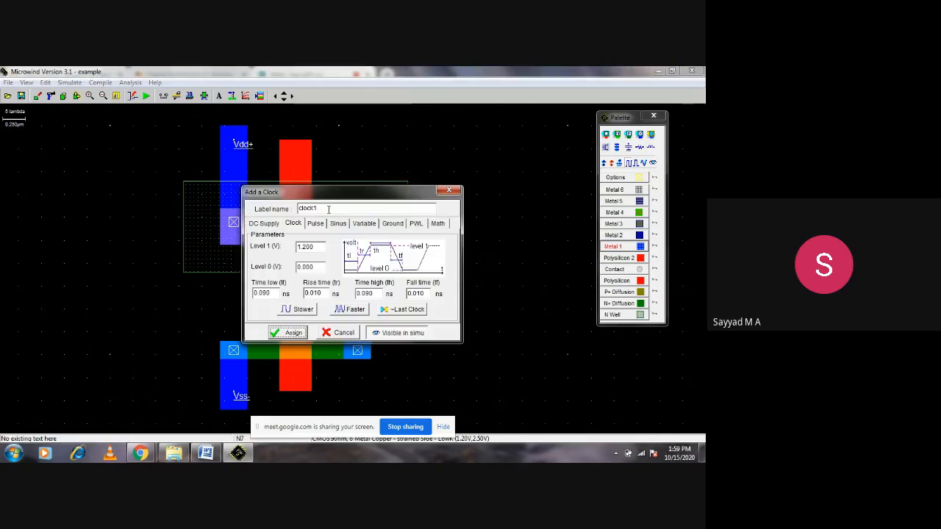
click(329, 209)
key(BackSpace)
key(BackSpace)
key(BackSpace)
key(BackSpace)
key(BackSpace)
key(BackSpace)
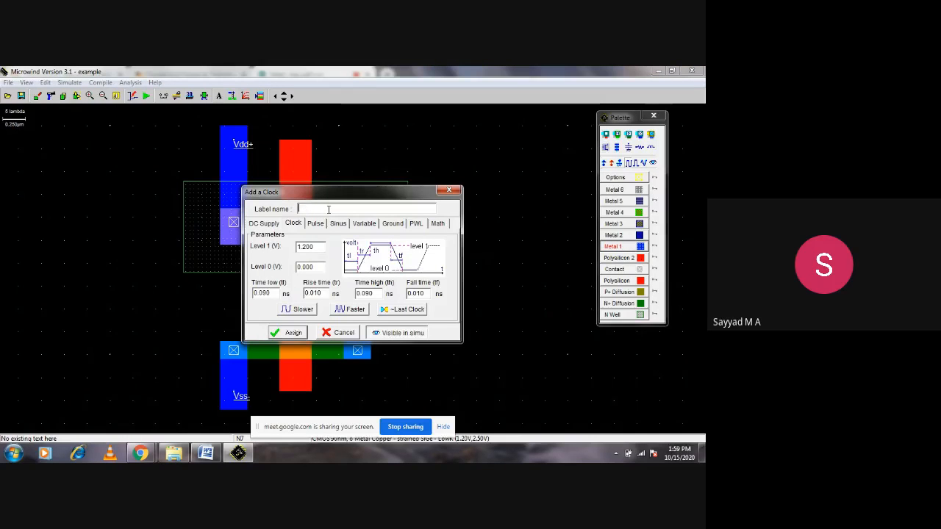
text(a)
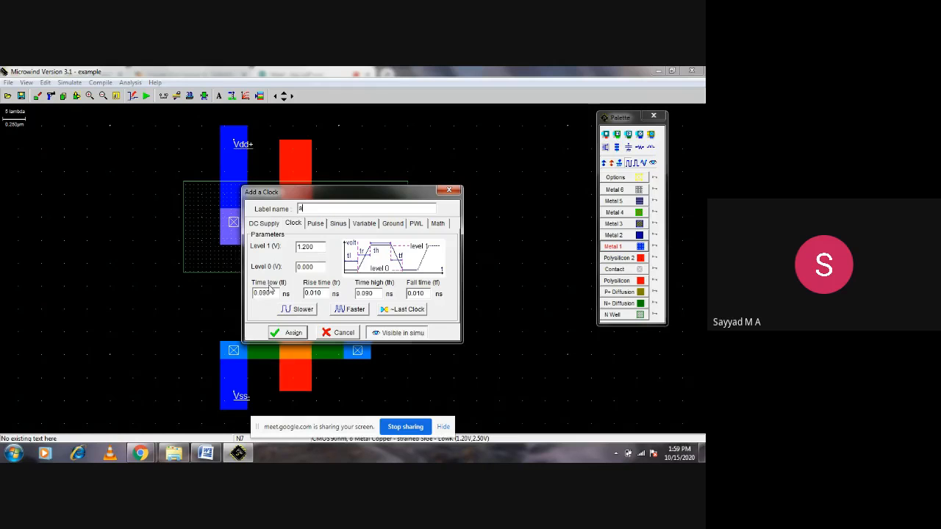
click(301, 312)
click(301, 311)
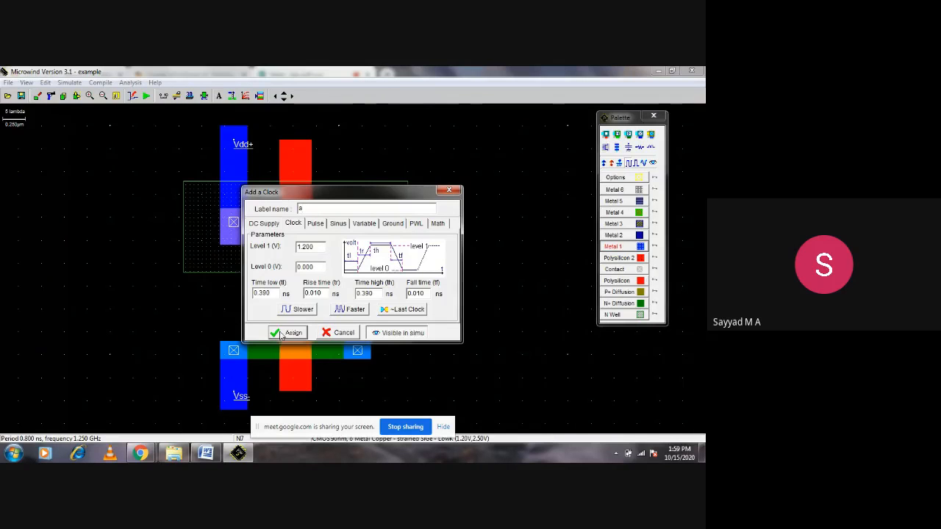
click(280, 334)
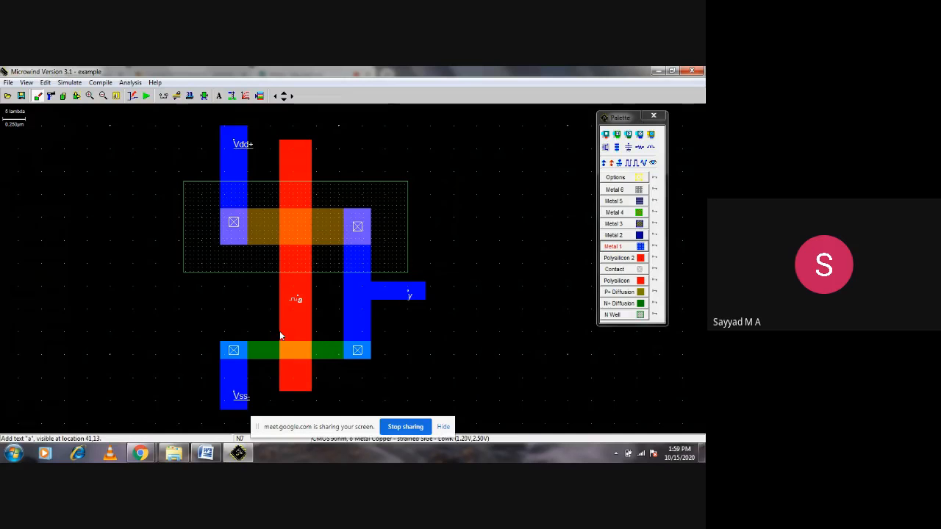
Start and cancel a simulation of the layout, and add a Vdd supply at the N well's upper-left corner.
click(147, 96)
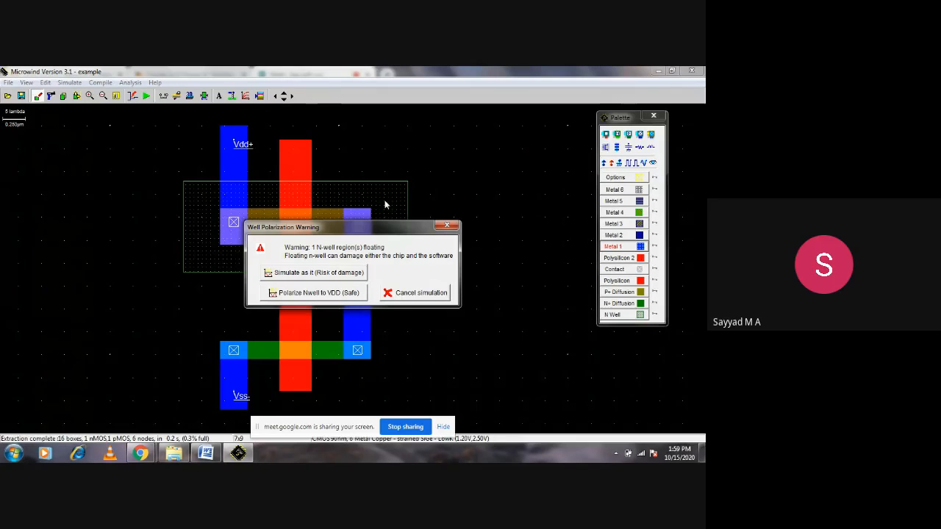
click(420, 294)
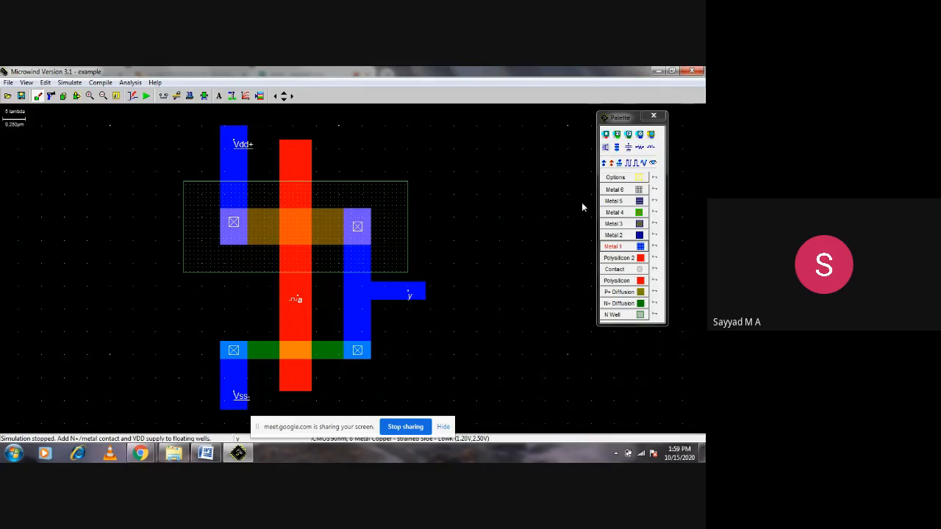
click(607, 163)
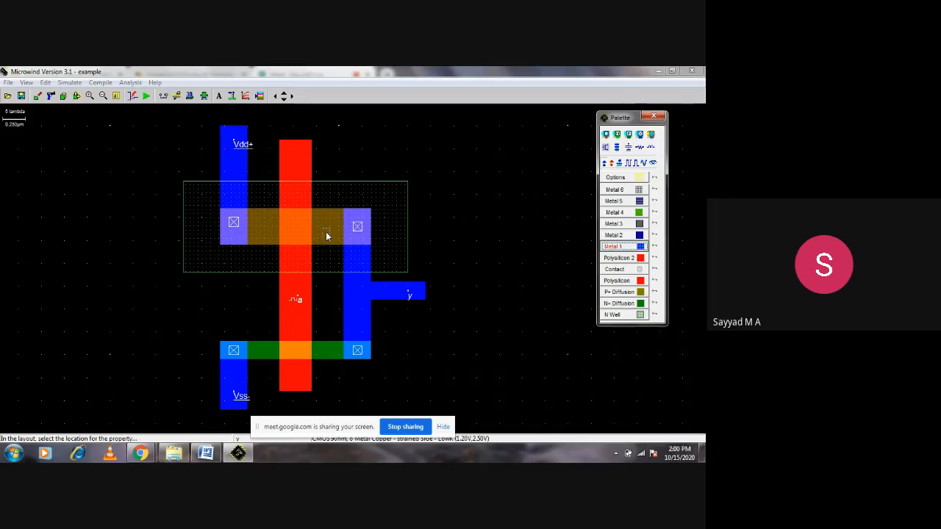
click(193, 197)
key(Return)
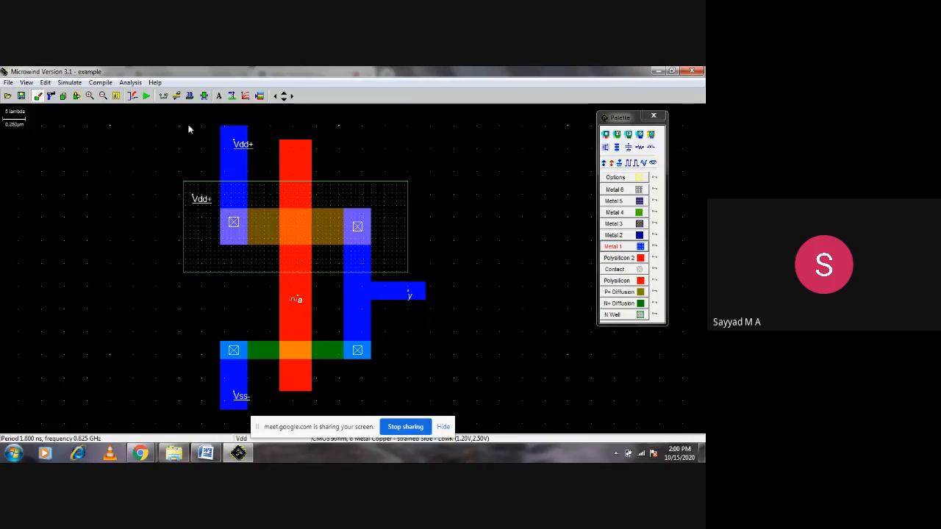
Run the analog simulation and view the waveforms of input a and output y without a load.
click(147, 96)
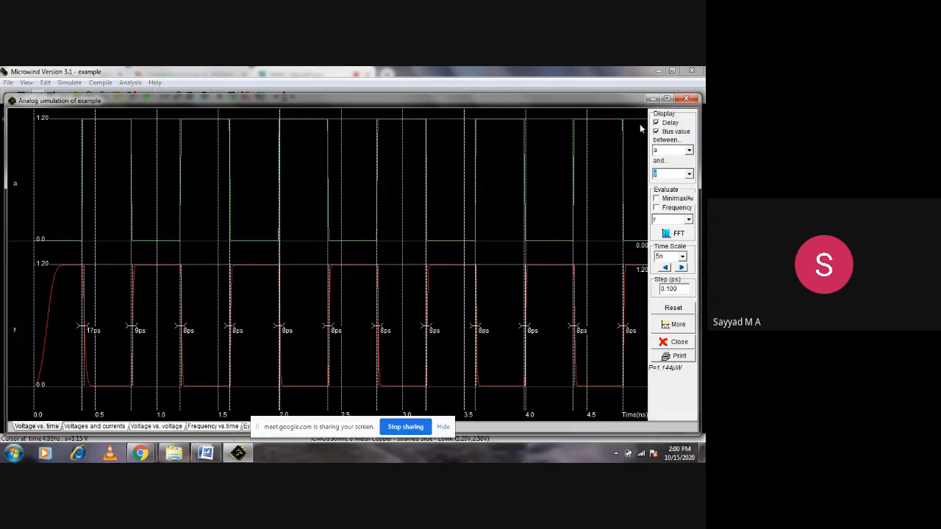
click(686, 99)
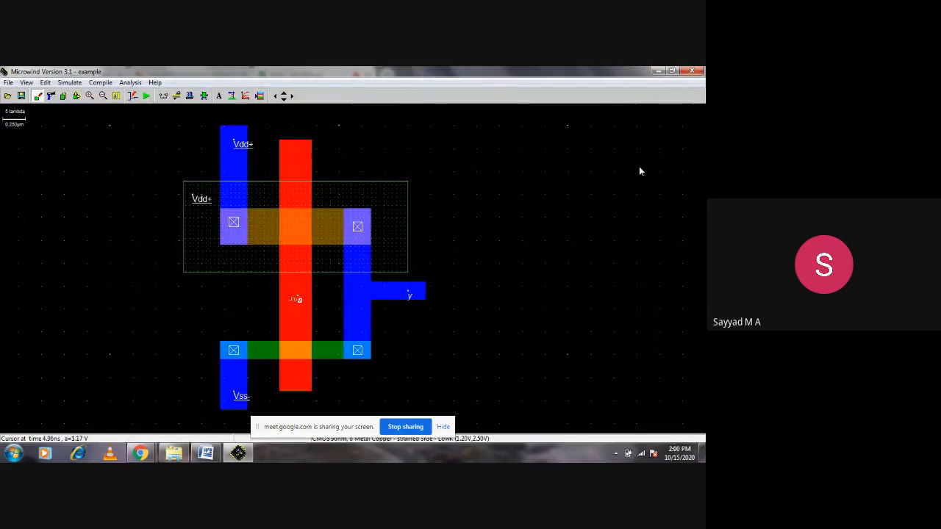
Add a 0.01 pF capacitor to ground on the output branch y and view the simulated waveforms.
click(260, 96)
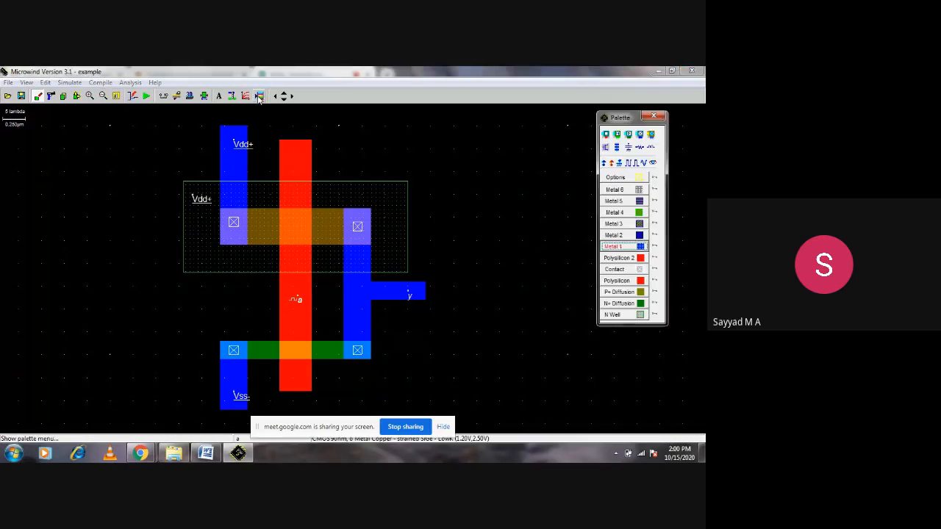
click(629, 149)
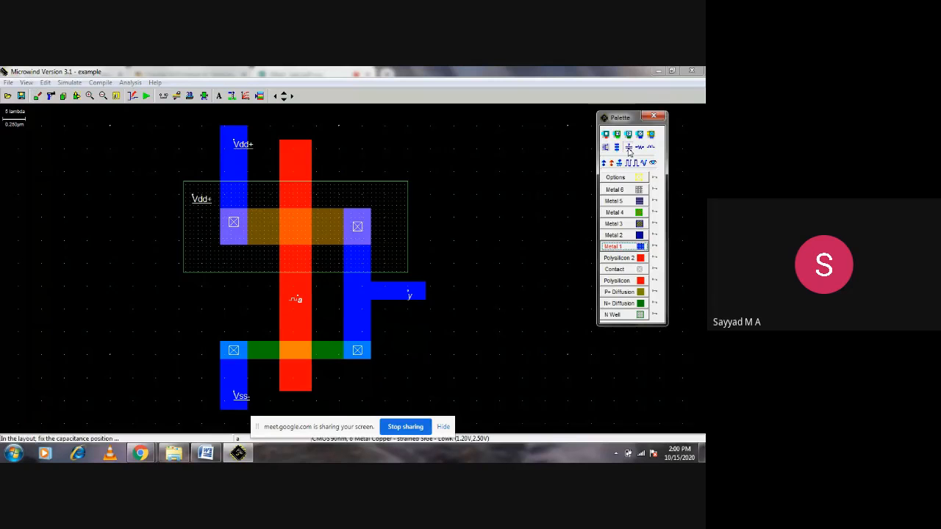
click(393, 297)
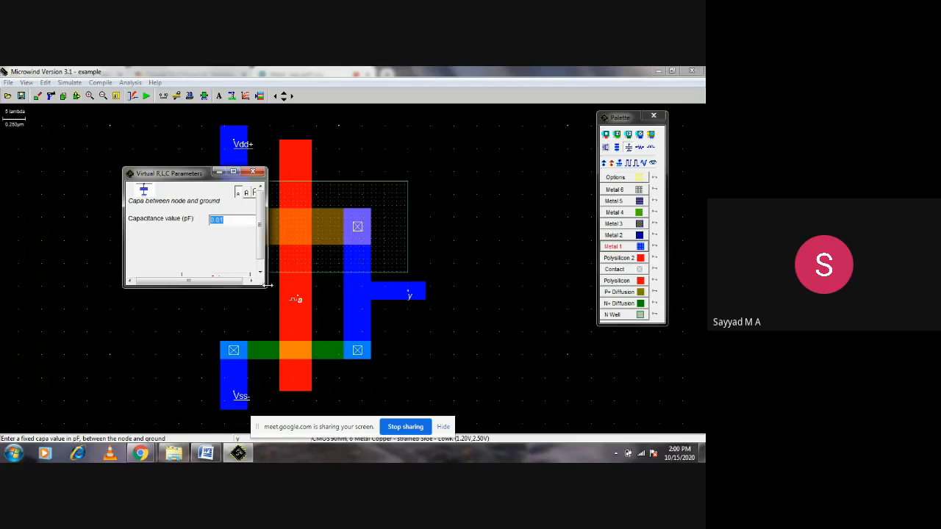
drag(268, 287, 295, 300)
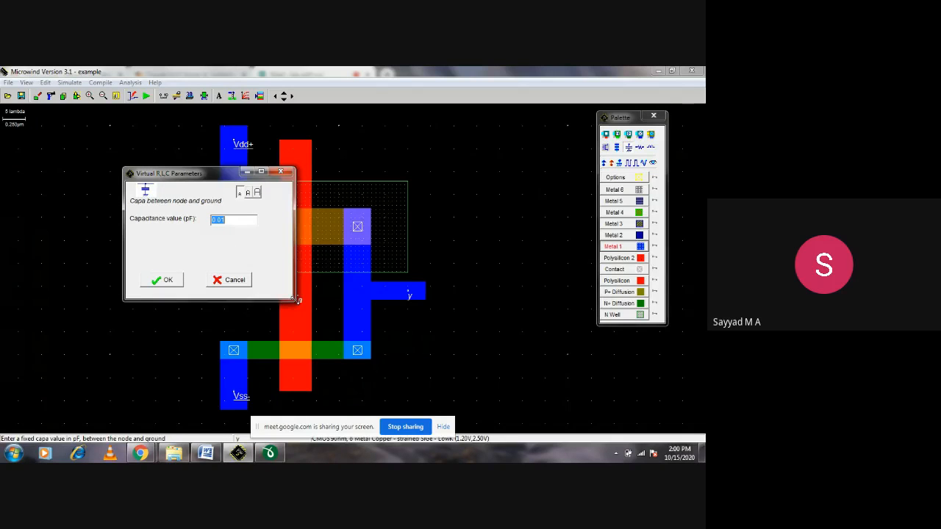
click(165, 284)
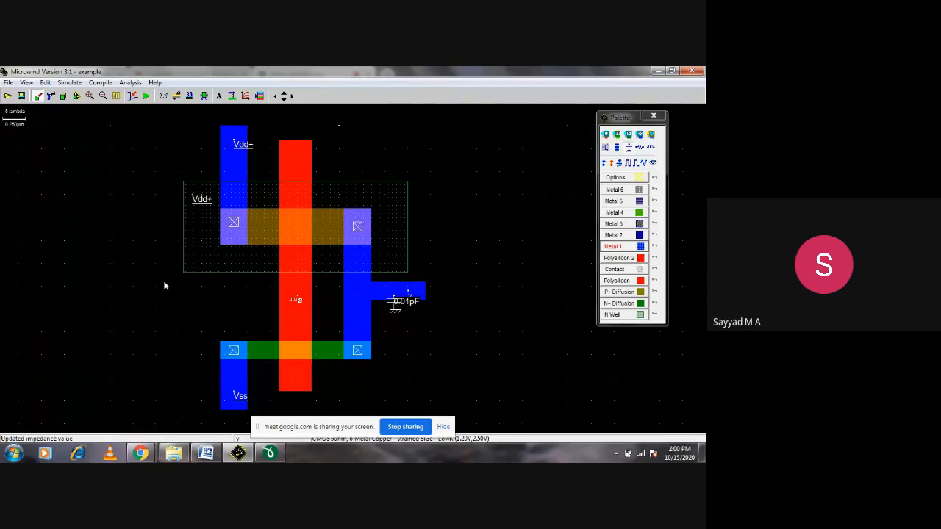
click(146, 97)
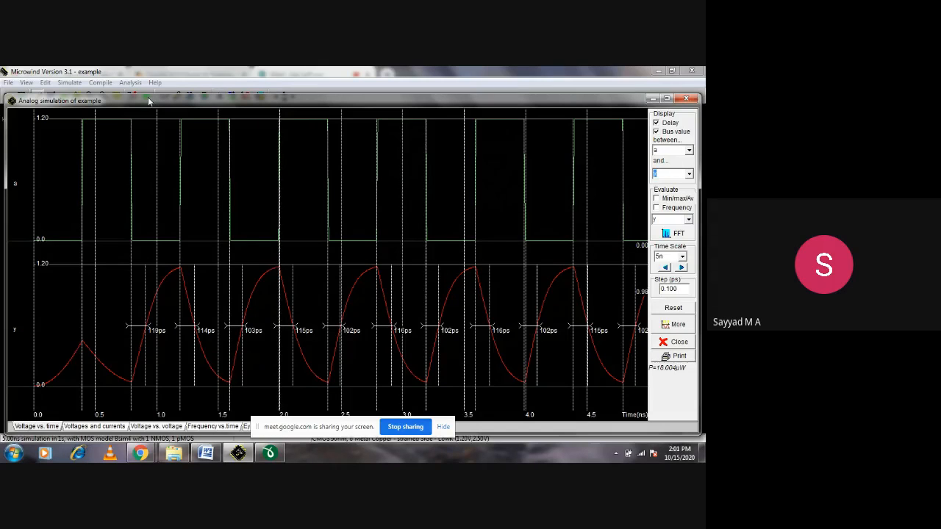
click(686, 98)
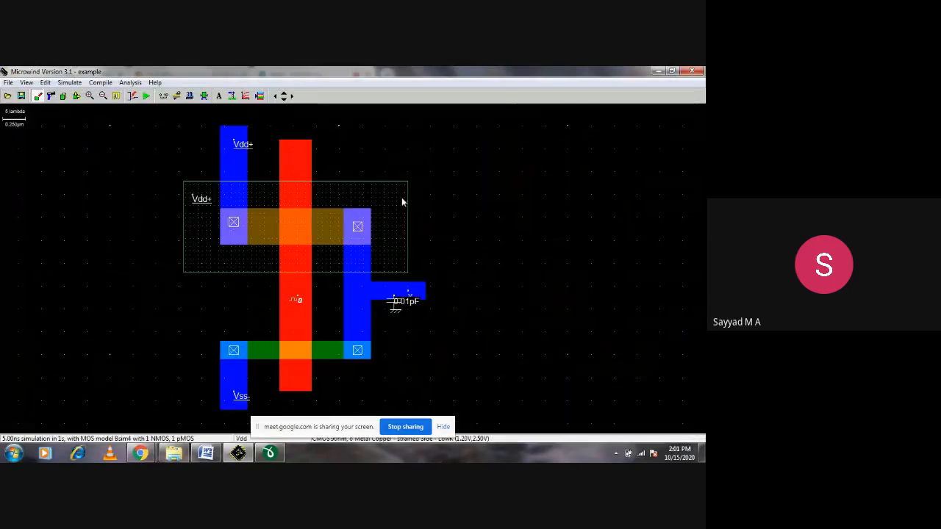
Set the output capacitor to 0.001 pF and rerun the simulation to view the waveforms.
click(395, 301)
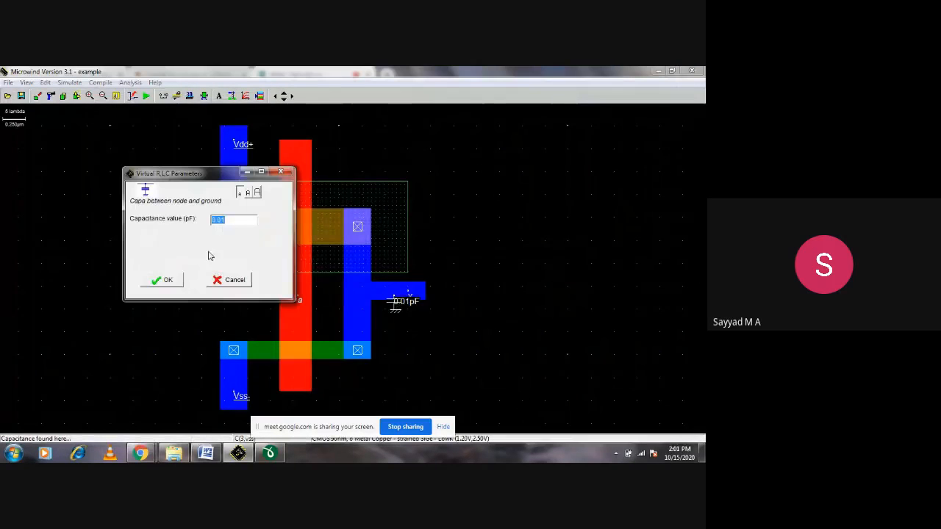
click(218, 220)
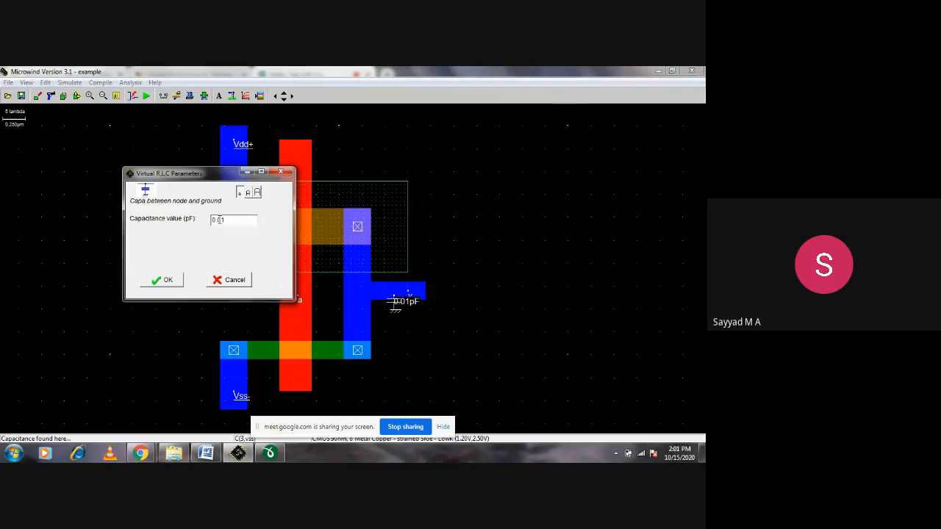
text(0)
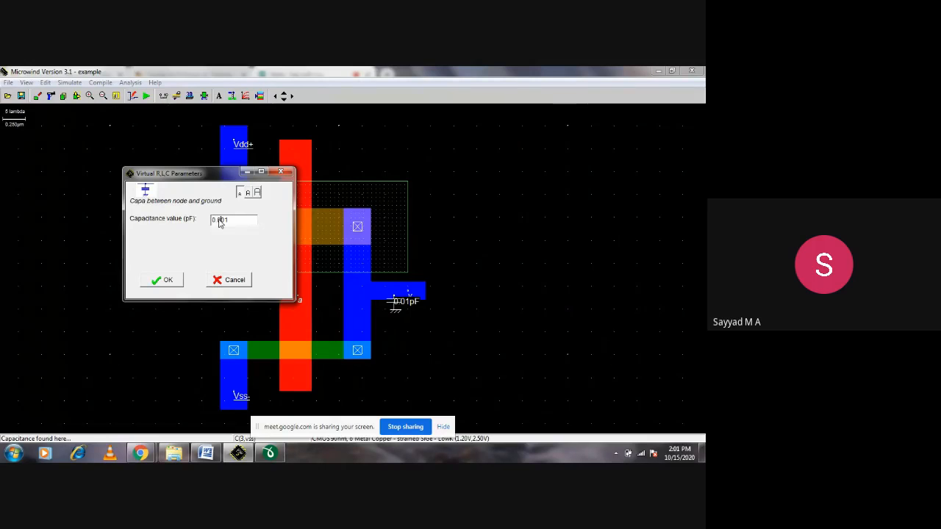
click(167, 282)
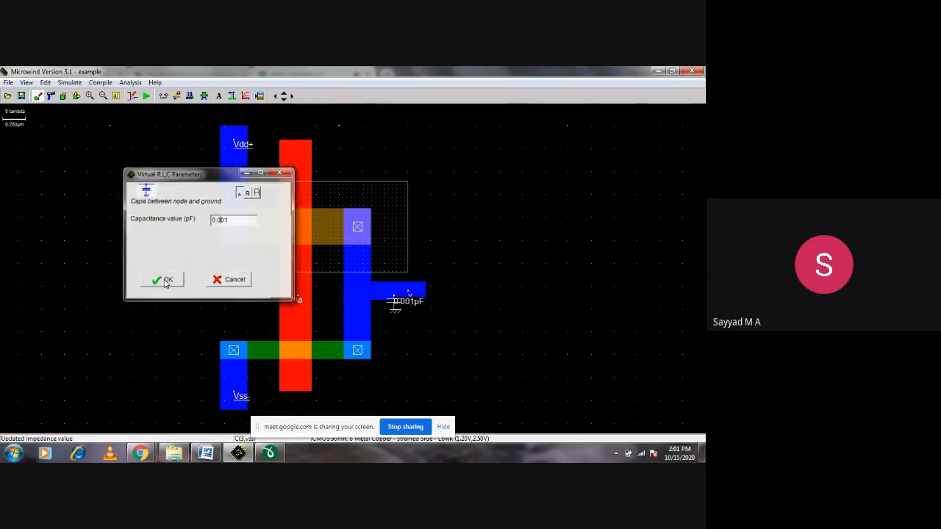
click(146, 96)
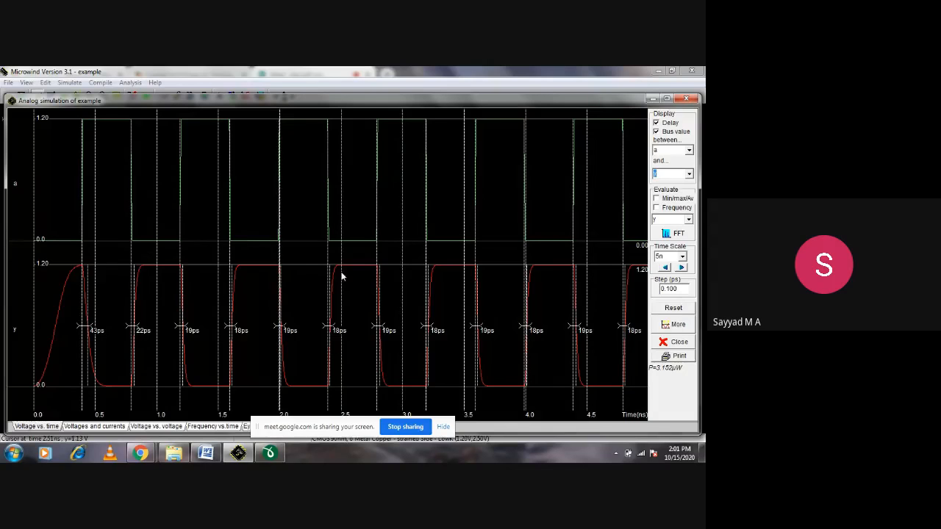
click(685, 100)
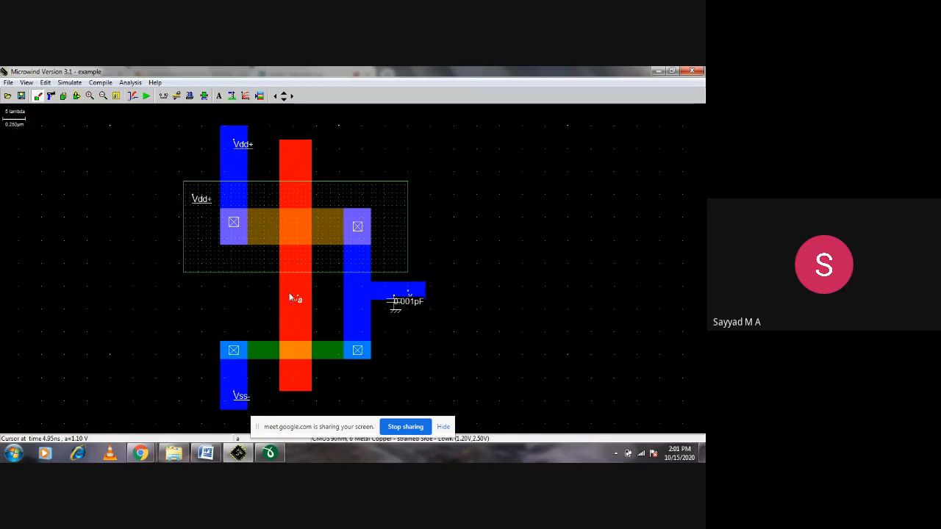
Stretch both sides of the polysilicon gate strip inward to narrow it to 4 lambda (0.200 µm).
click(76, 96)
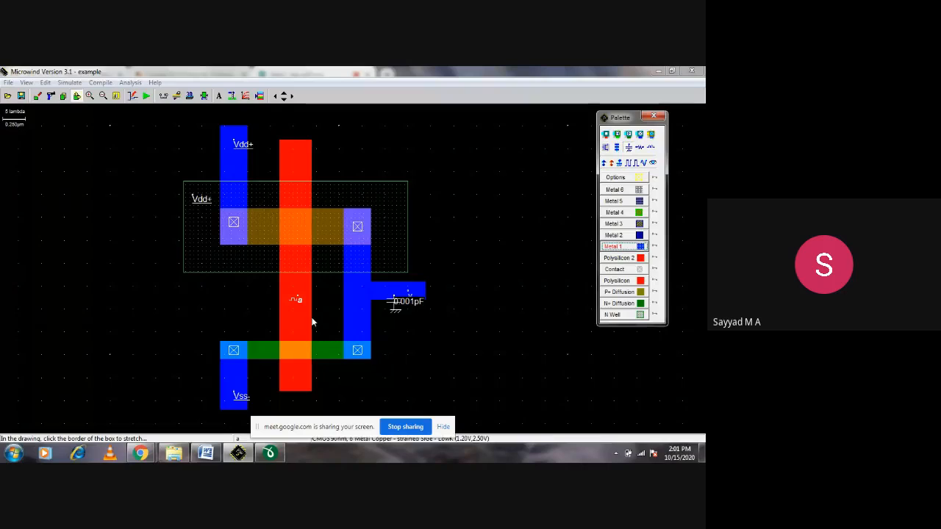
click(312, 321)
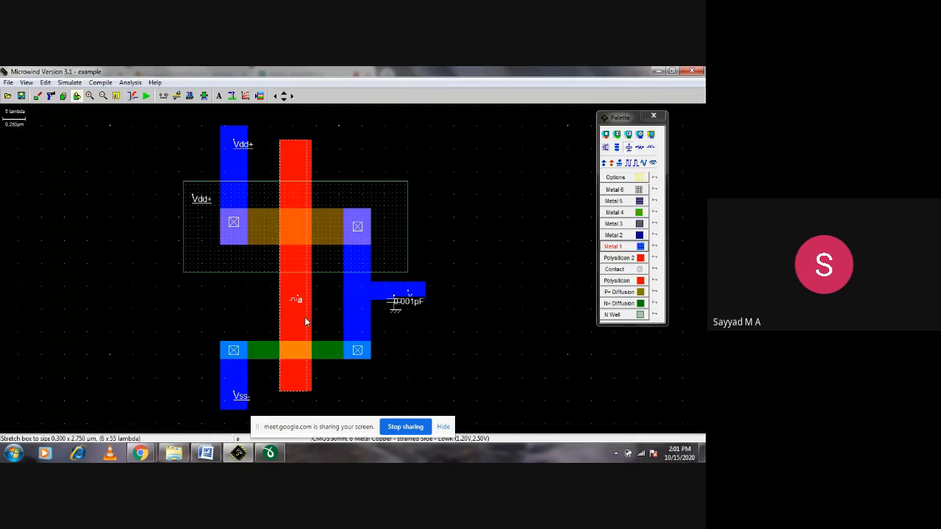
click(306, 321)
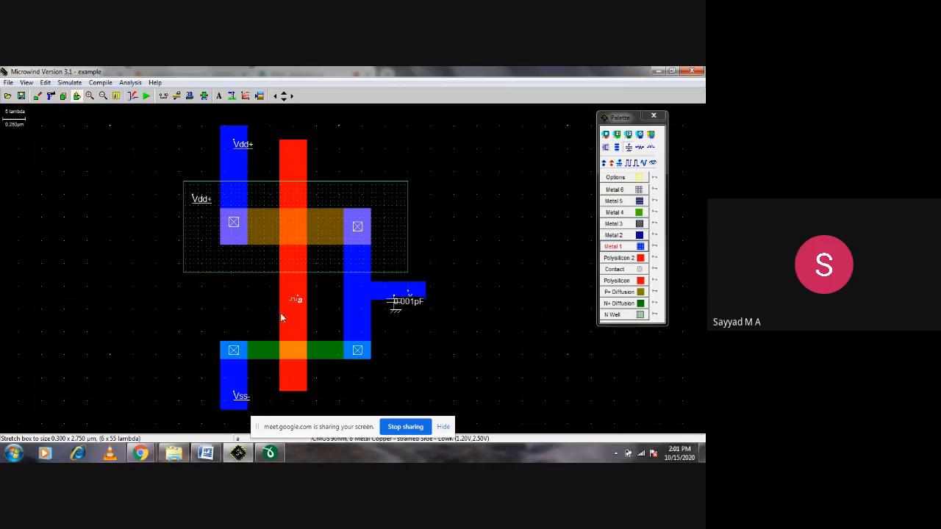
click(279, 317)
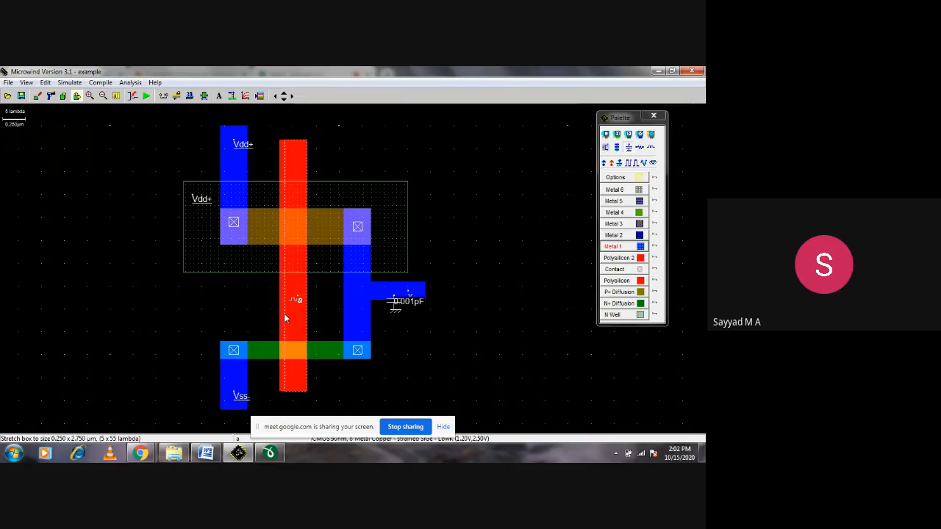
click(285, 317)
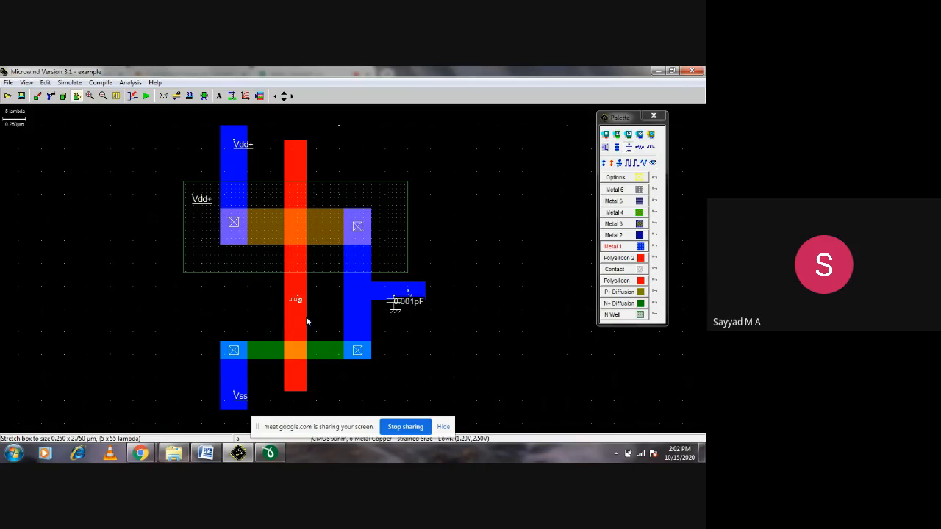
click(306, 317)
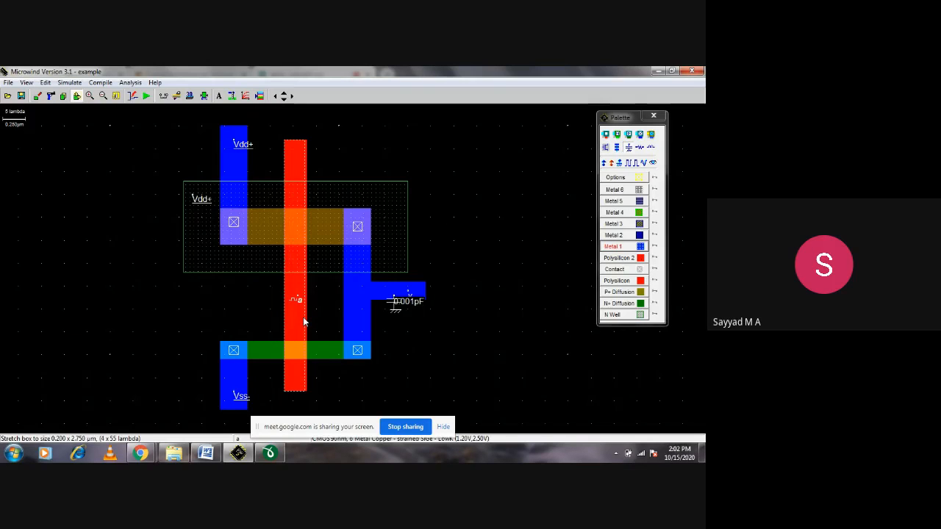
click(304, 322)
Inspect the electrical properties of the polysilicon input node a.
double_click(285, 322)
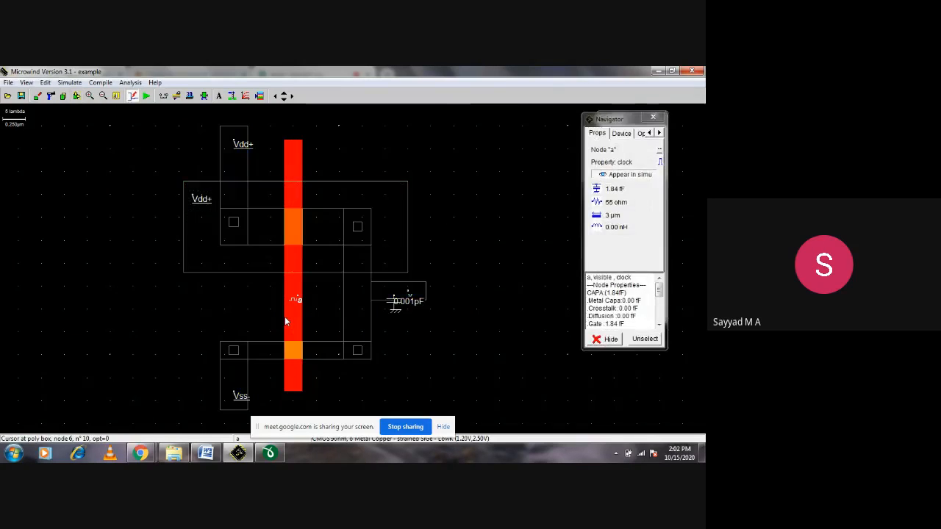
click(273, 309)
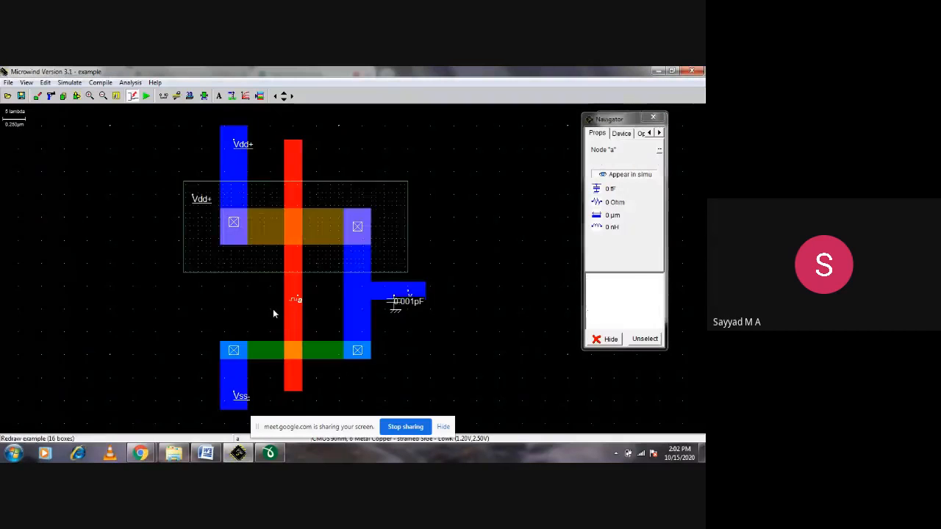
click(284, 314)
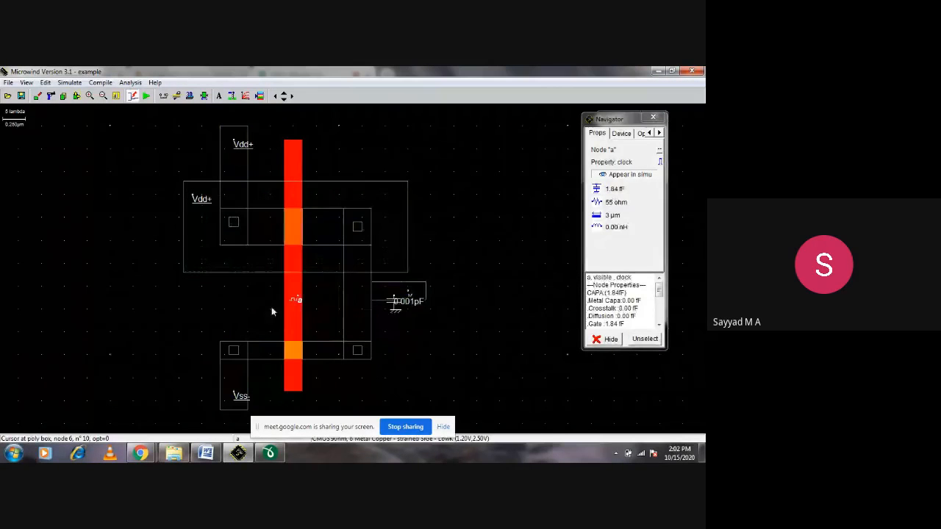
click(269, 311)
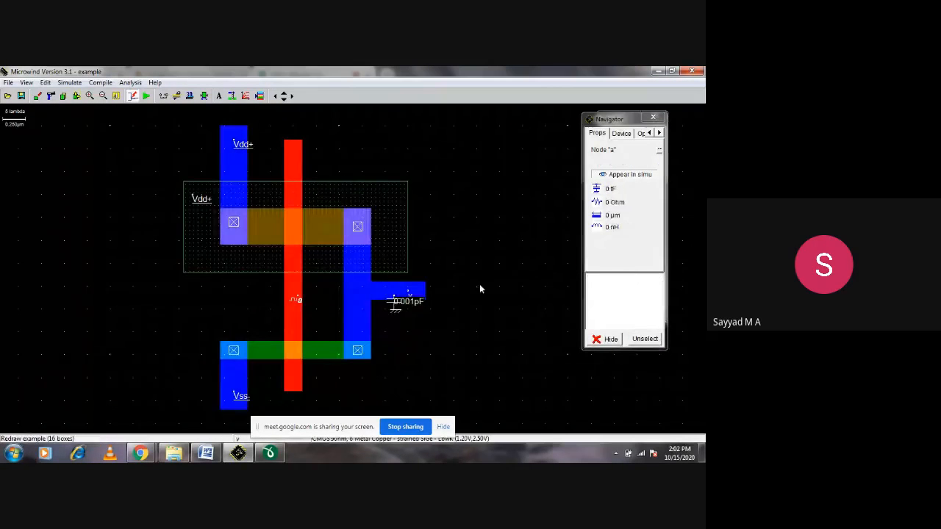
click(656, 120)
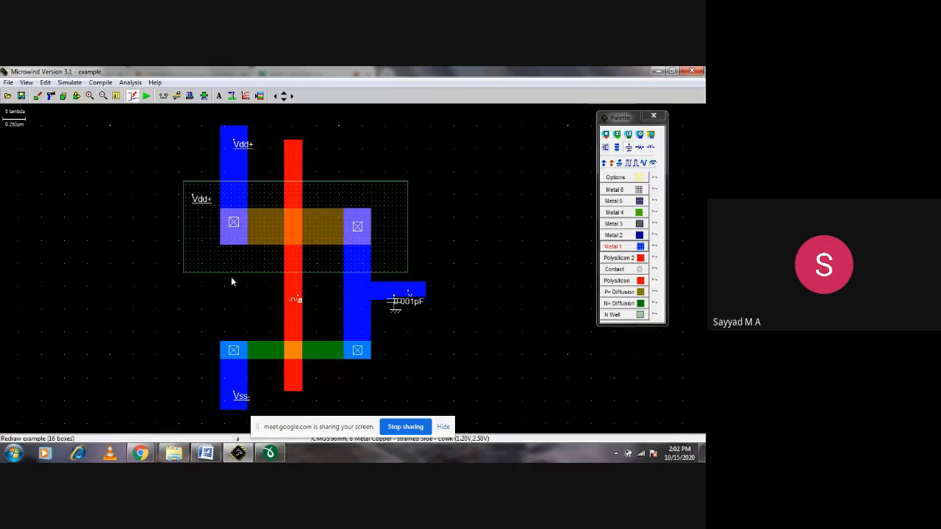
Run the analog simulation with the narrowed gate and examine the delays between input a and output y.
click(144, 96)
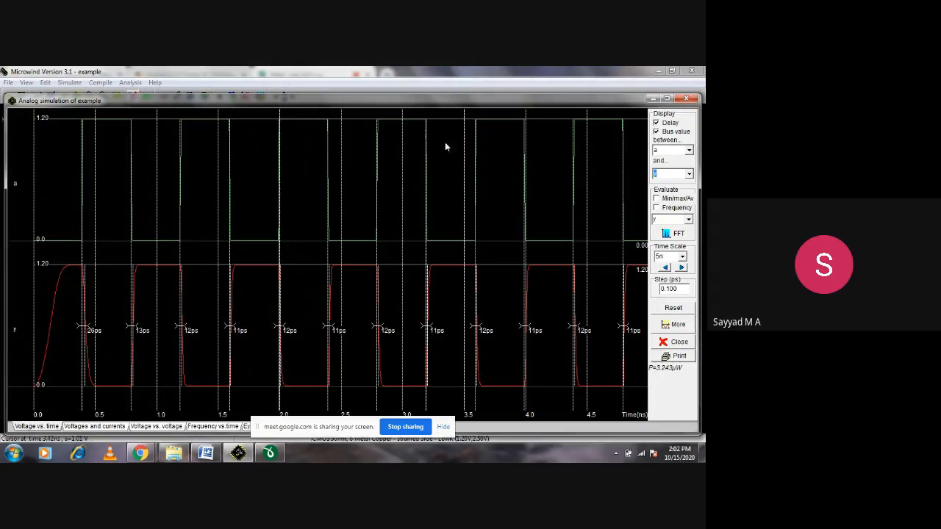
click(686, 99)
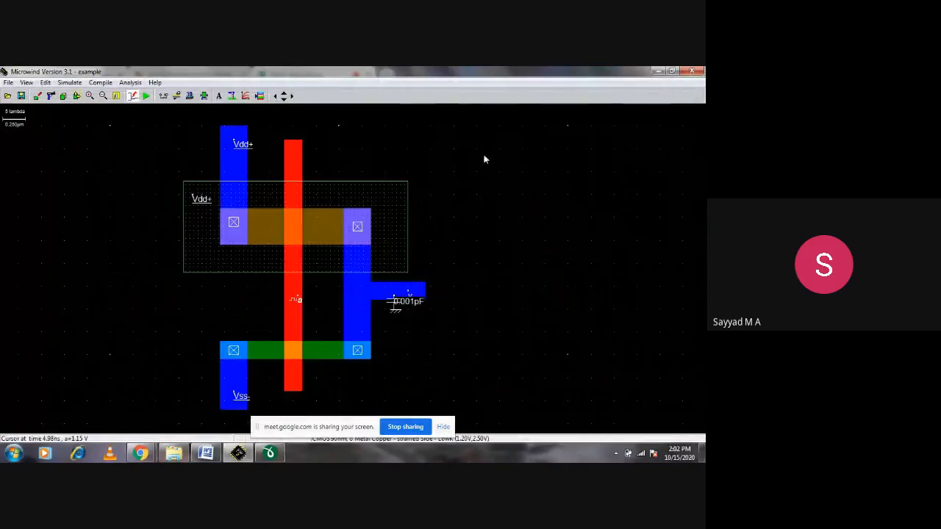
Try to open the 0.001 pF capacitor on output y for editing.
click(396, 303)
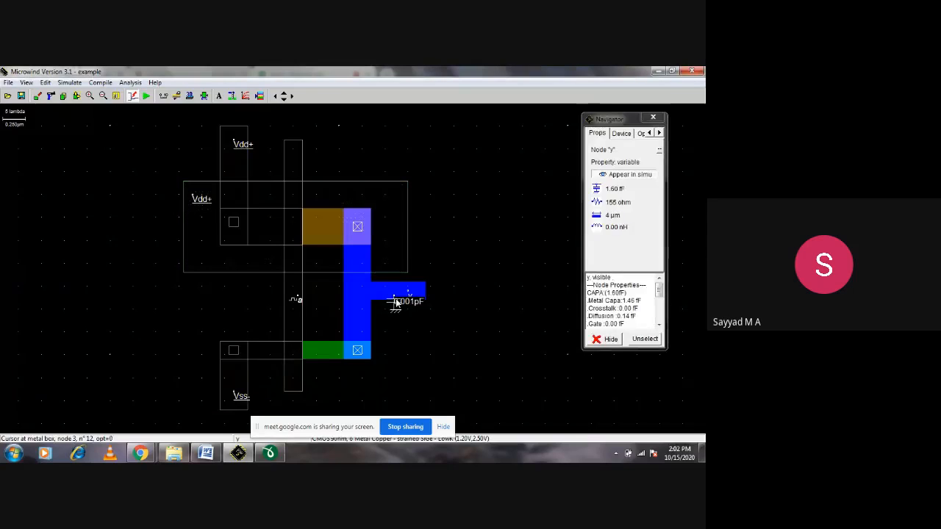
click(656, 118)
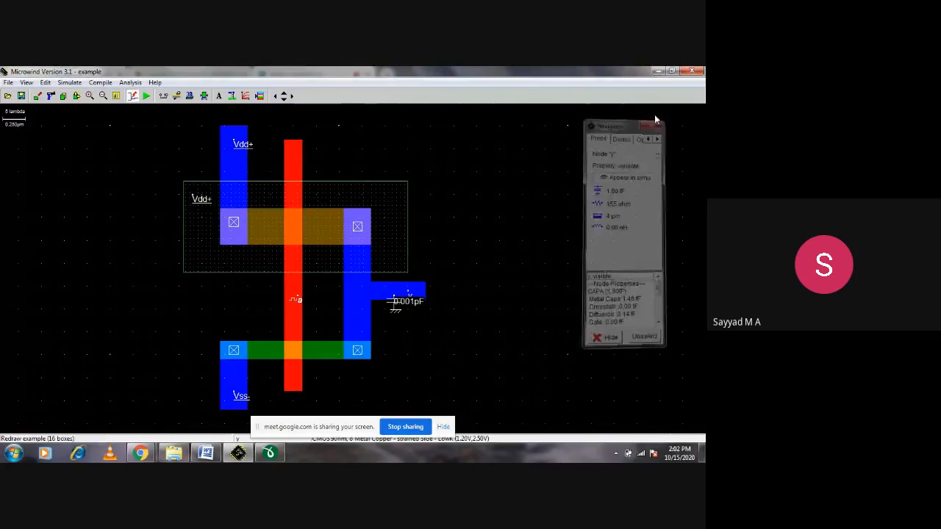
click(396, 303)
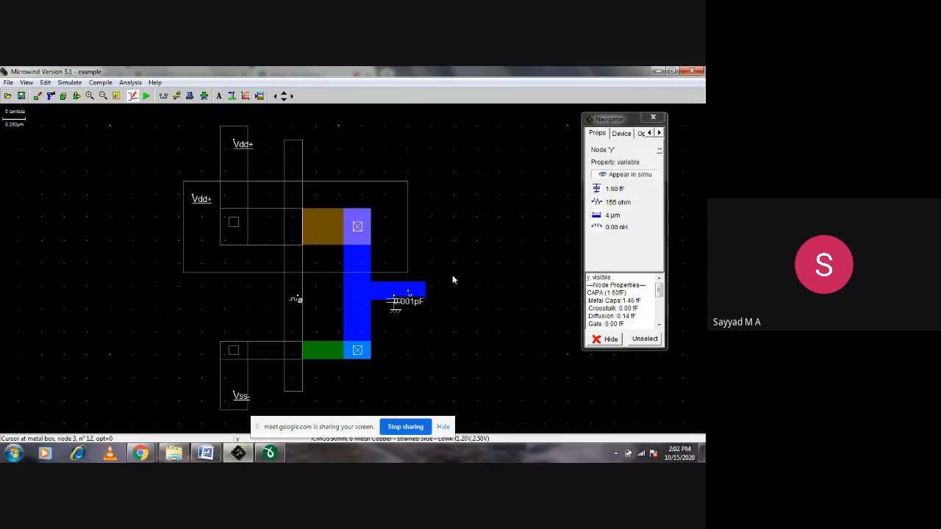
click(657, 118)
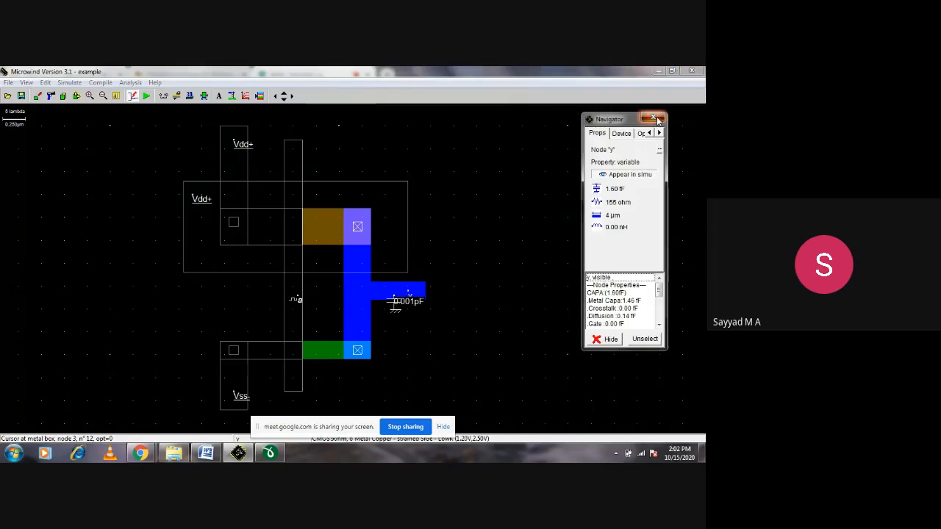
click(658, 119)
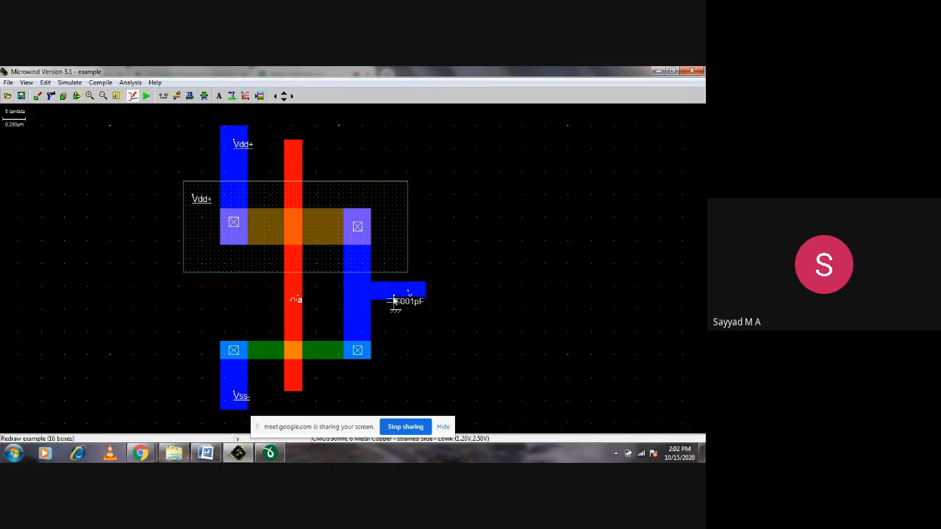
click(395, 303)
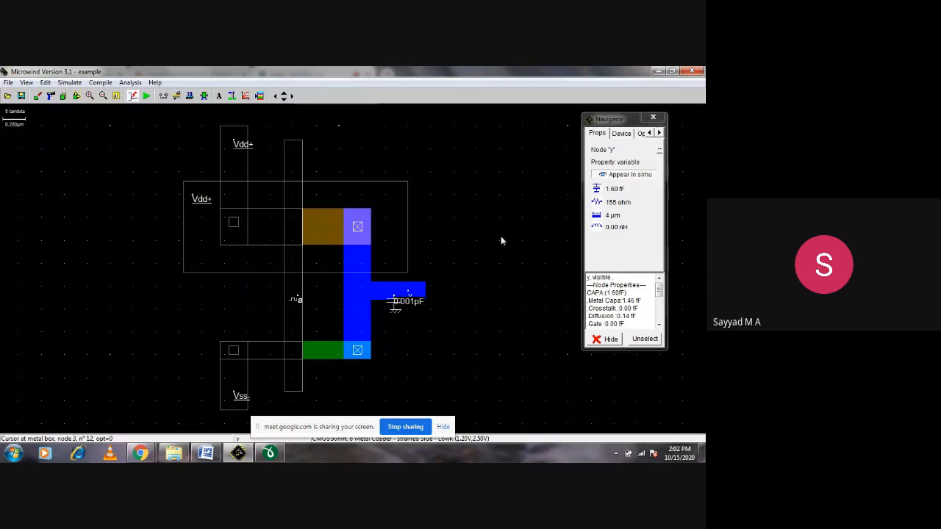
click(658, 122)
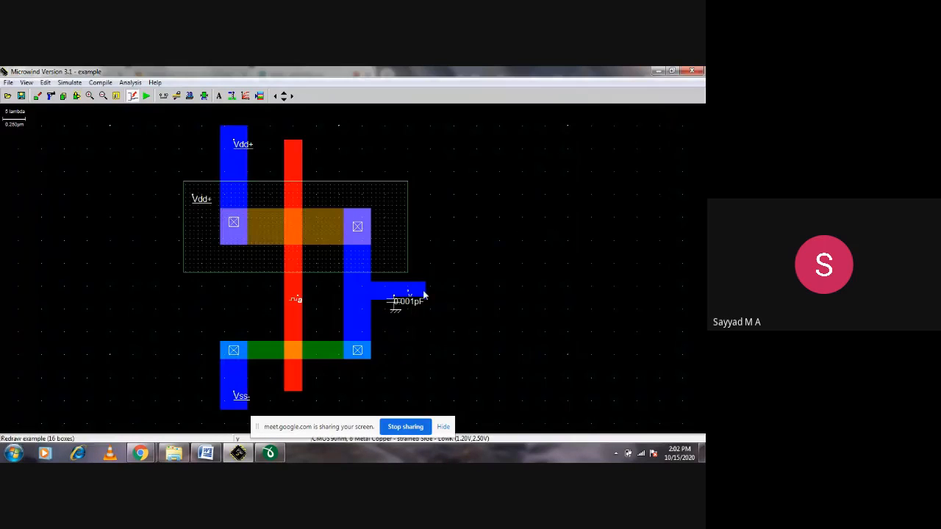
click(419, 304)
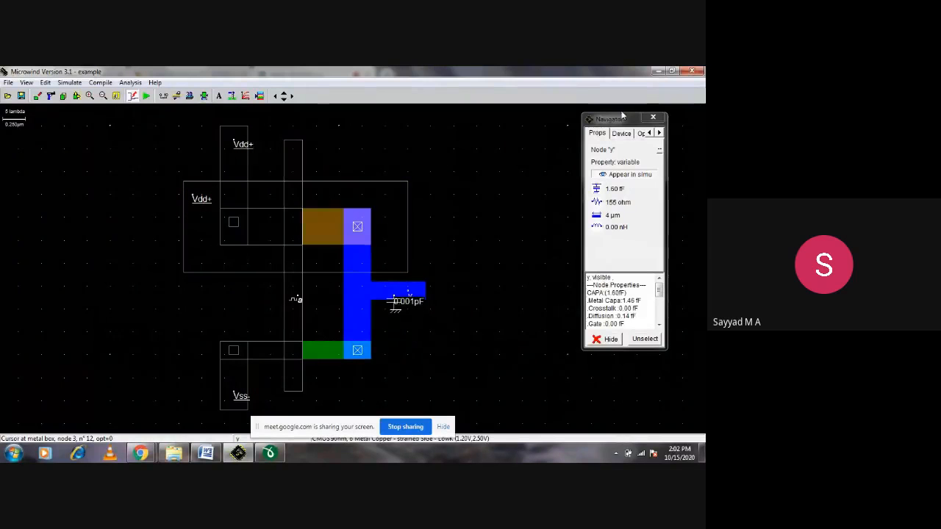
click(653, 117)
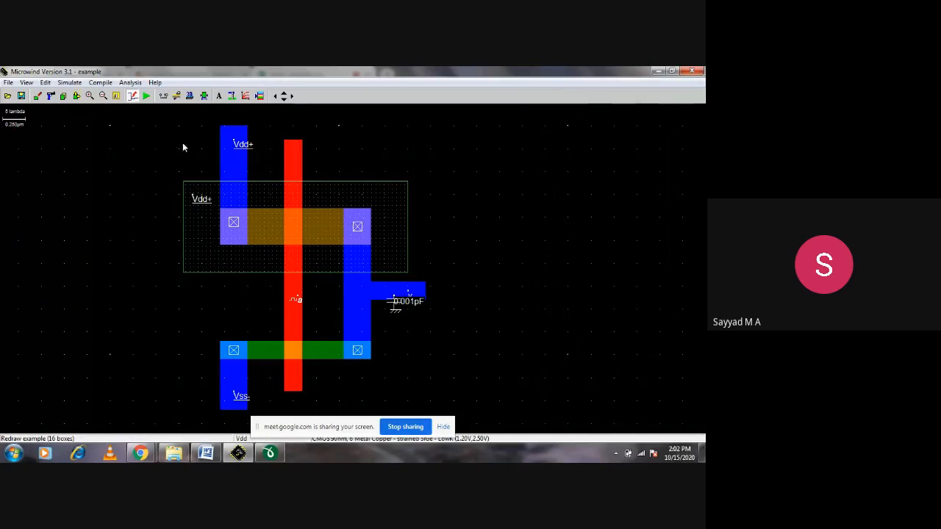
Replace the 0.001 pF capacitor on output y with a 0.01 pF capacitor to ground on the output metal.
click(51, 95)
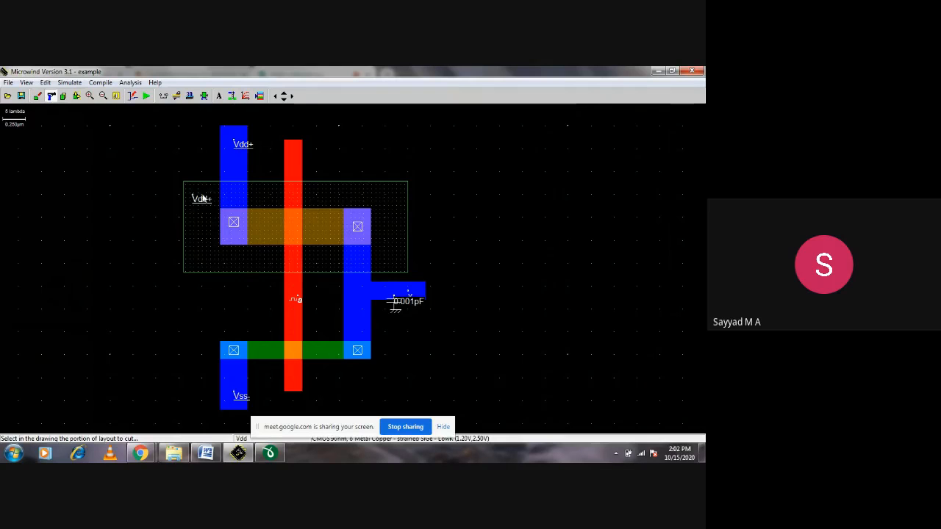
click(395, 302)
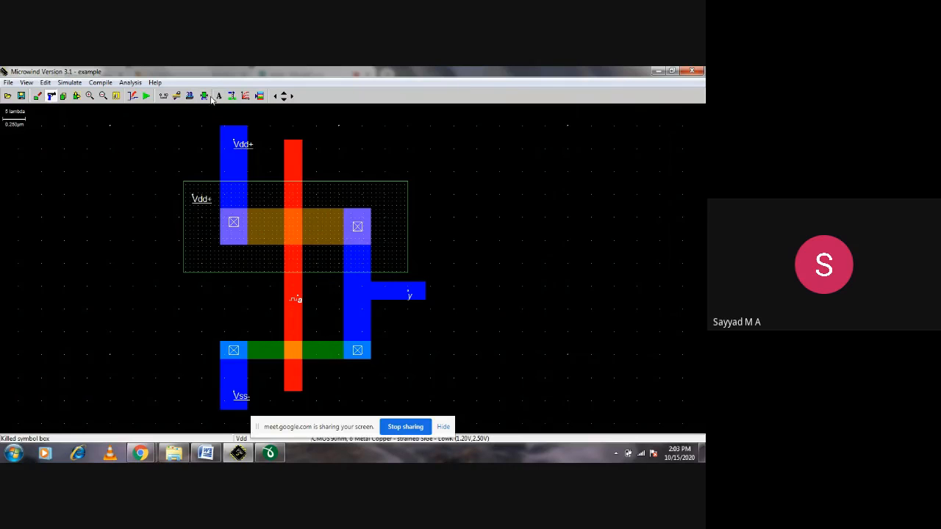
click(259, 96)
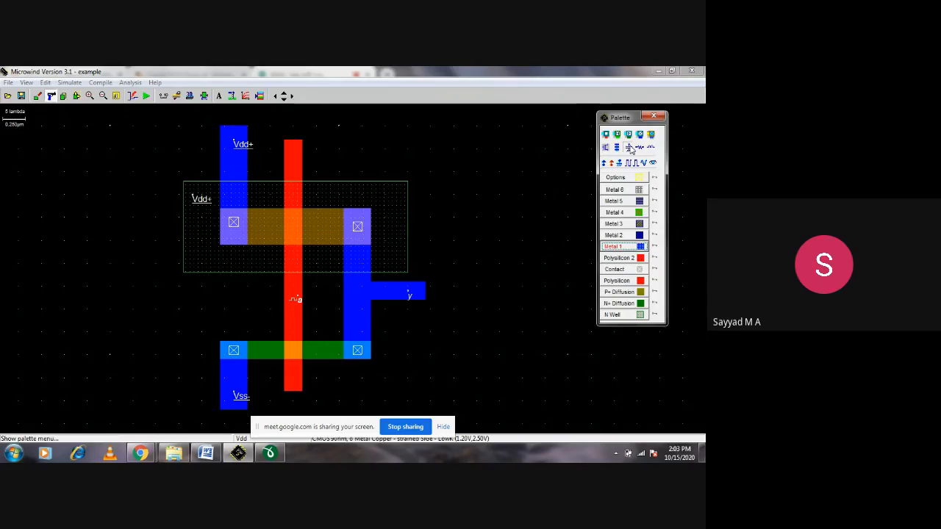
click(628, 147)
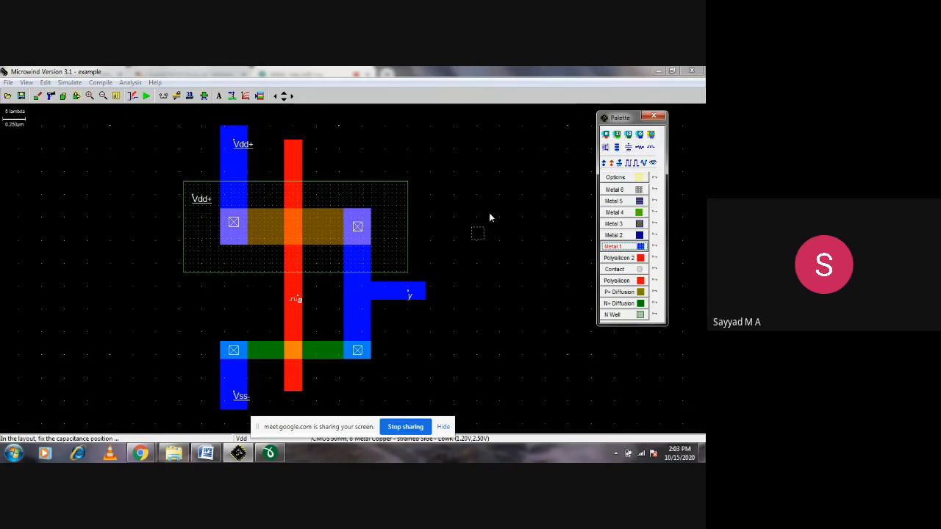
click(367, 297)
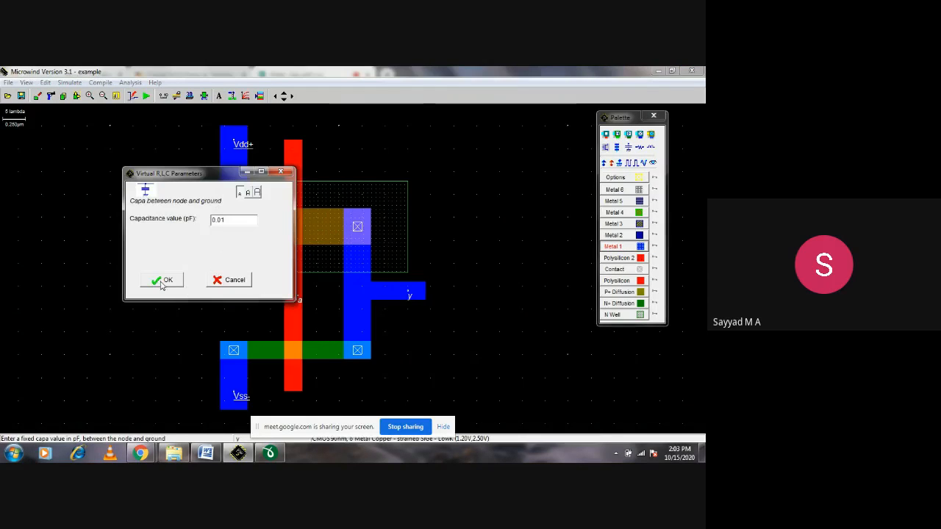
click(162, 281)
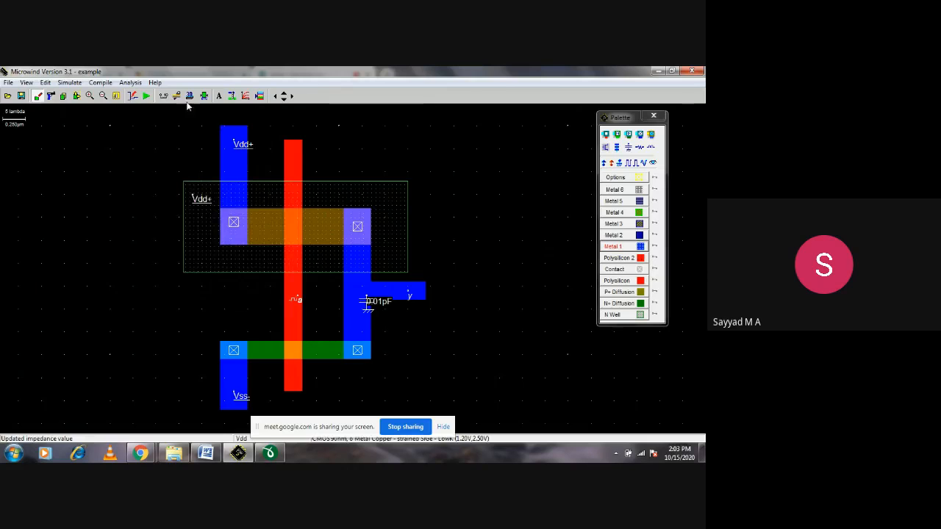
Rerun the analog simulation with the 0.01 pF load and examine the waveforms of a and y.
click(145, 98)
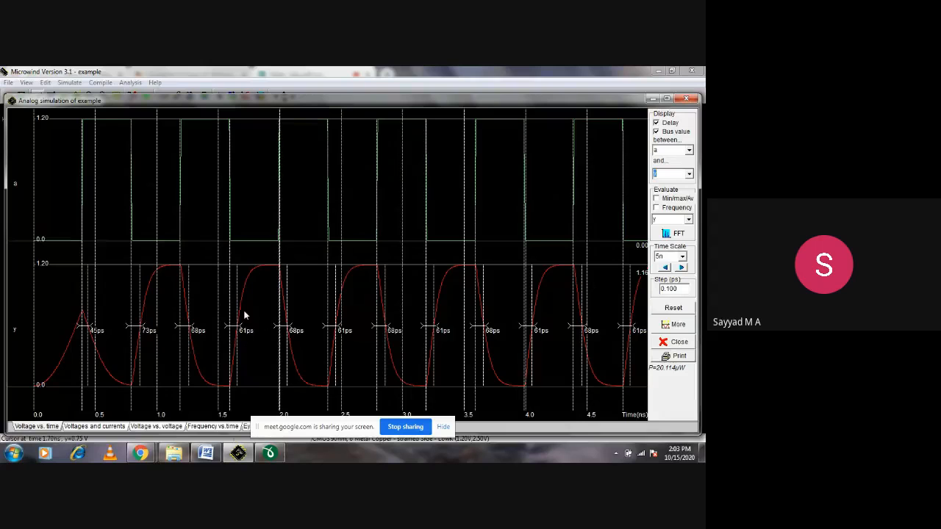
click(689, 101)
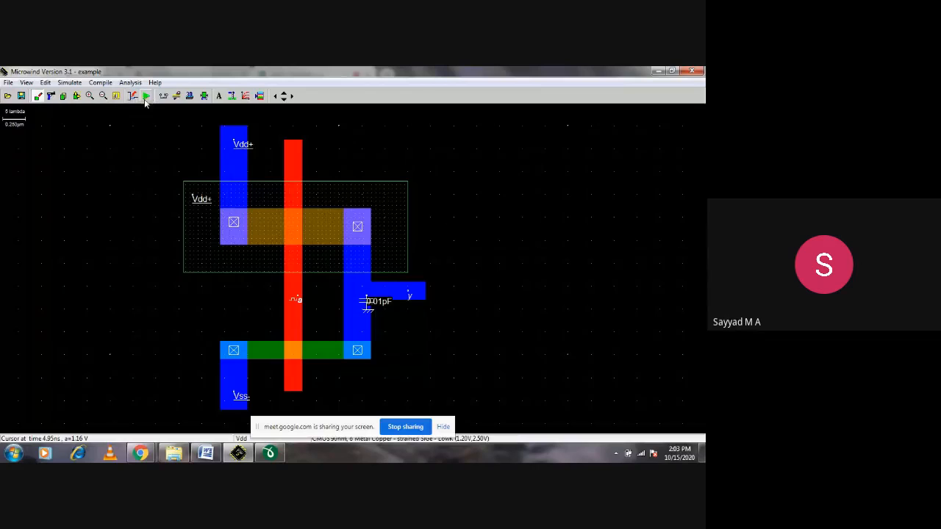
Narrow the polysilicon gate strip further to 3 lambda (0.150 µm).
click(76, 97)
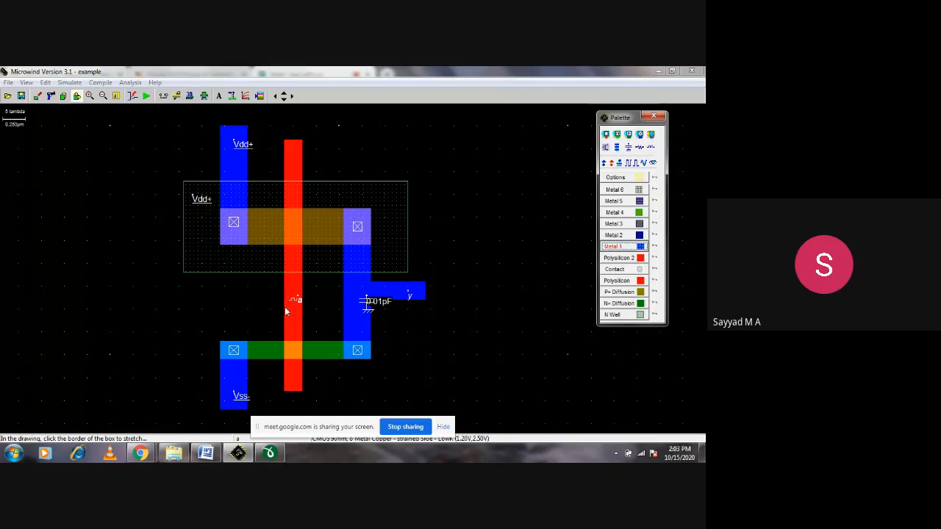
click(286, 311)
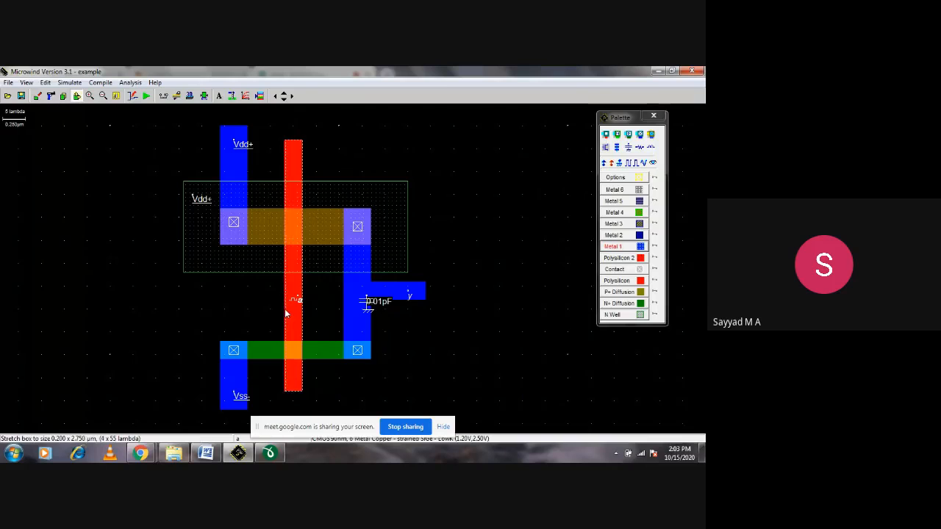
drag(285, 312, 289, 315)
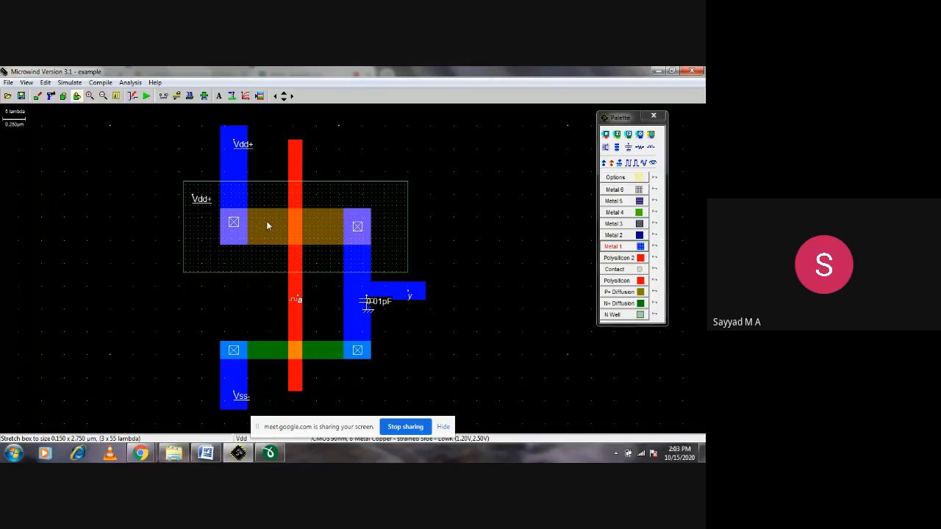
Stretch the N well to 49 x 24 lambda and the P+ diffusion section on the Vdd side to 14 x 11 lambda.
drag(262, 209, 272, 177)
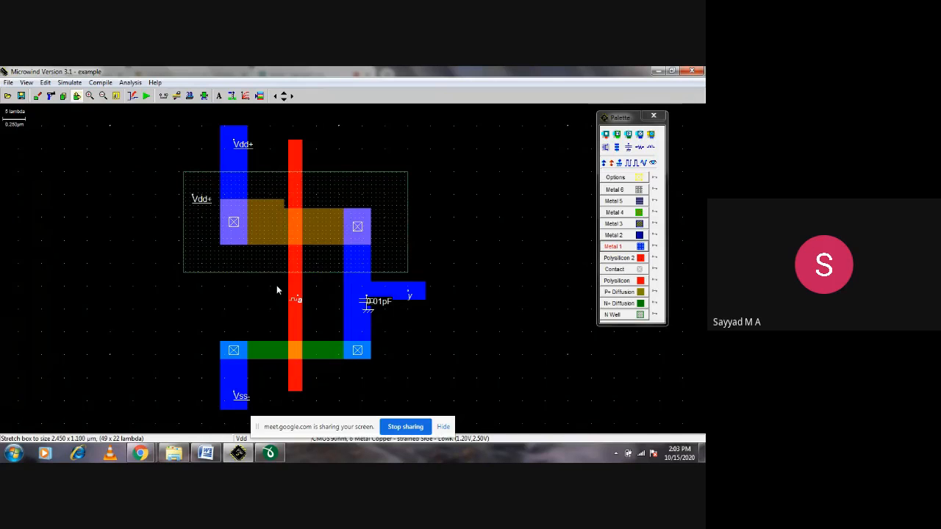
drag(275, 278, 275, 282)
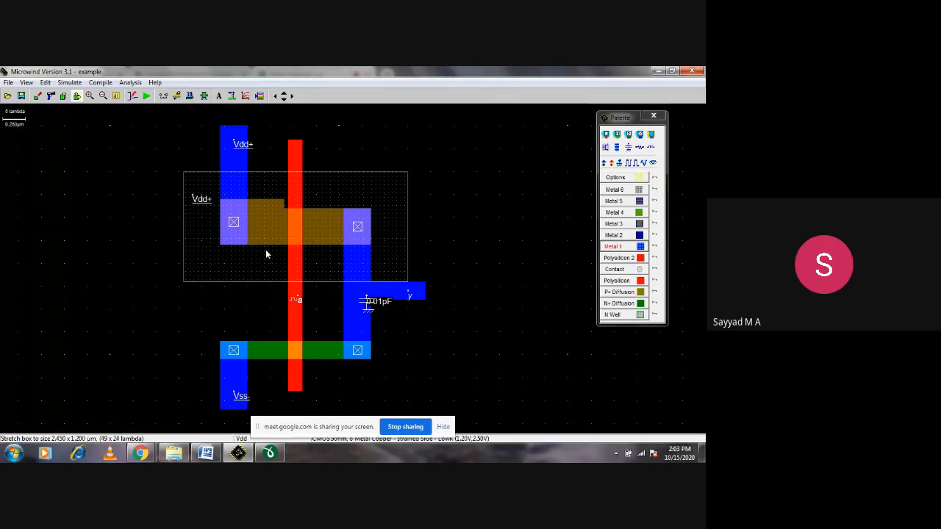
drag(265, 245, 266, 250)
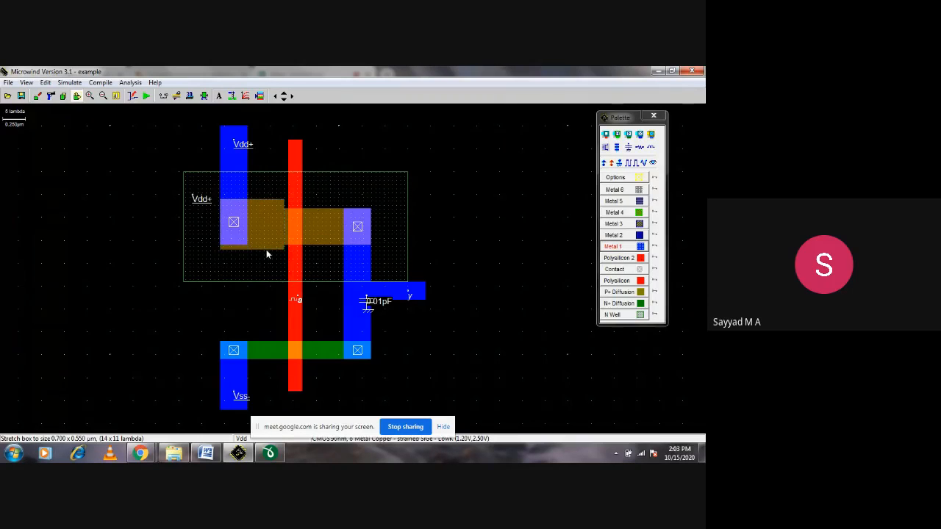
Widen the P+ diffusion sections under the gate and on the output side to 11 lambda, and rerun the analog simulation.
click(293, 212)
drag(293, 212, 293, 203)
drag(297, 244, 297, 249)
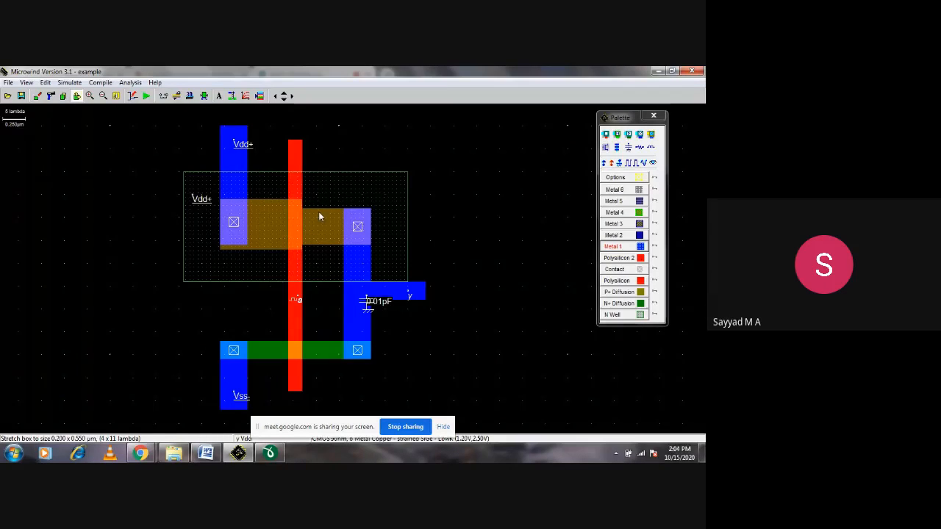
drag(319, 207, 319, 199)
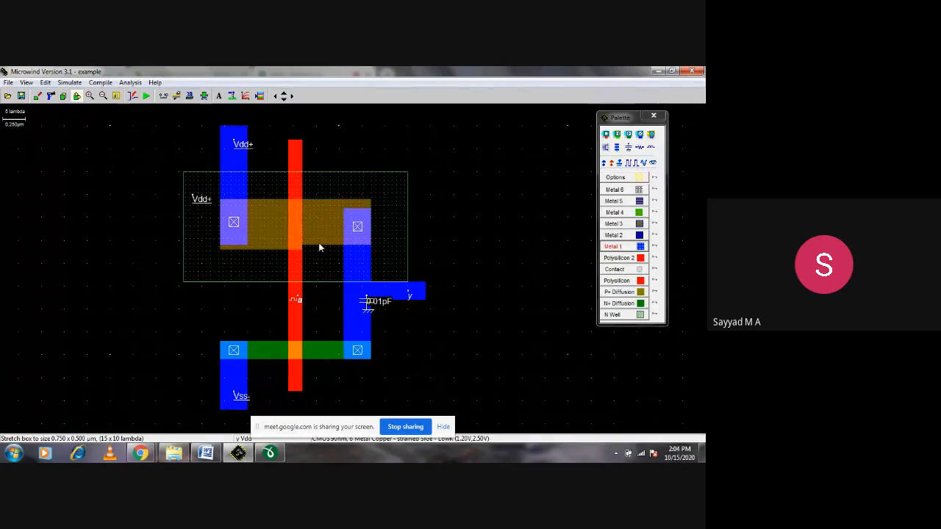
drag(321, 246, 320, 253)
click(147, 97)
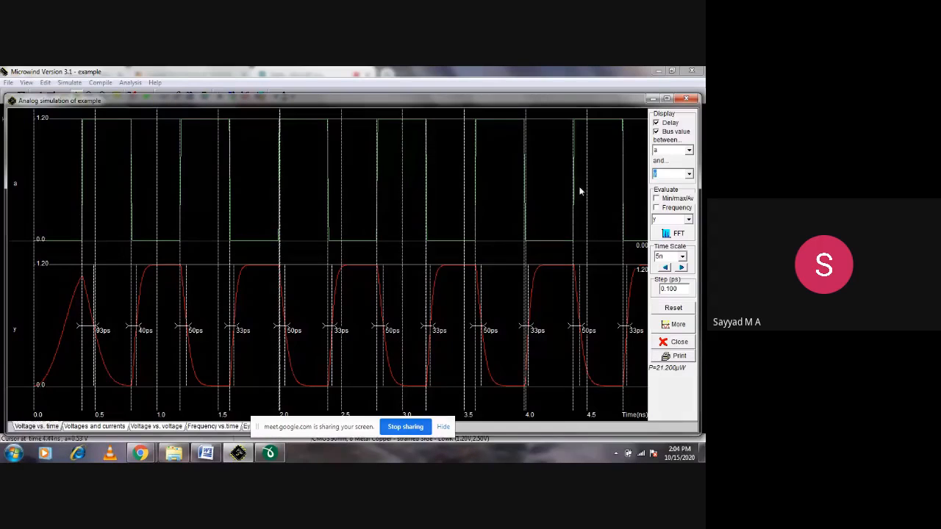
click(689, 99)
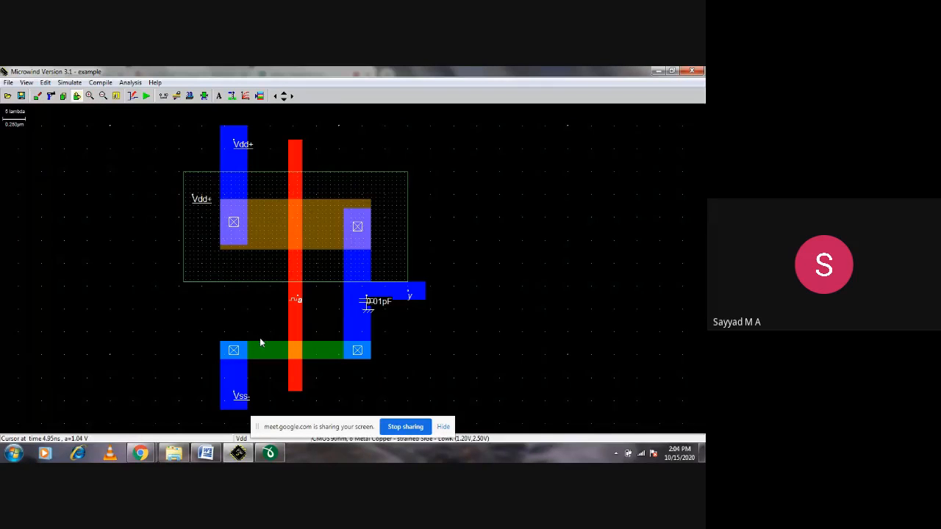
Widen all sections of the NMOS N+ diffusion to 6 lambda (0.300 µm) and rerun the analog simulation to compare delays.
drag(261, 342, 297, 364)
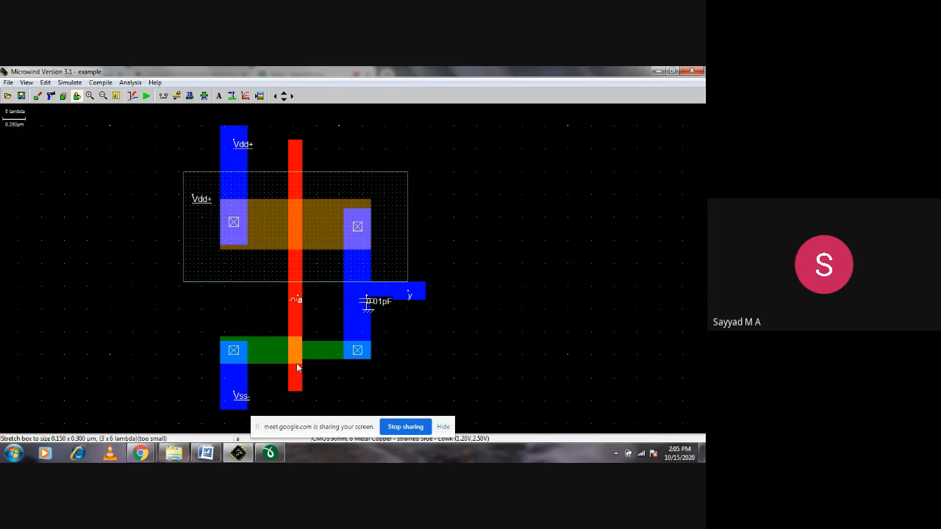
click(314, 360)
click(314, 368)
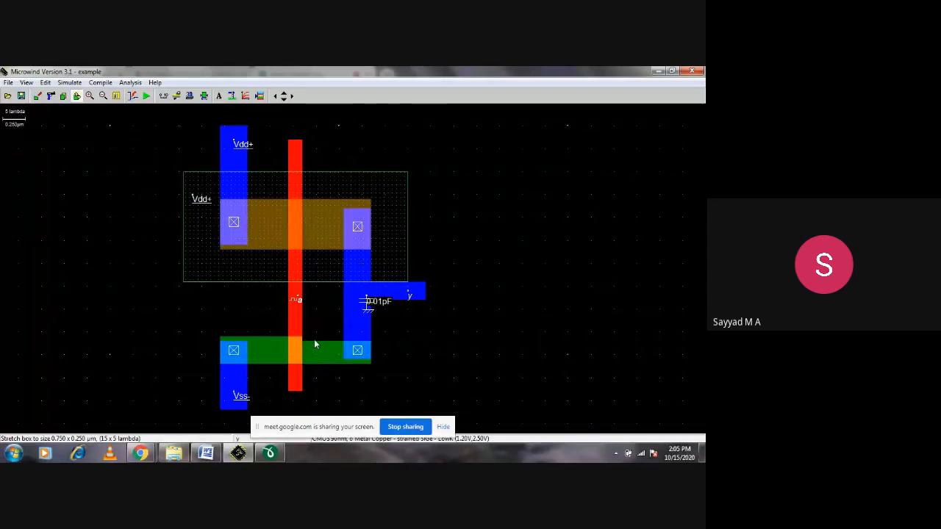
drag(315, 341, 314, 341)
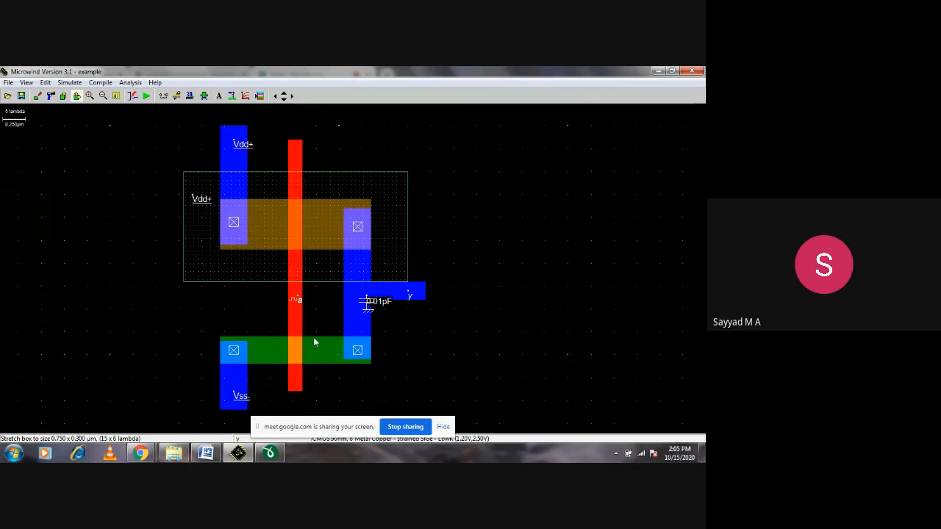
click(142, 96)
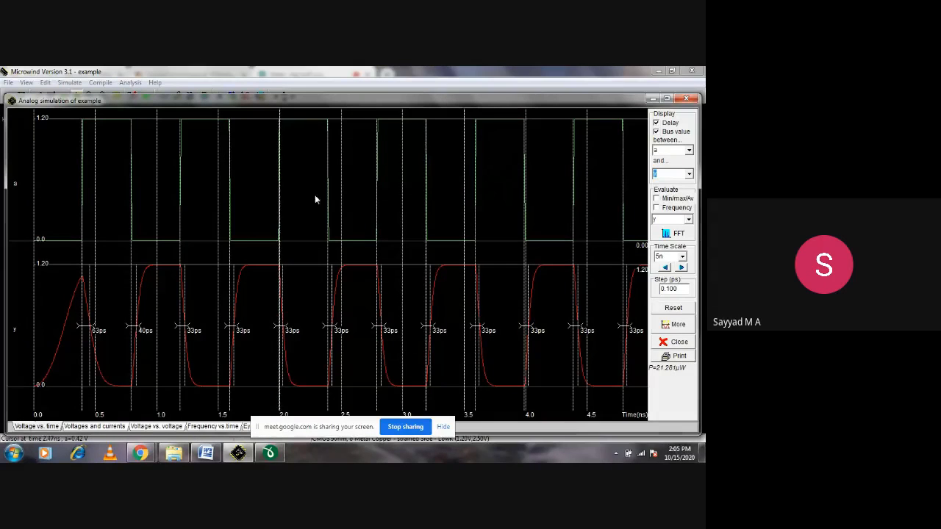
click(686, 99)
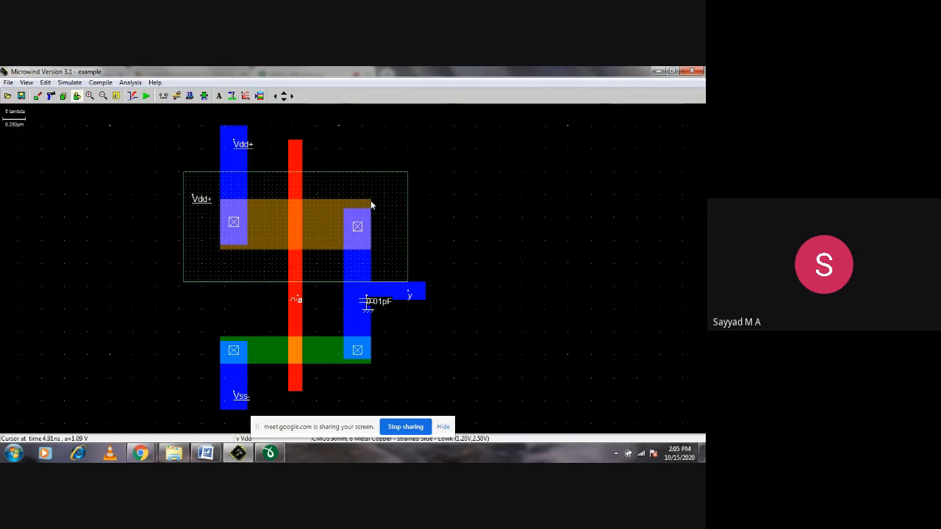
Measure the overall width and height of the inverter layout with the ruler, and examine the simulated waveforms of a and y again.
click(163, 95)
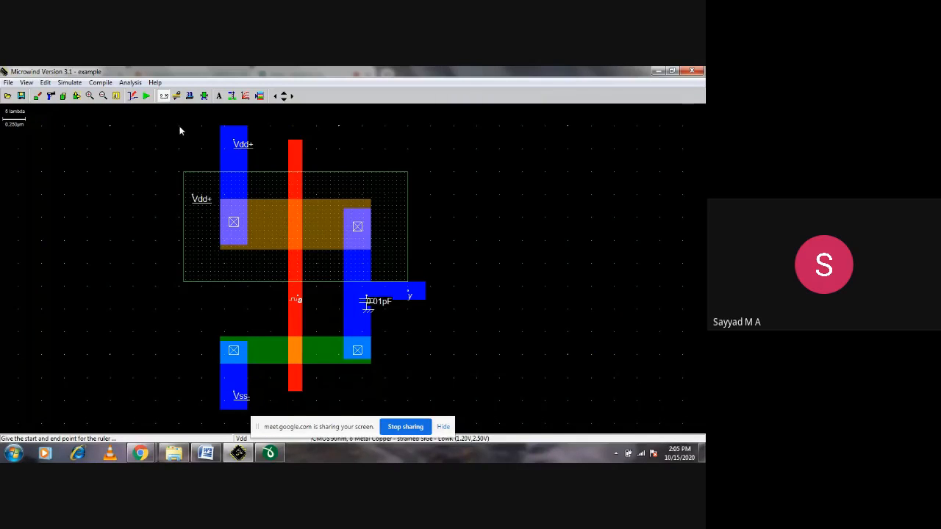
drag(179, 131, 431, 417)
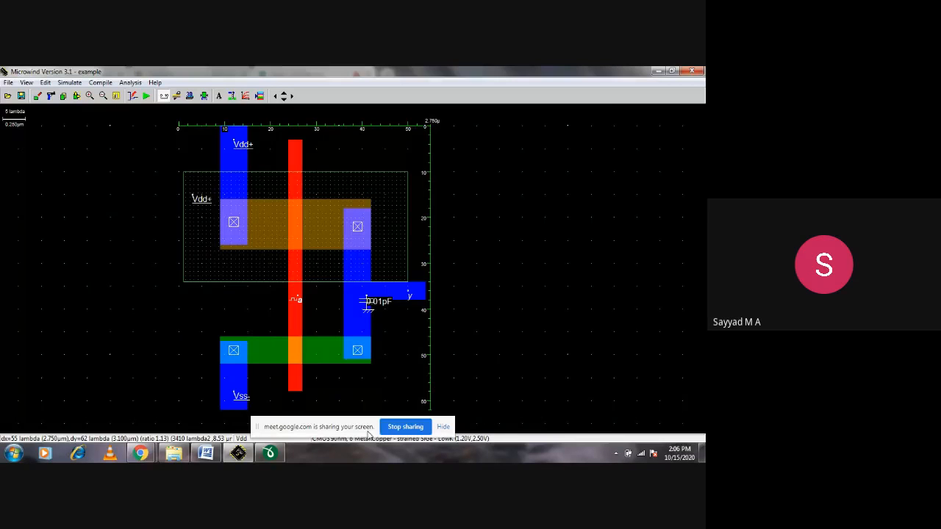
drag(361, 429, 576, 293)
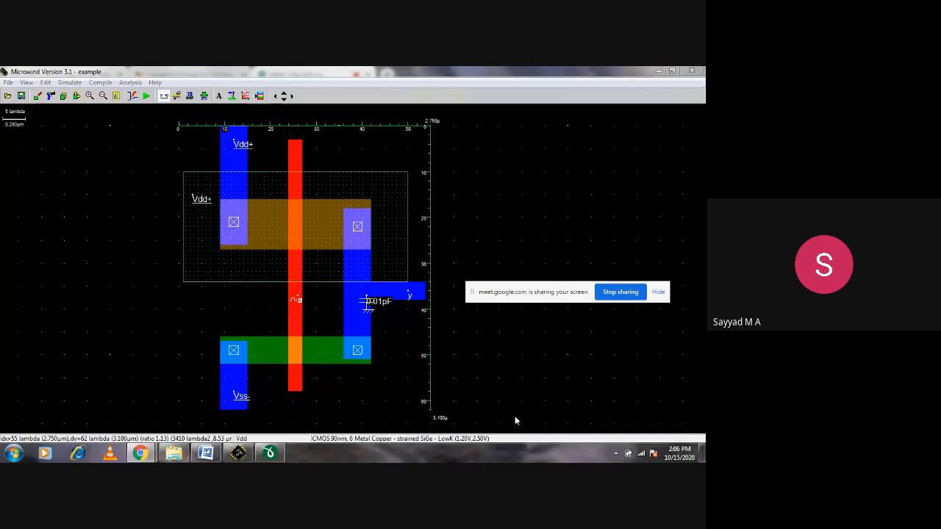
click(509, 375)
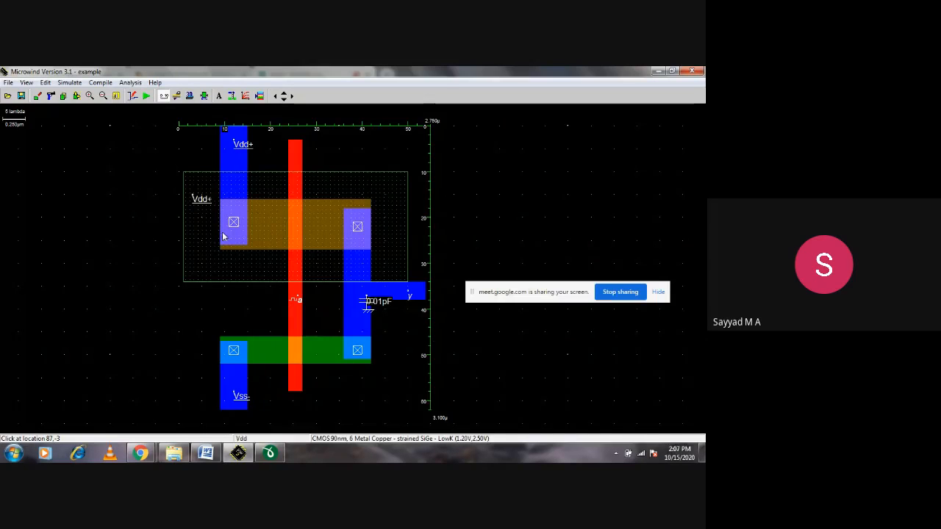
click(146, 97)
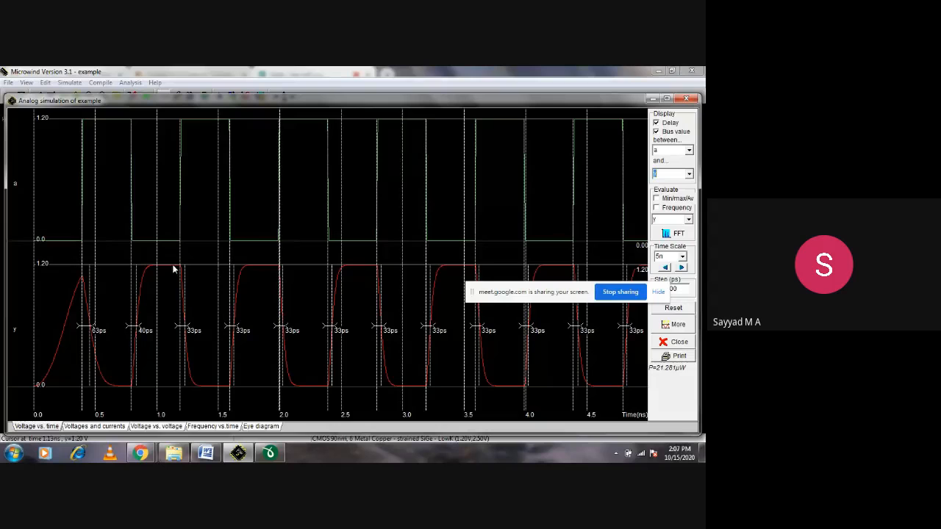
click(685, 99)
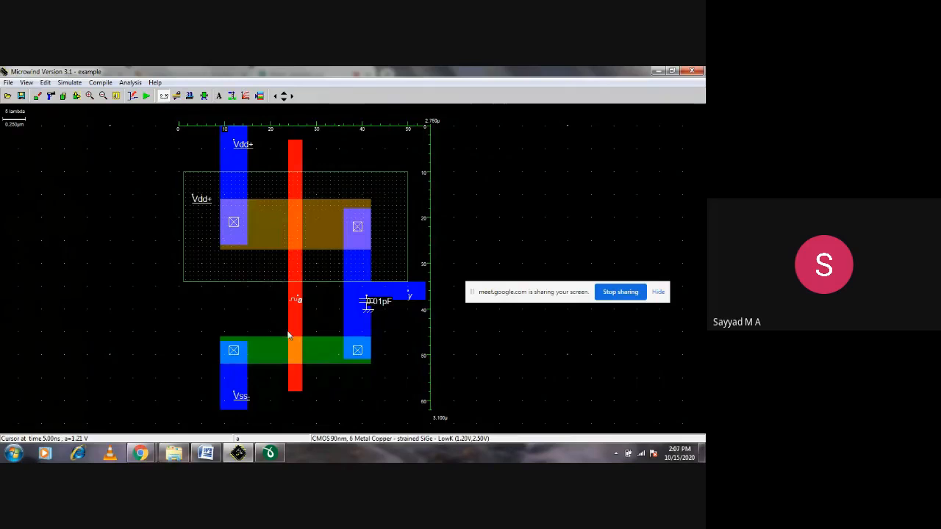
Narrow the polysilicon gate strip to 1 lambda (0.050 µm) and run the design rule check on the layout.
drag(288, 318, 294, 319)
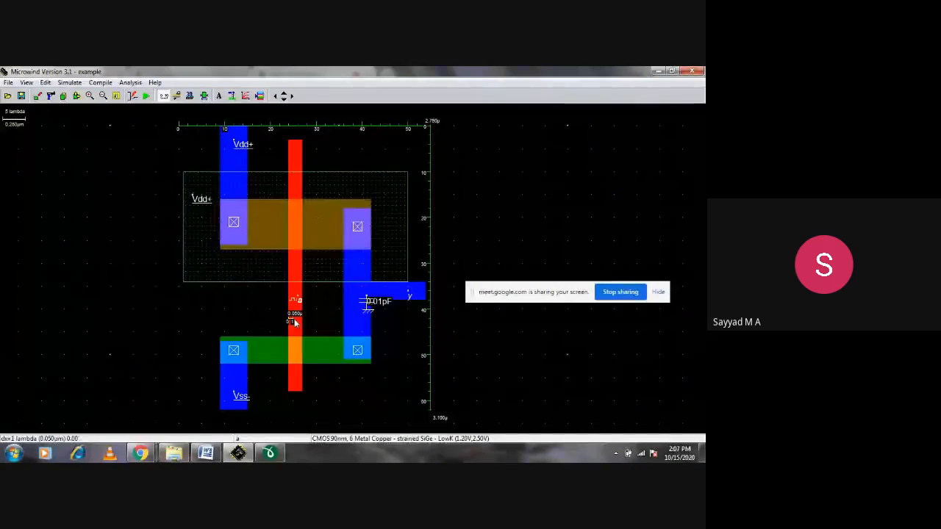
key(Escape)
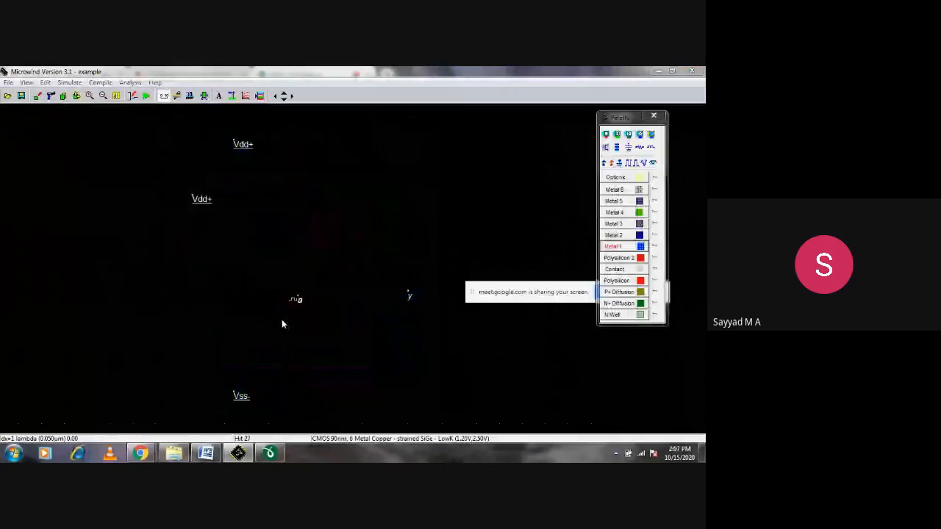
click(77, 95)
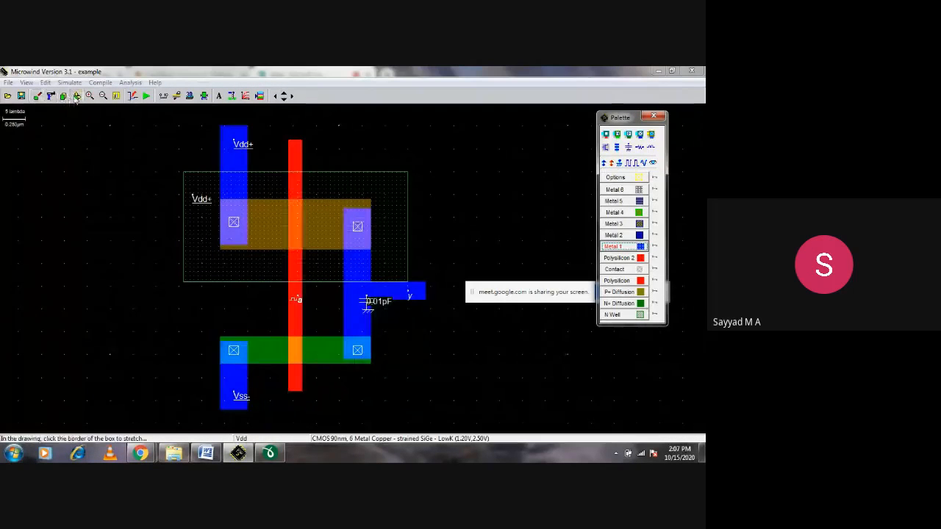
click(289, 320)
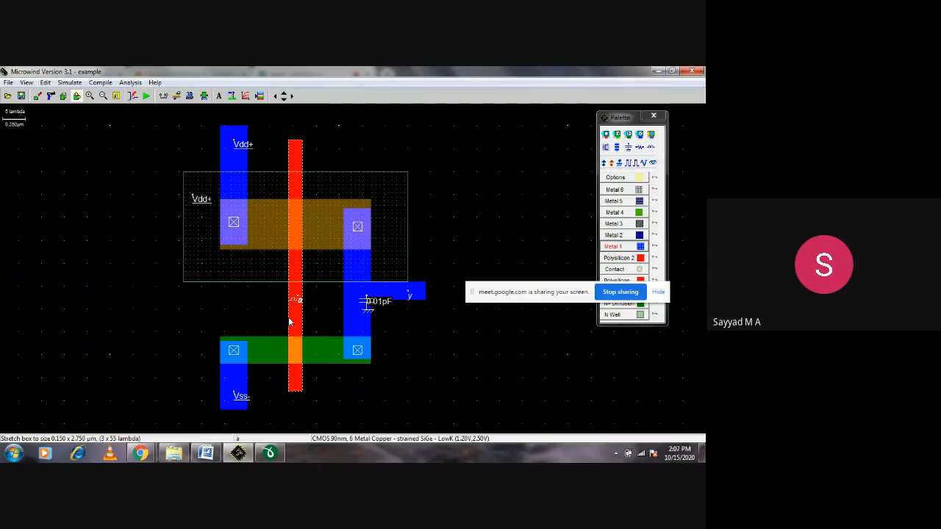
drag(288, 320, 296, 324)
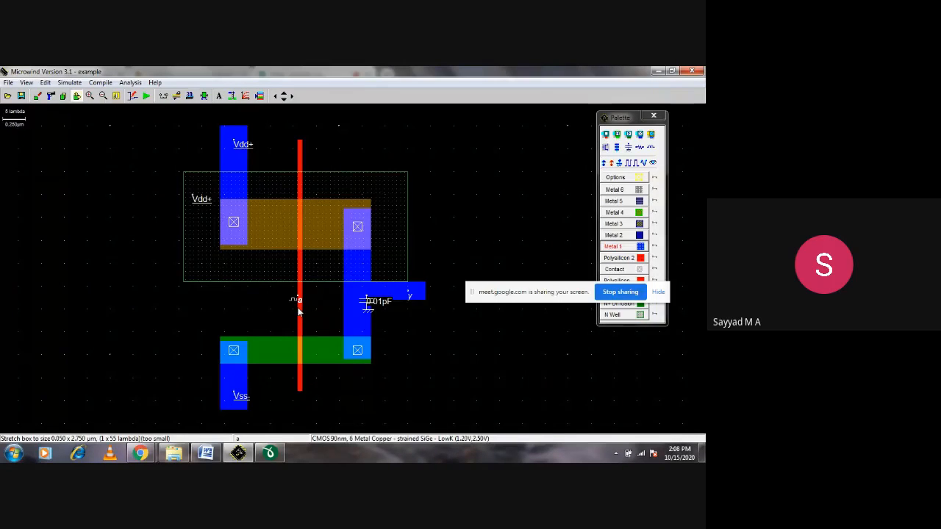
click(205, 96)
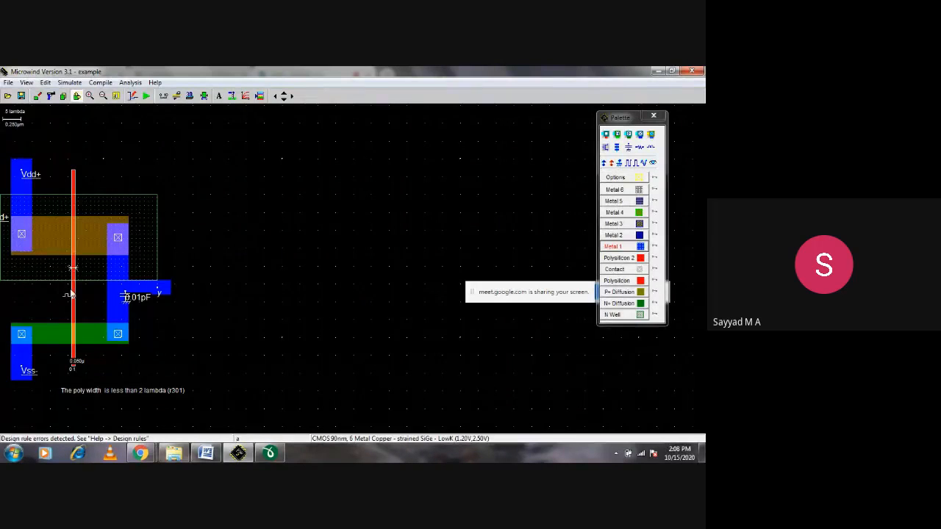
Widen the polysilicon gate strip back to 3 lambda (0.150 µm).
click(69, 294)
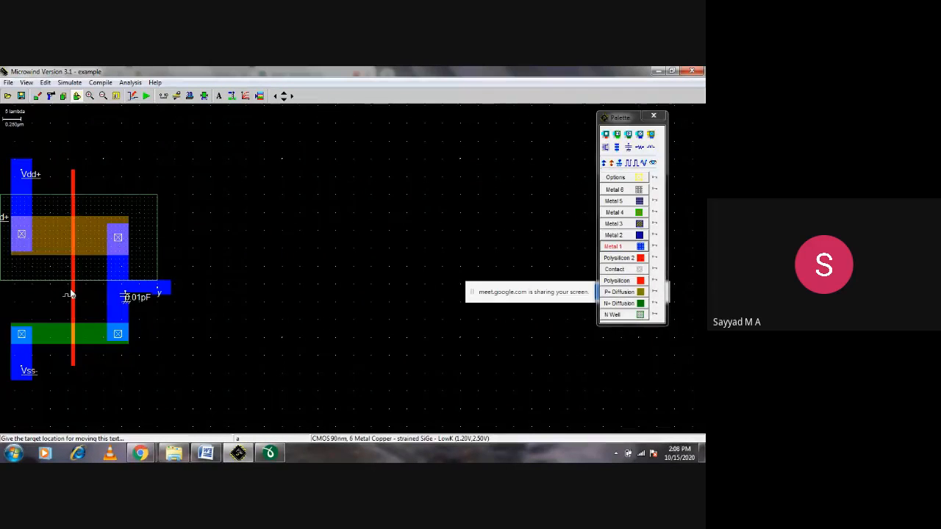
drag(70, 291, 63, 292)
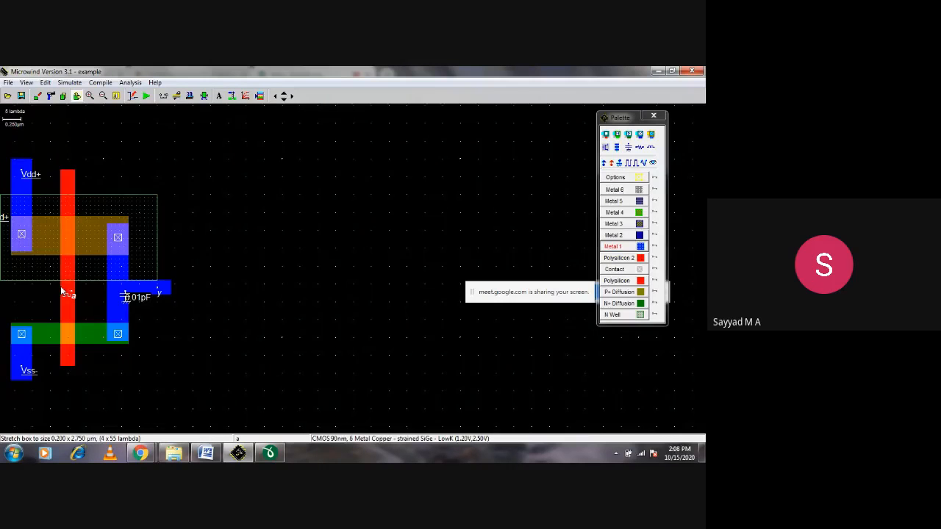
drag(60, 286, 63, 291)
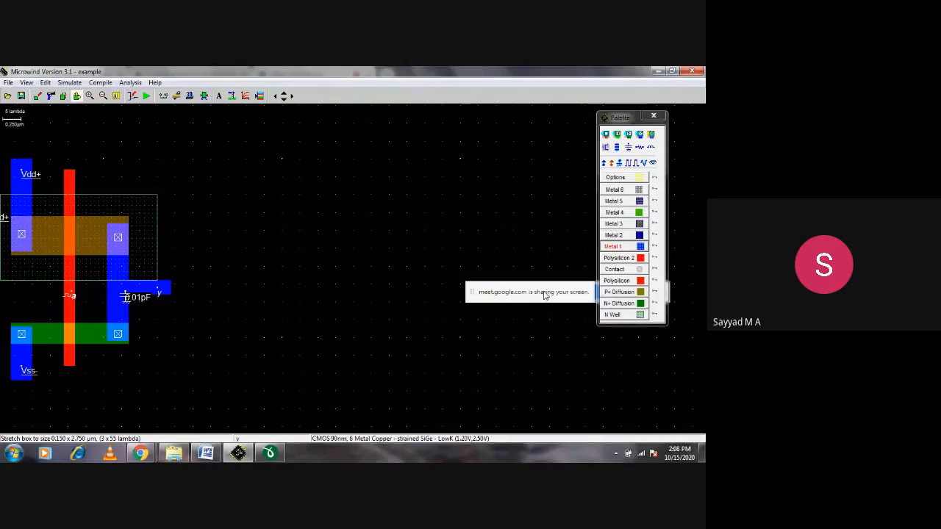
drag(545, 295, 401, 356)
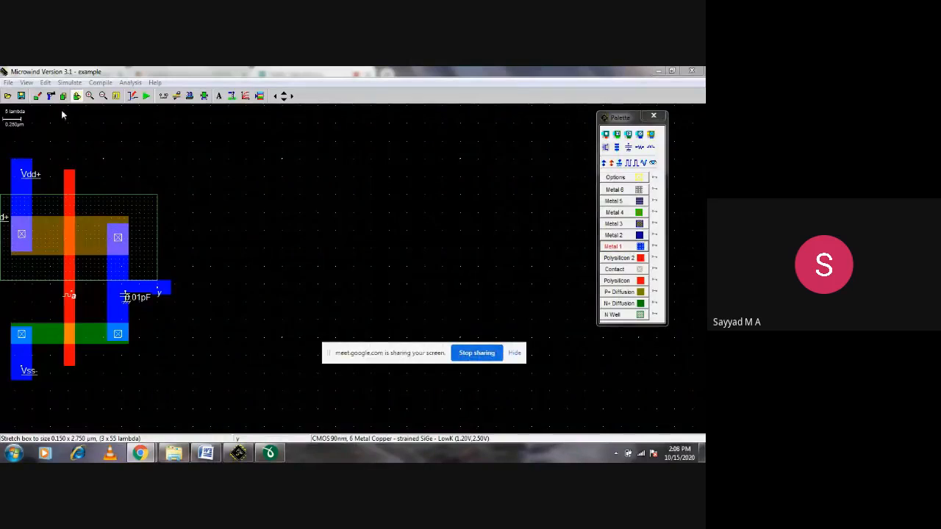
click(275, 96)
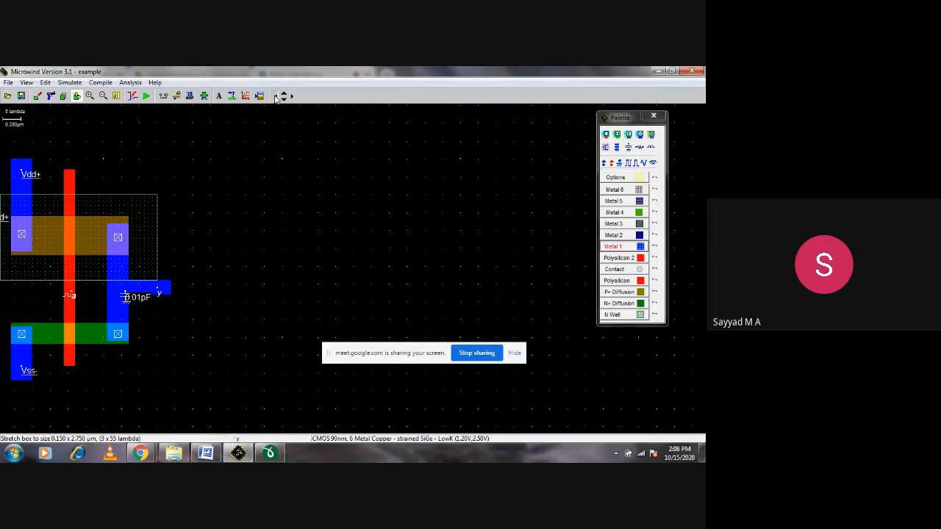
click(275, 96)
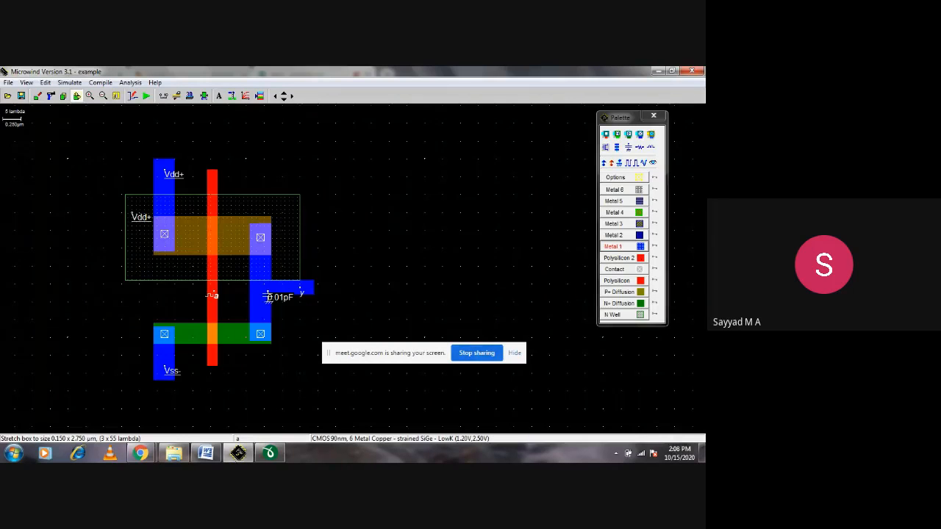
Switch to the Google Meet call in Chrome and stop the meeting recording.
click(144, 454)
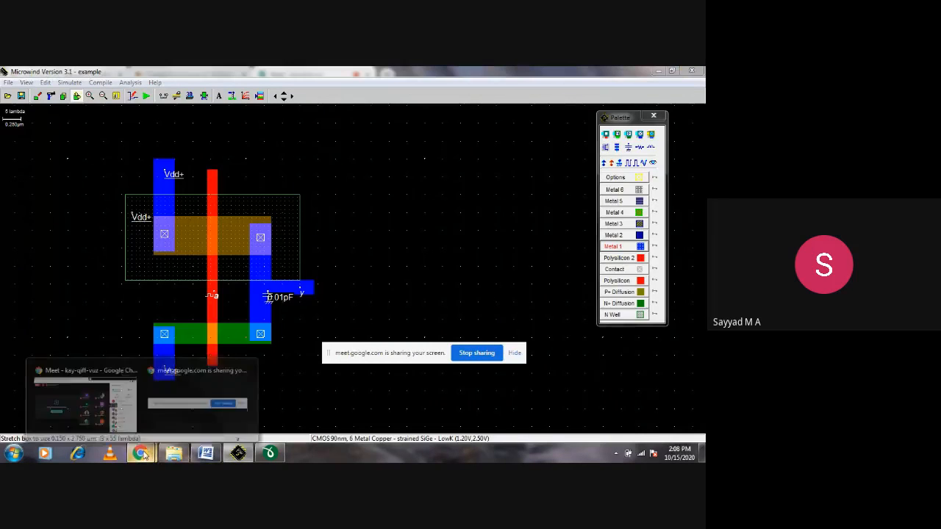
click(95, 403)
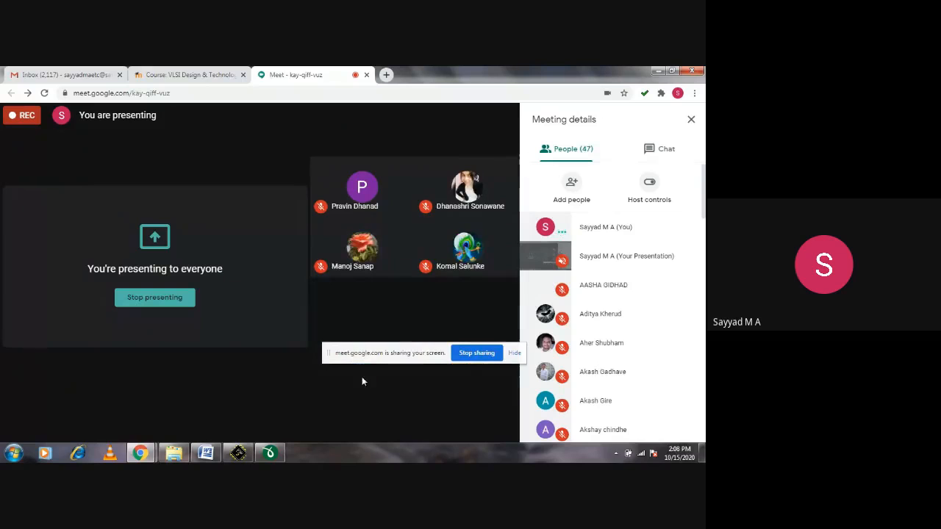
mouse_move(459, 425)
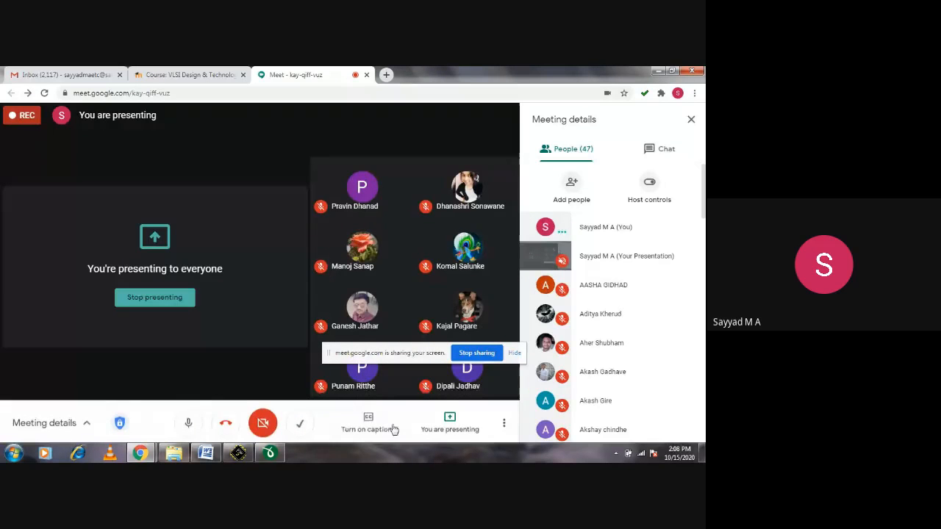
click(505, 420)
click(441, 189)
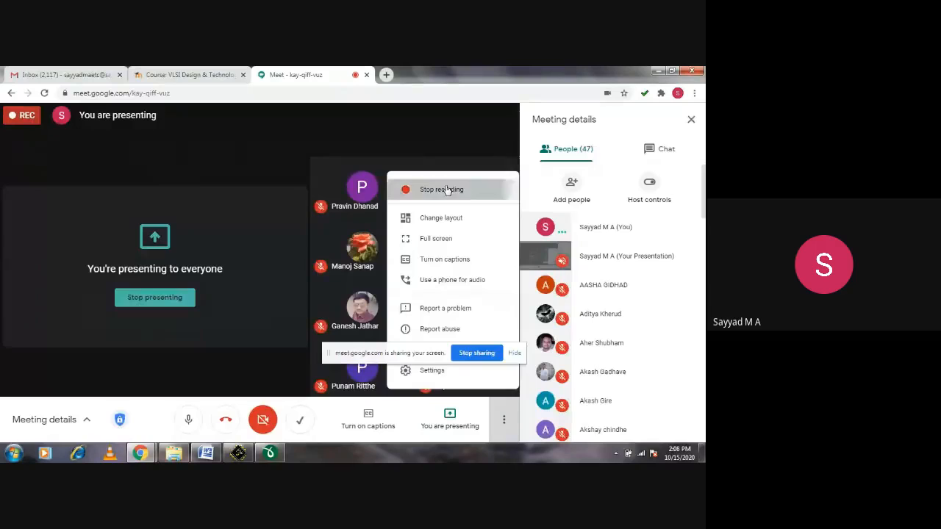